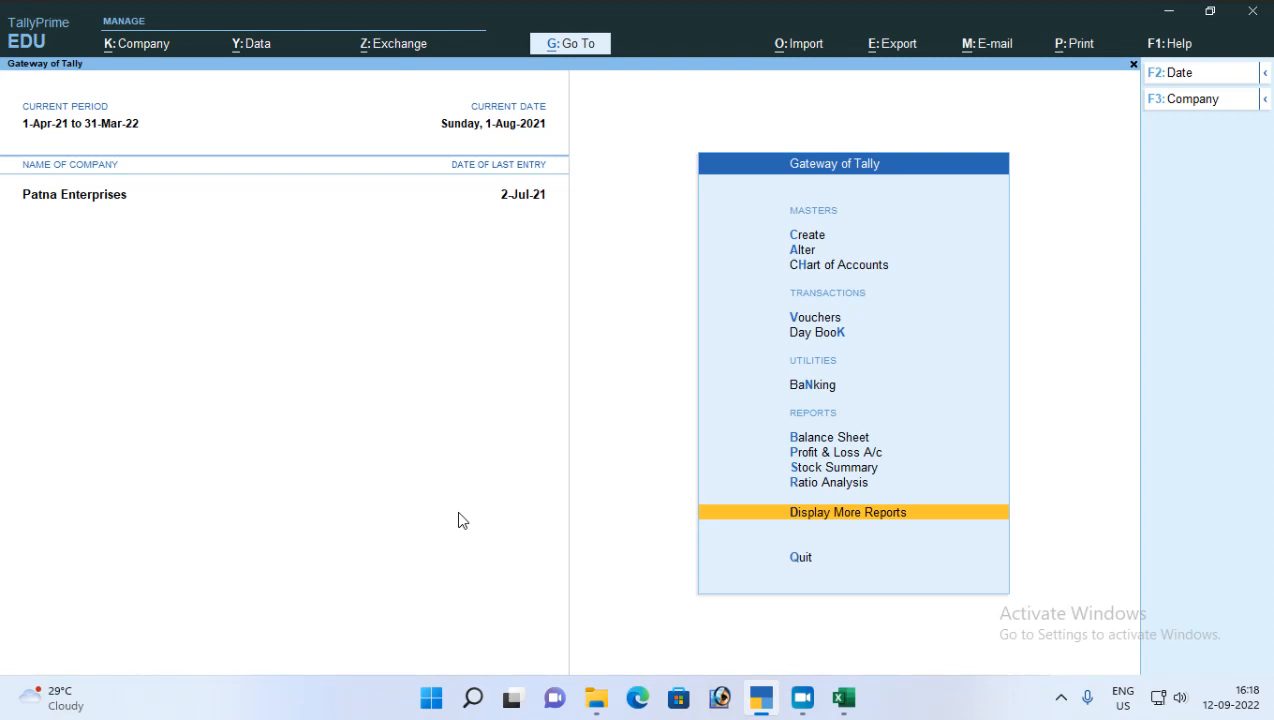
Step: Switch to the Tally prime notes workbook in Excel and enter the date 01-04-2021 in cell D8 of the Standard Rate sheet
click(843, 697)
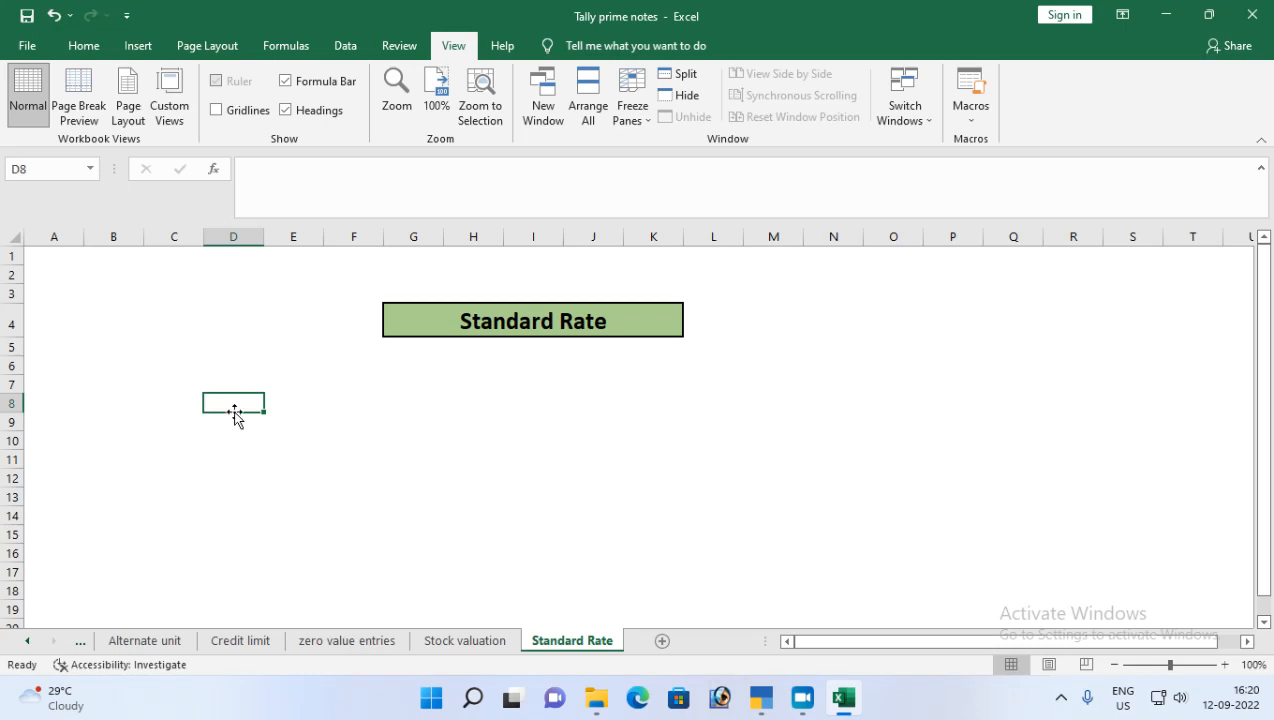
text(1-4-)
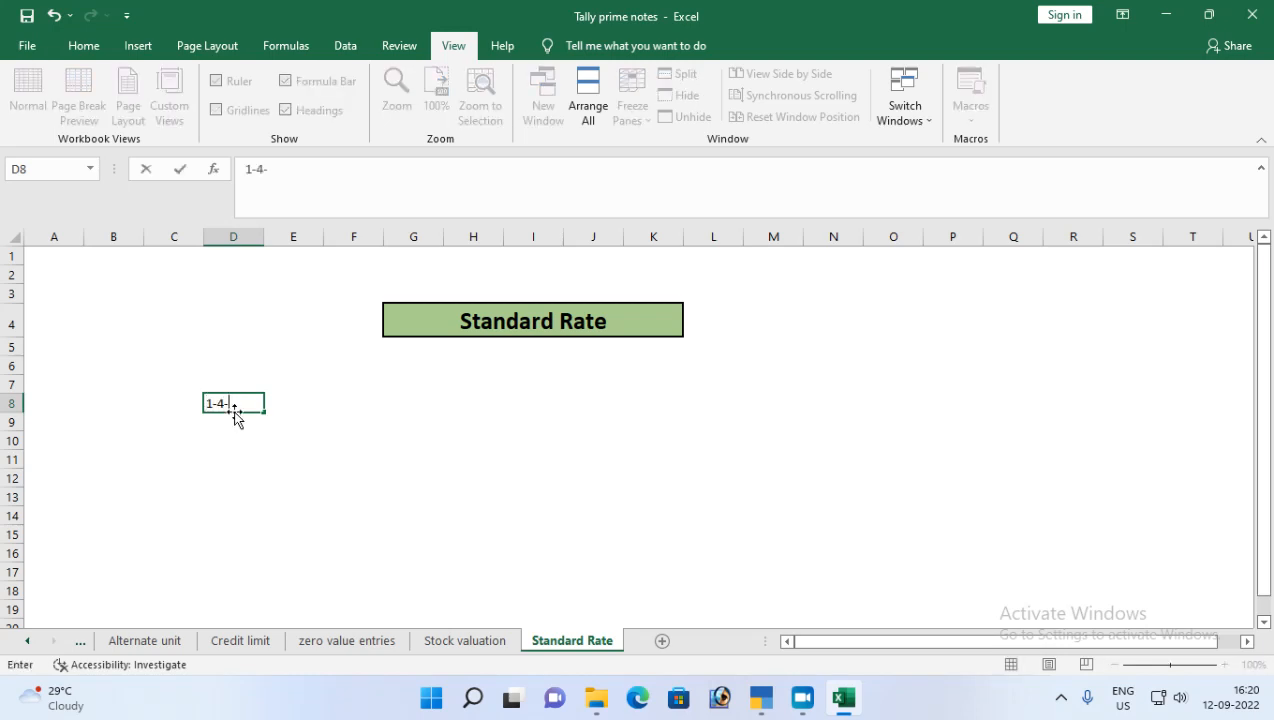
text(2 1)
key(Tab)
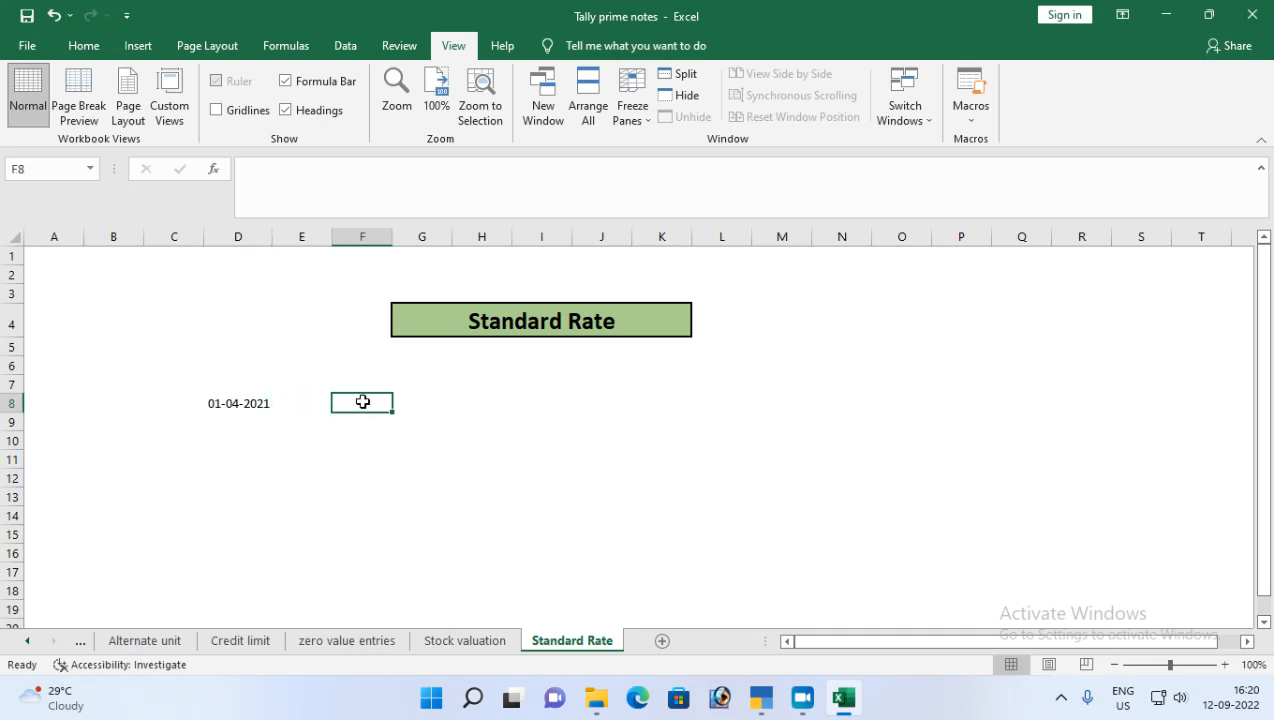
Step: Enter the date 31-07-2021 in cell F8 of the Standard Rate sheet
click(218, 427)
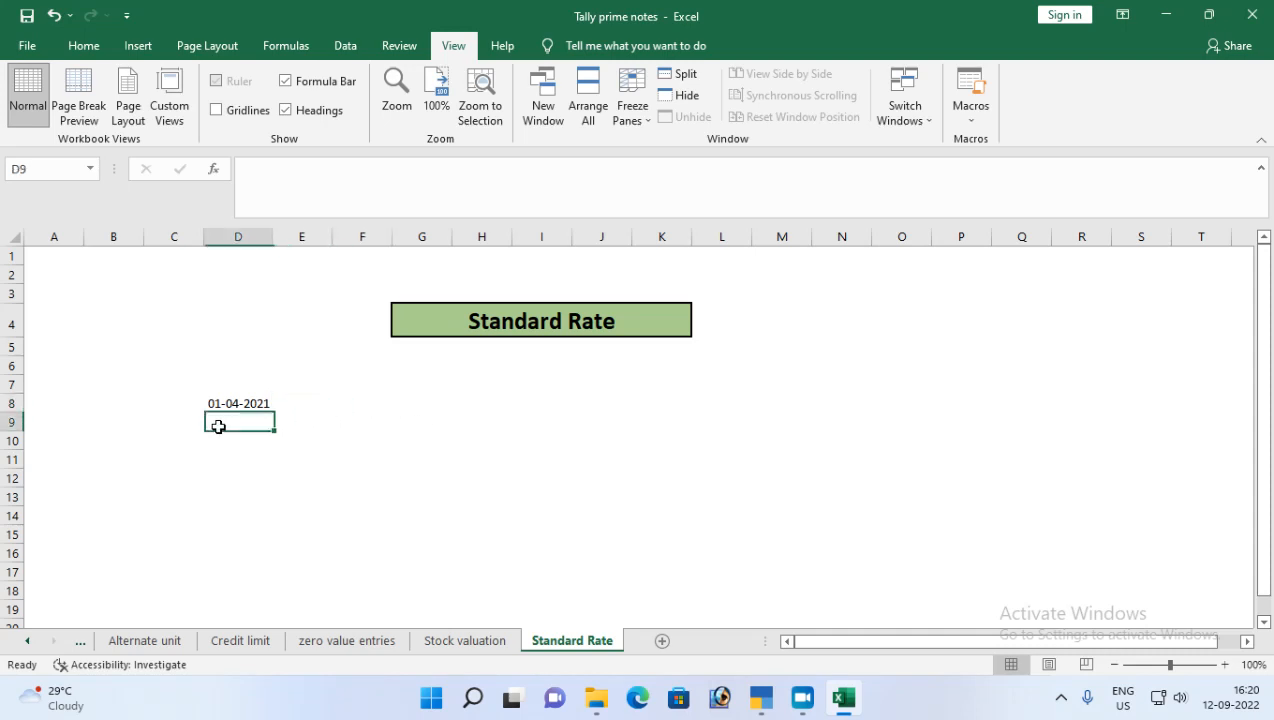
click(321, 399)
click(373, 402)
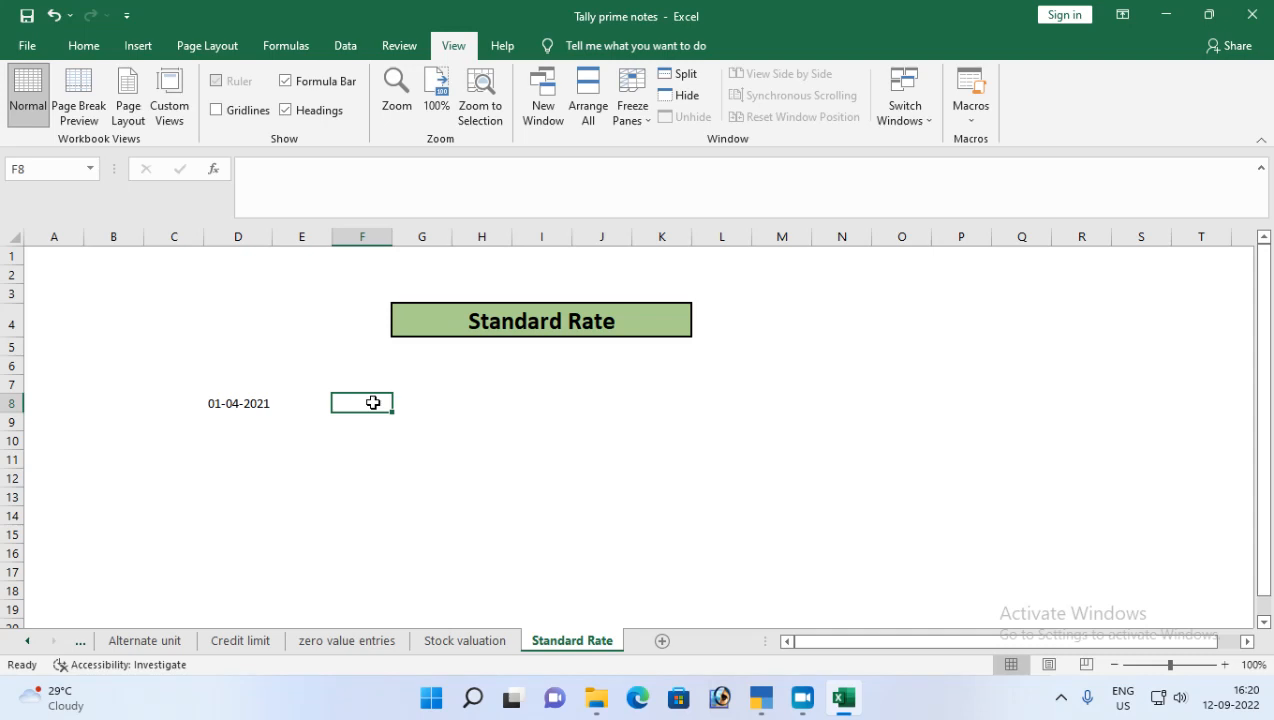
text(31-7-2021)
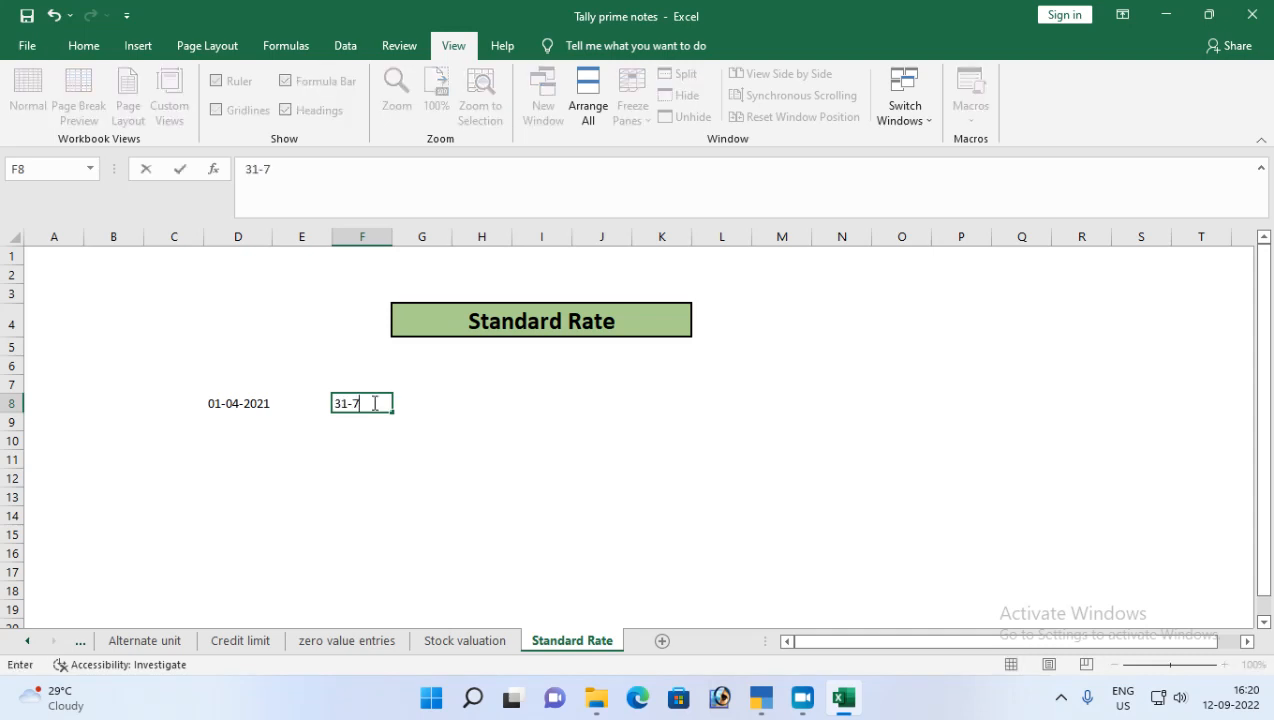
key(Return)
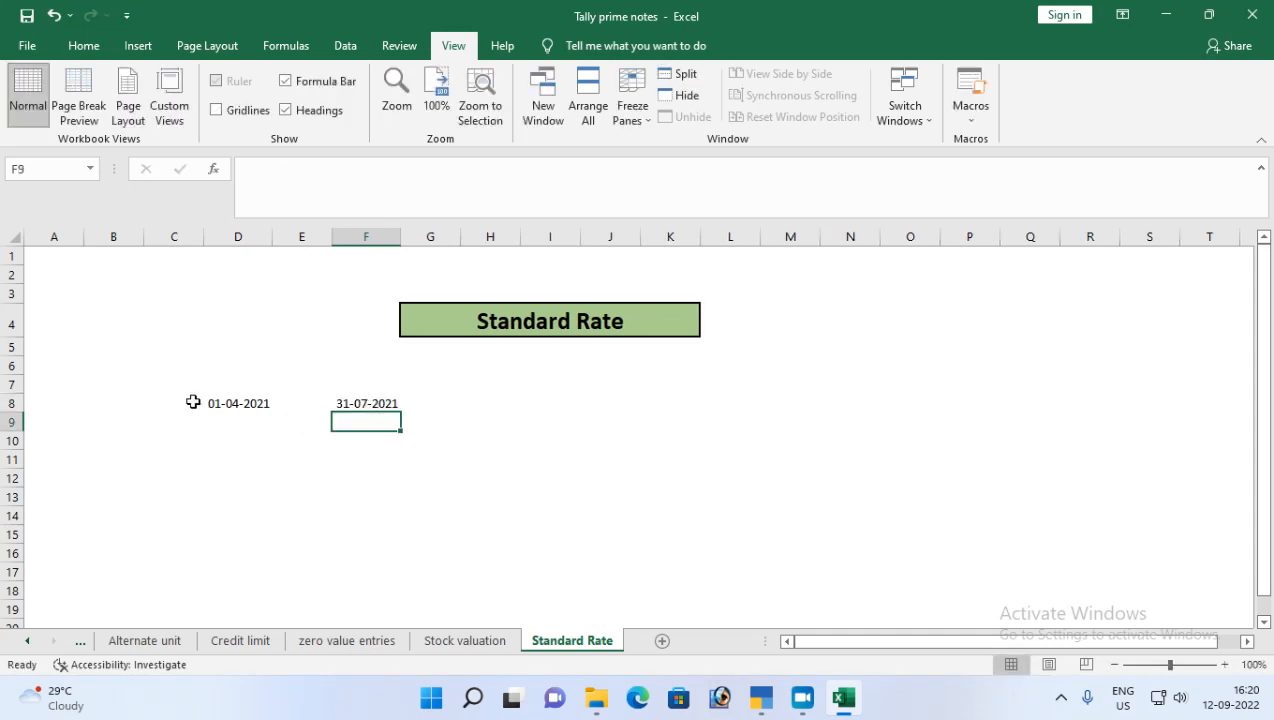
drag(215, 402, 390, 399)
click(446, 406)
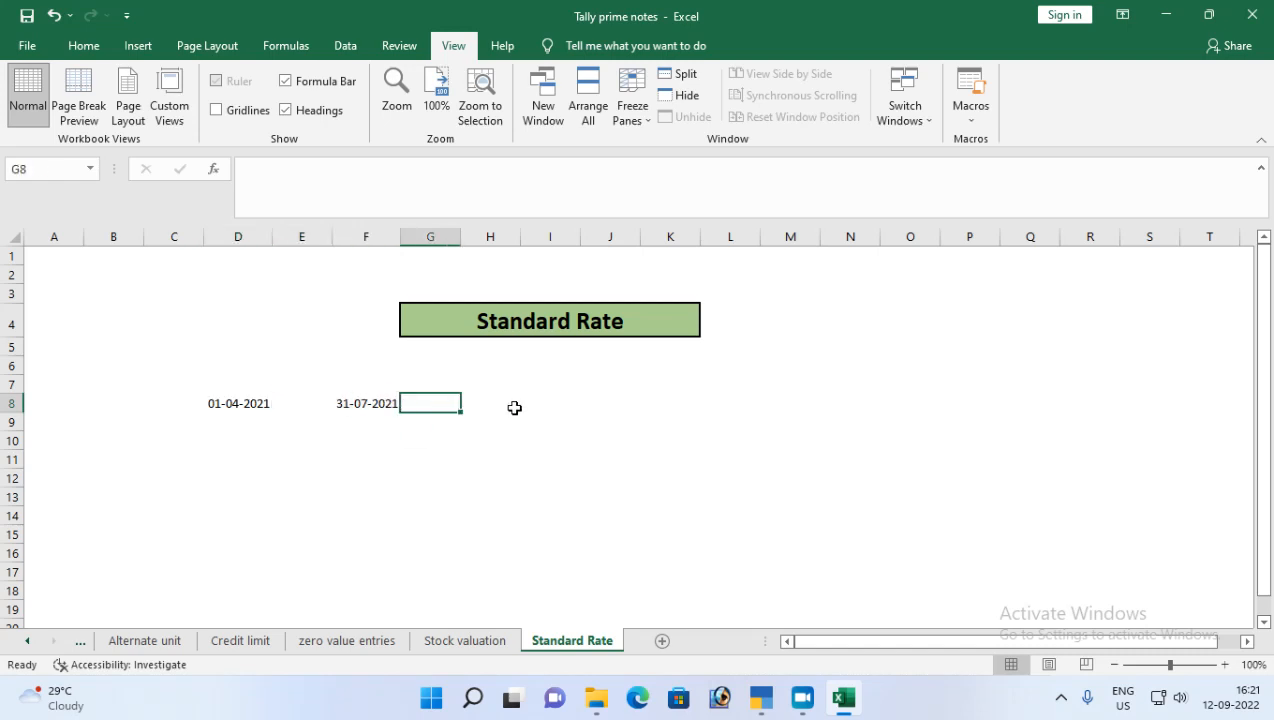
click(512, 407)
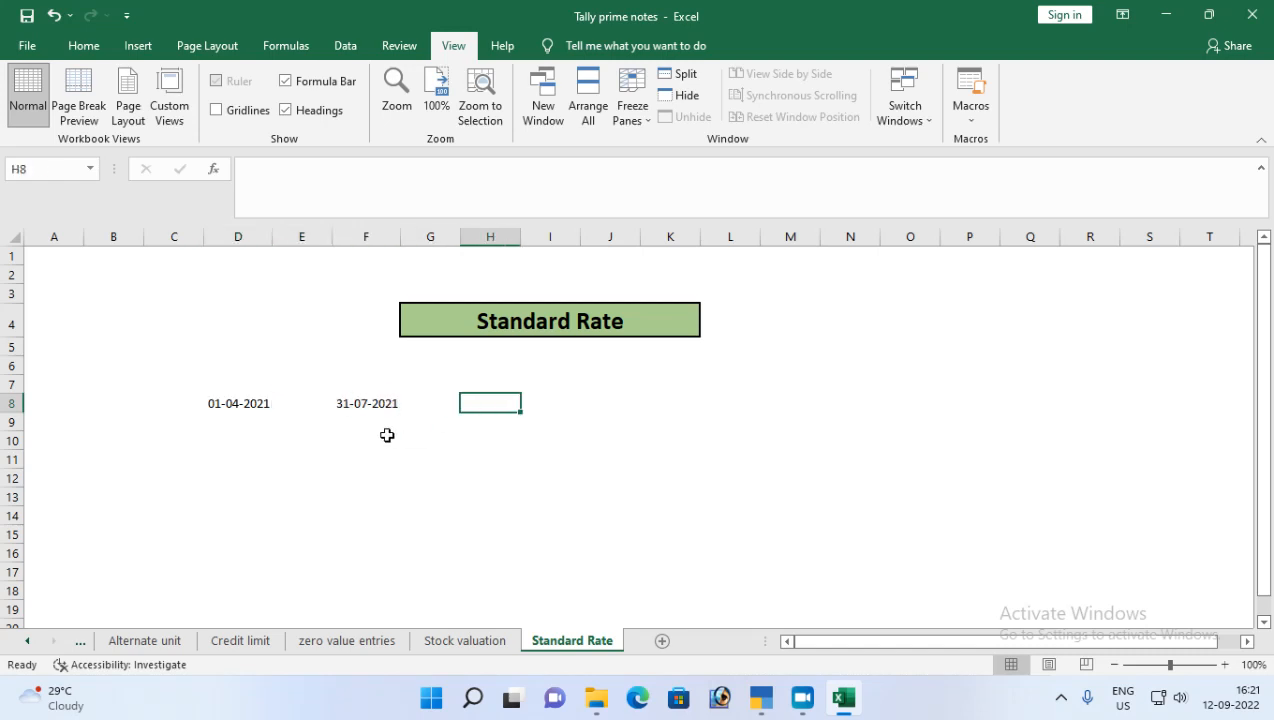
drag(210, 438, 369, 435)
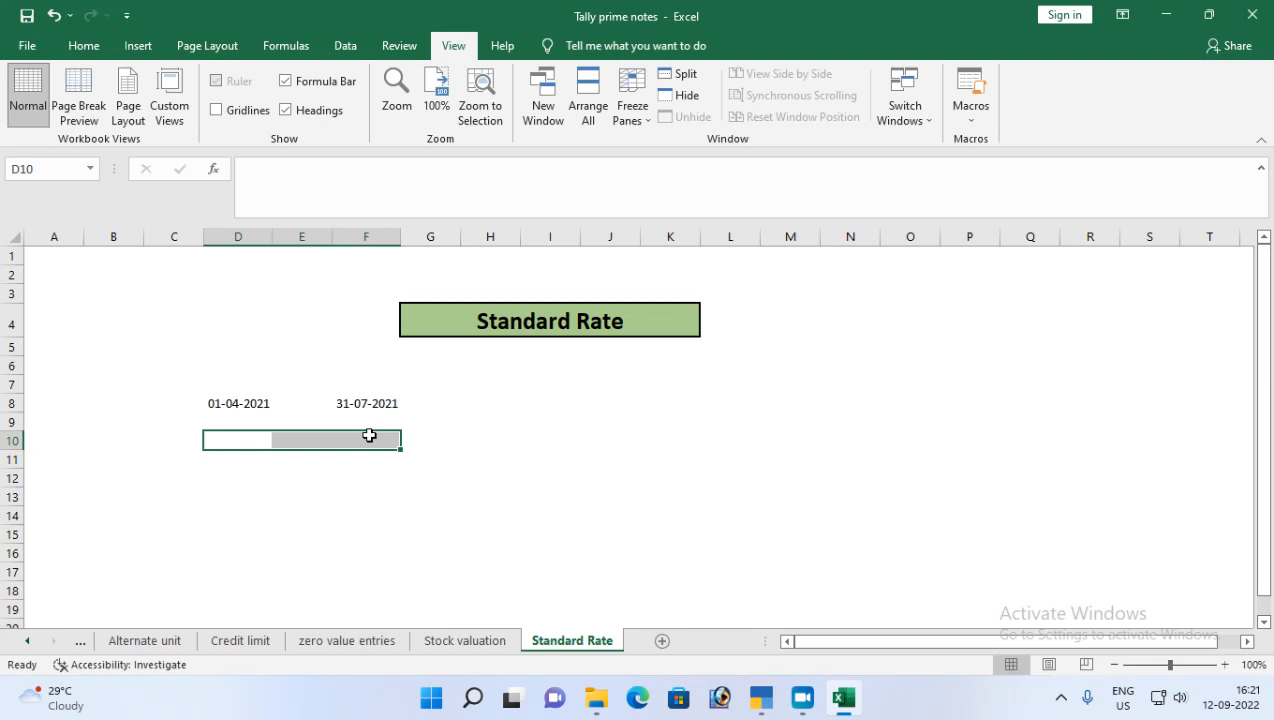
click(228, 406)
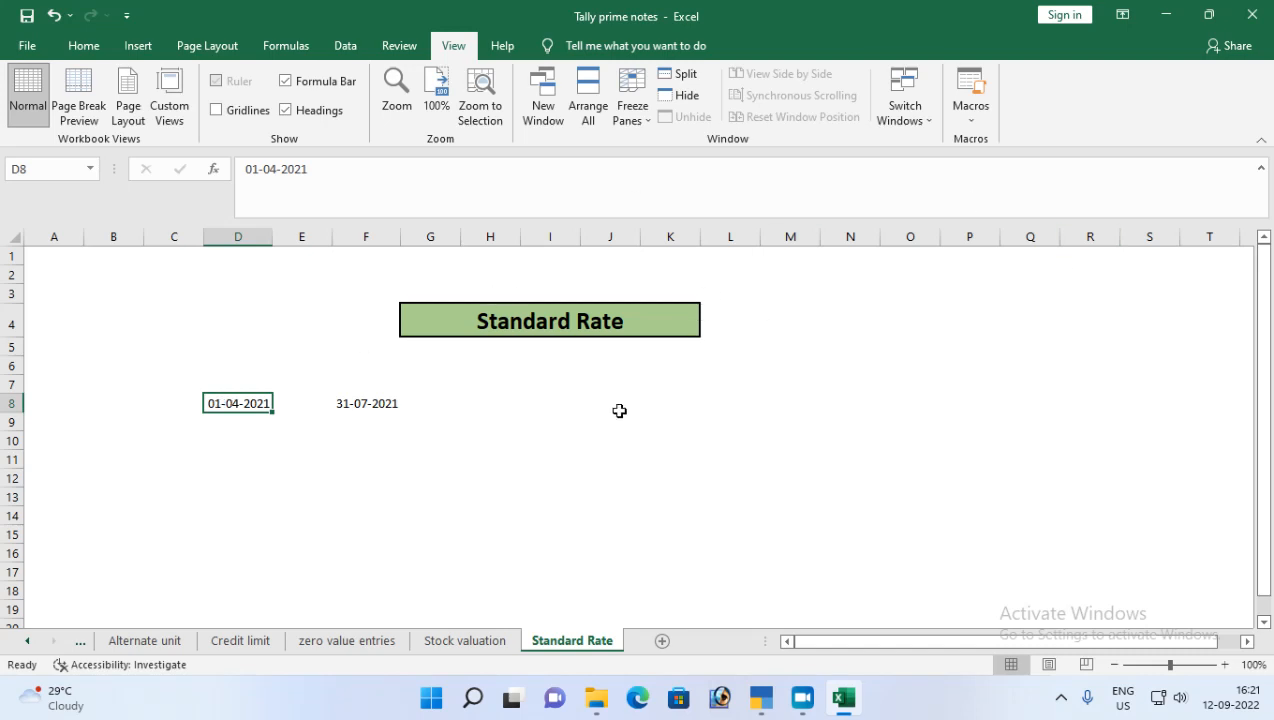
Step: Switch to TallyPrime and open the list of masters for alteration
click(753, 711)
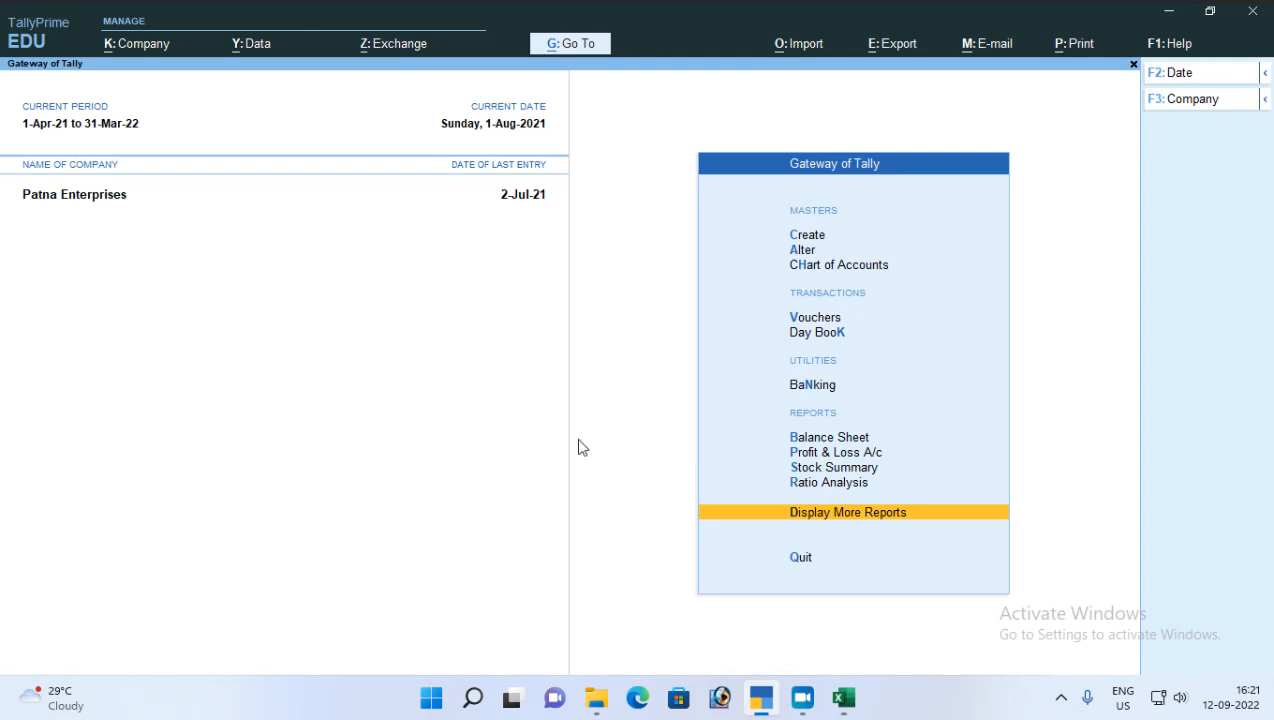
click(803, 237)
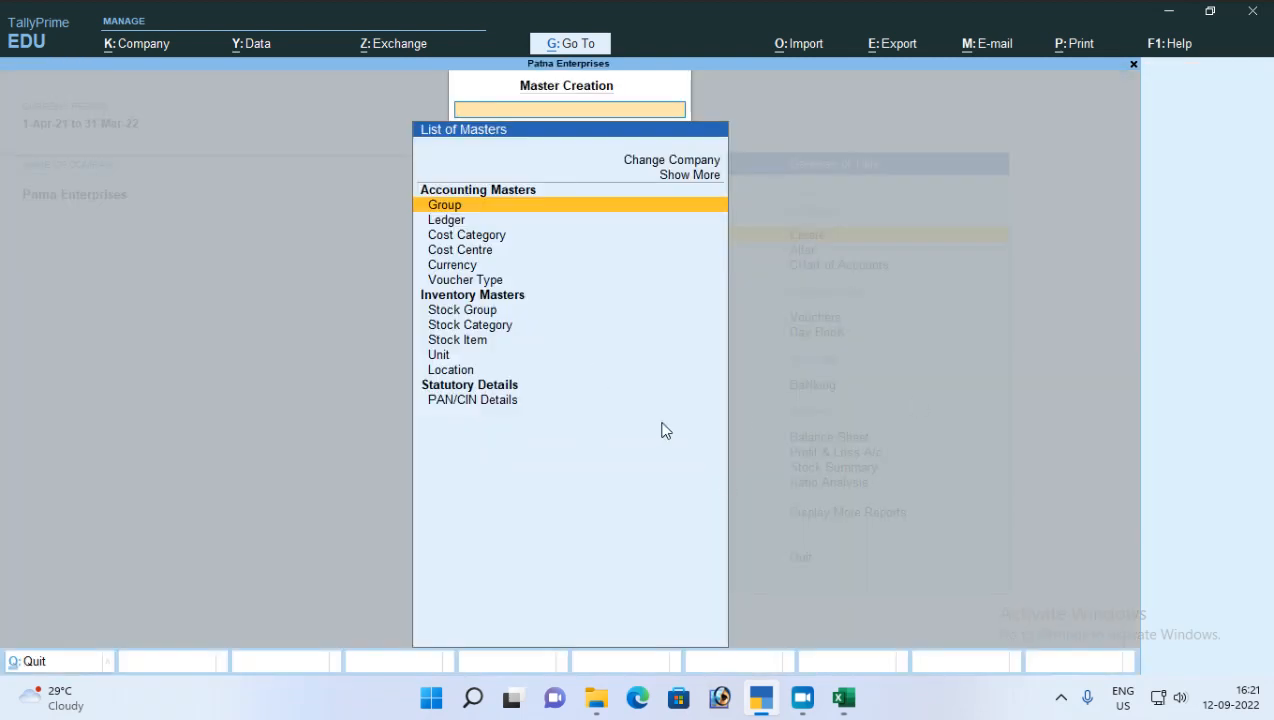
key(Escape)
key(Down)
key(Return)
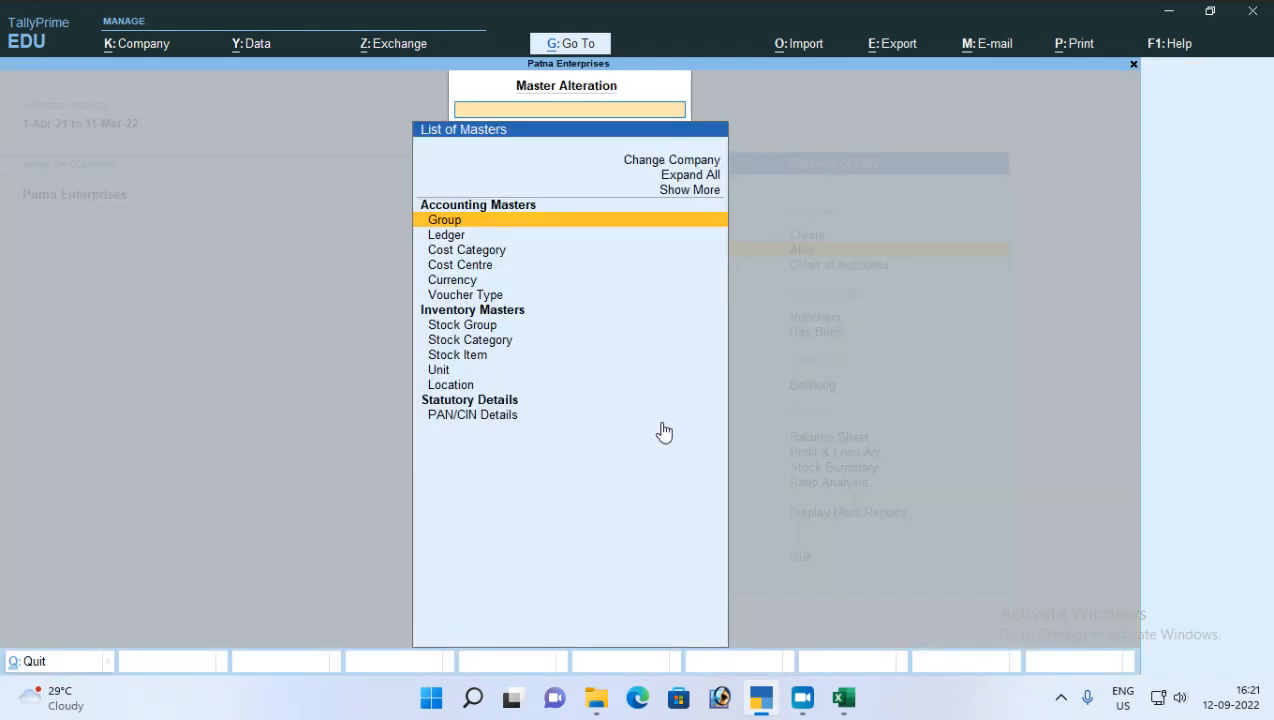
Step: Open the Clinic Plus stock item for alteration
key(Down)
key(Down)
key(Down)
key(Down)
key(Down)
key(Down)
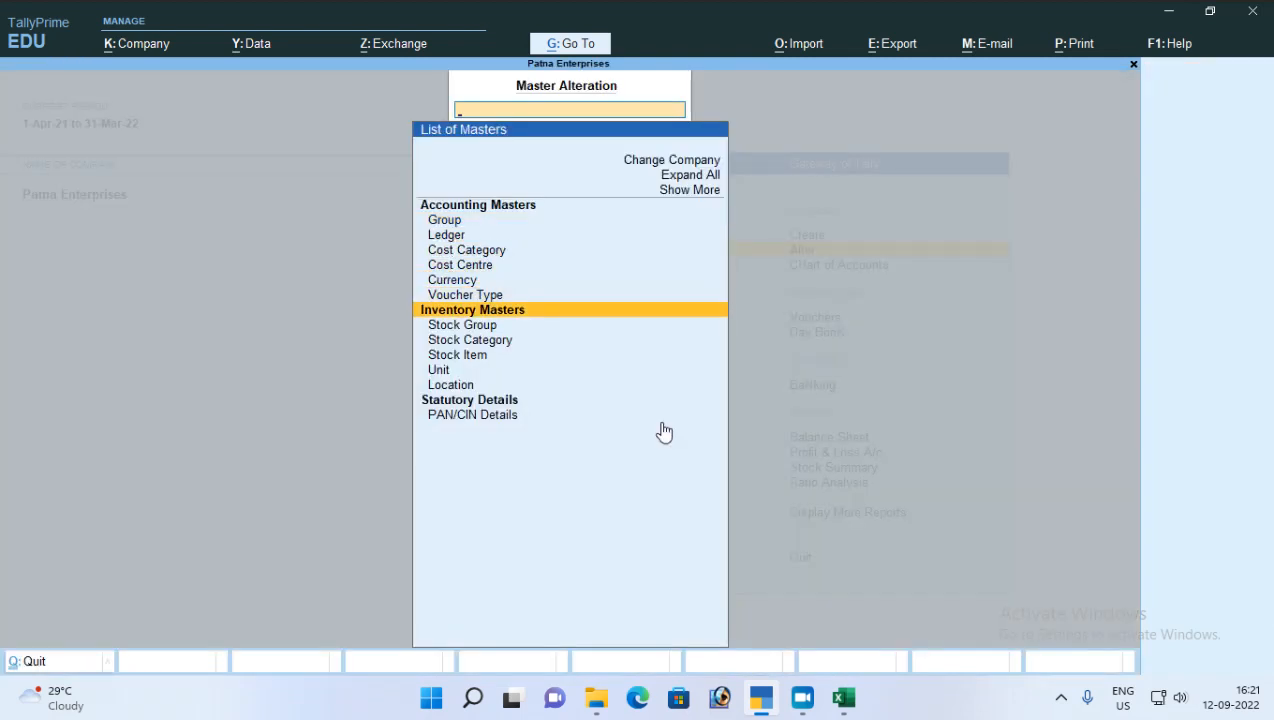
key(Down)
key(Down)
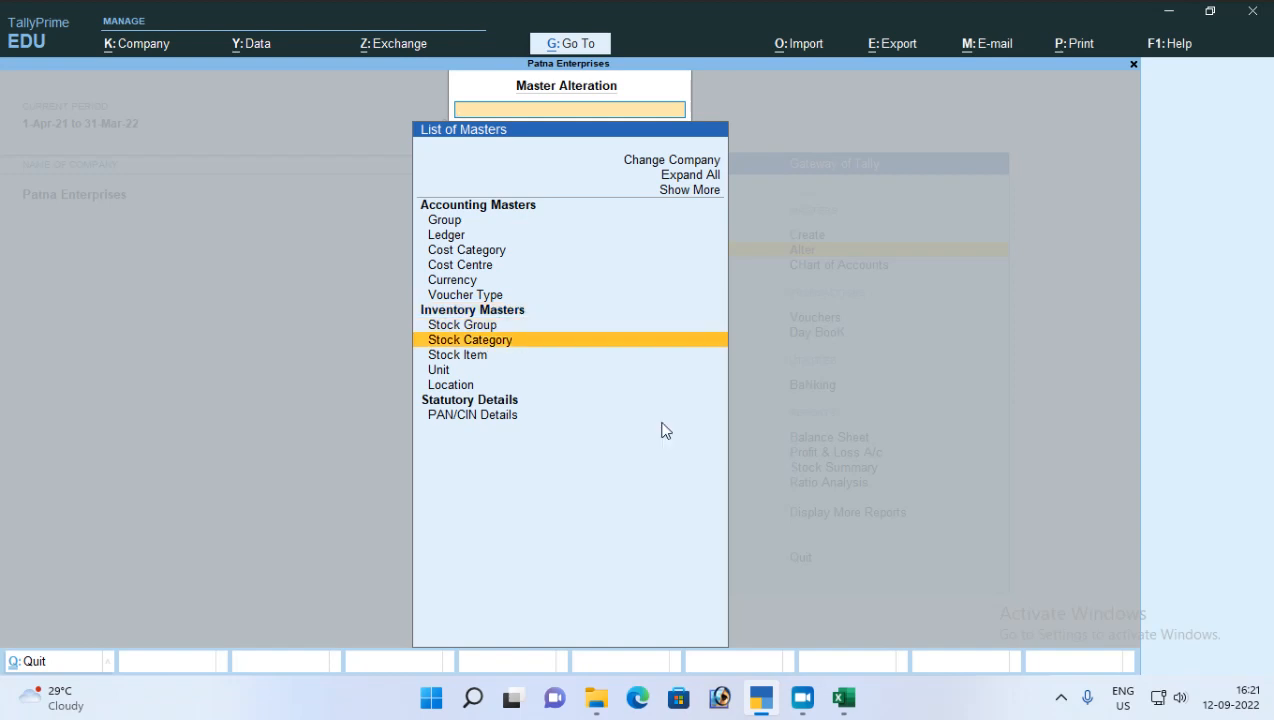
key(Down)
key(Return)
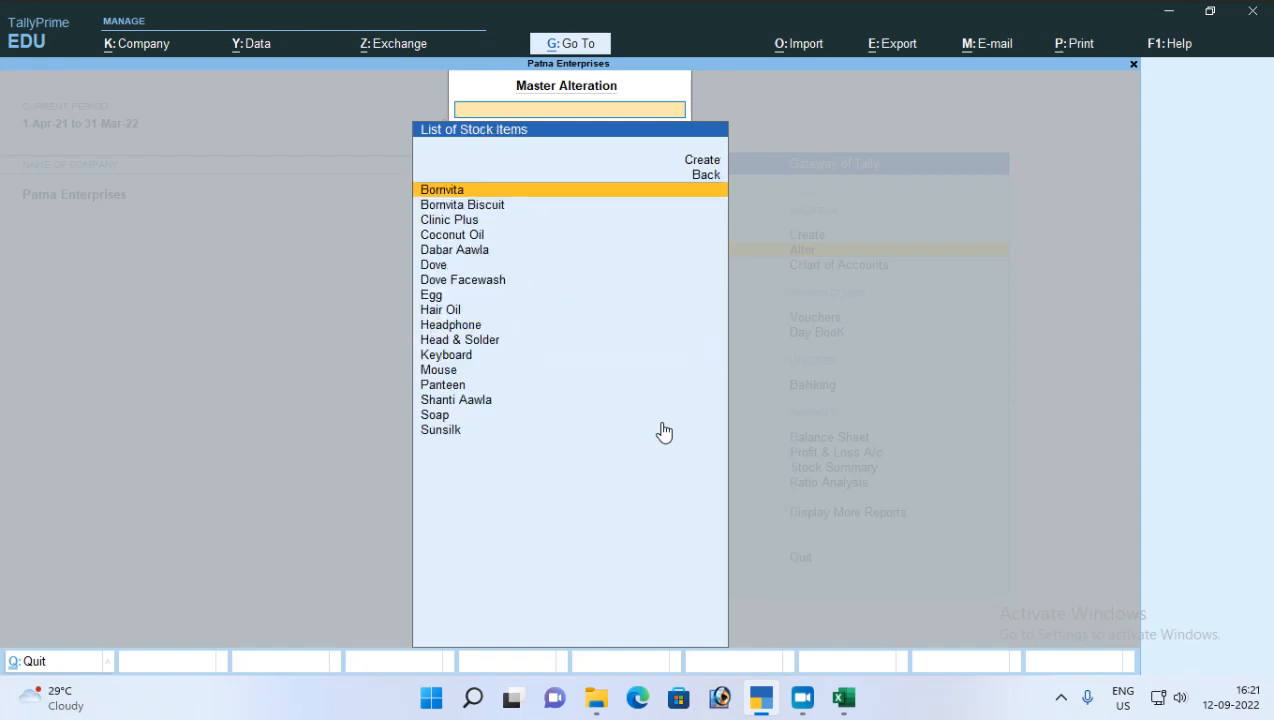
key(Down)
key(Down)
key(Return)
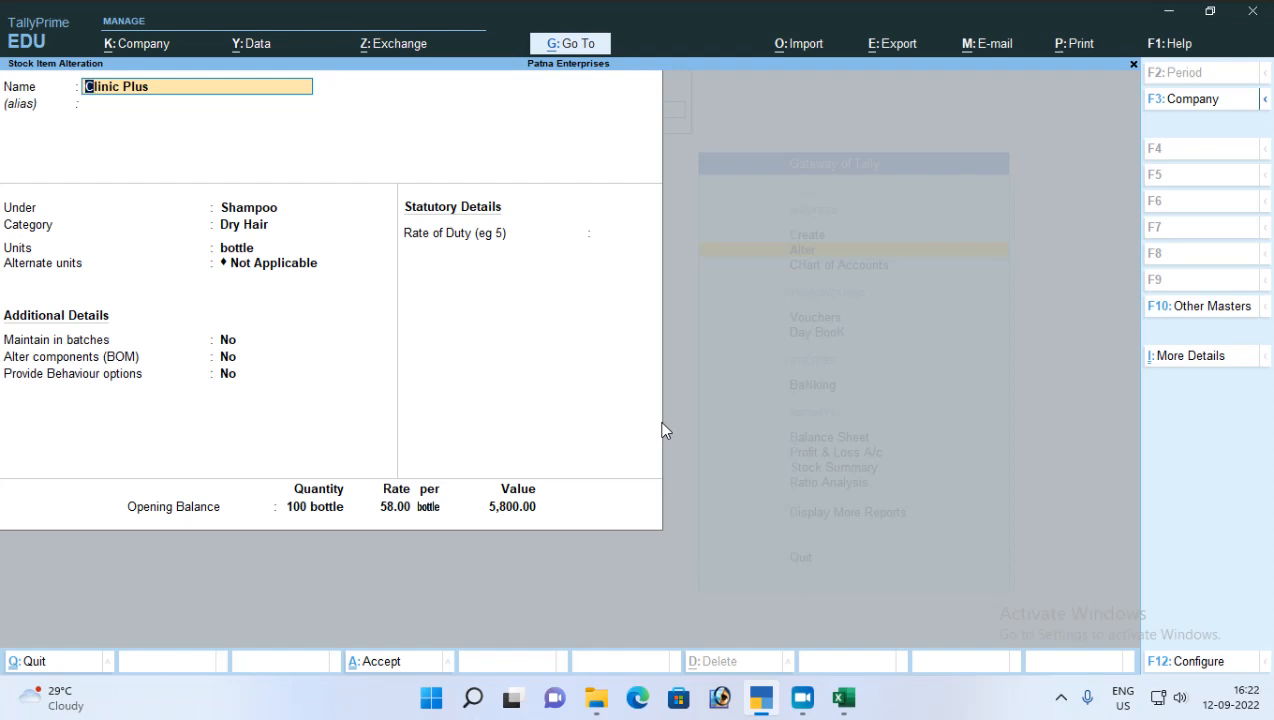
Step: Enable standard buying and selling rates in the stock item configuration and accept the configuration
key(F12)
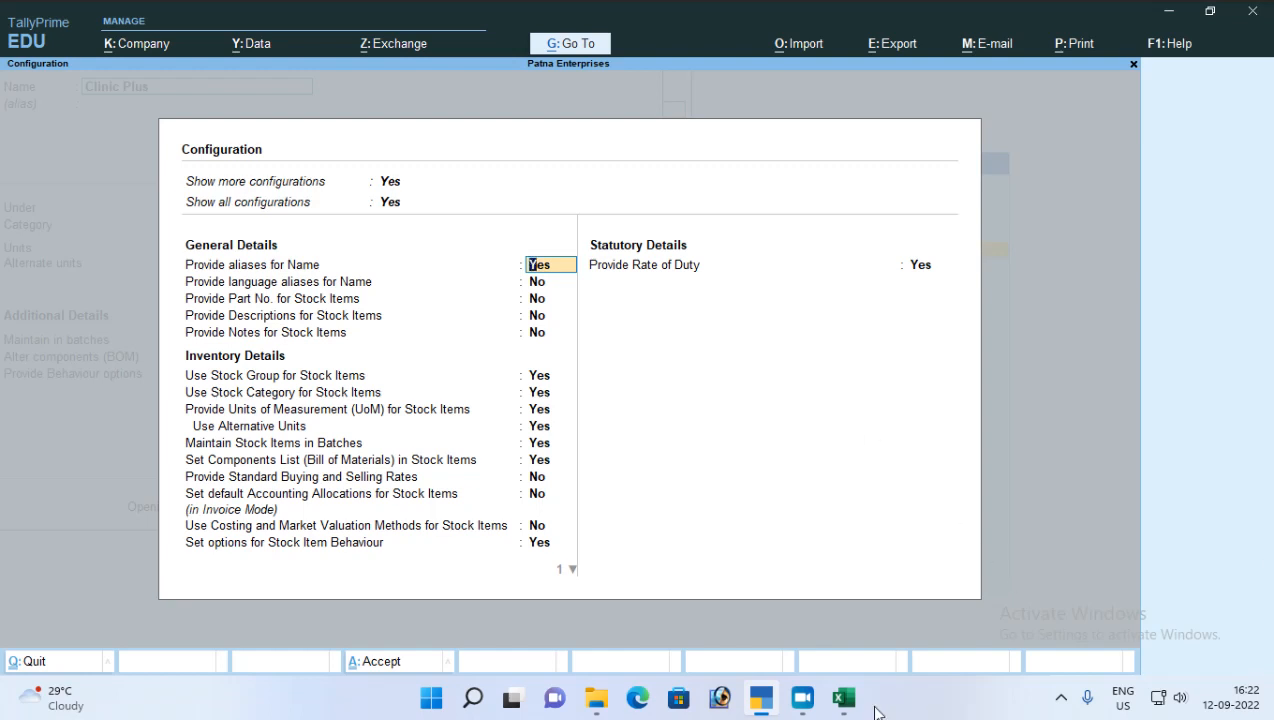
key(Return)
key(Return)
key(Return)
key(Return)
key(Return)
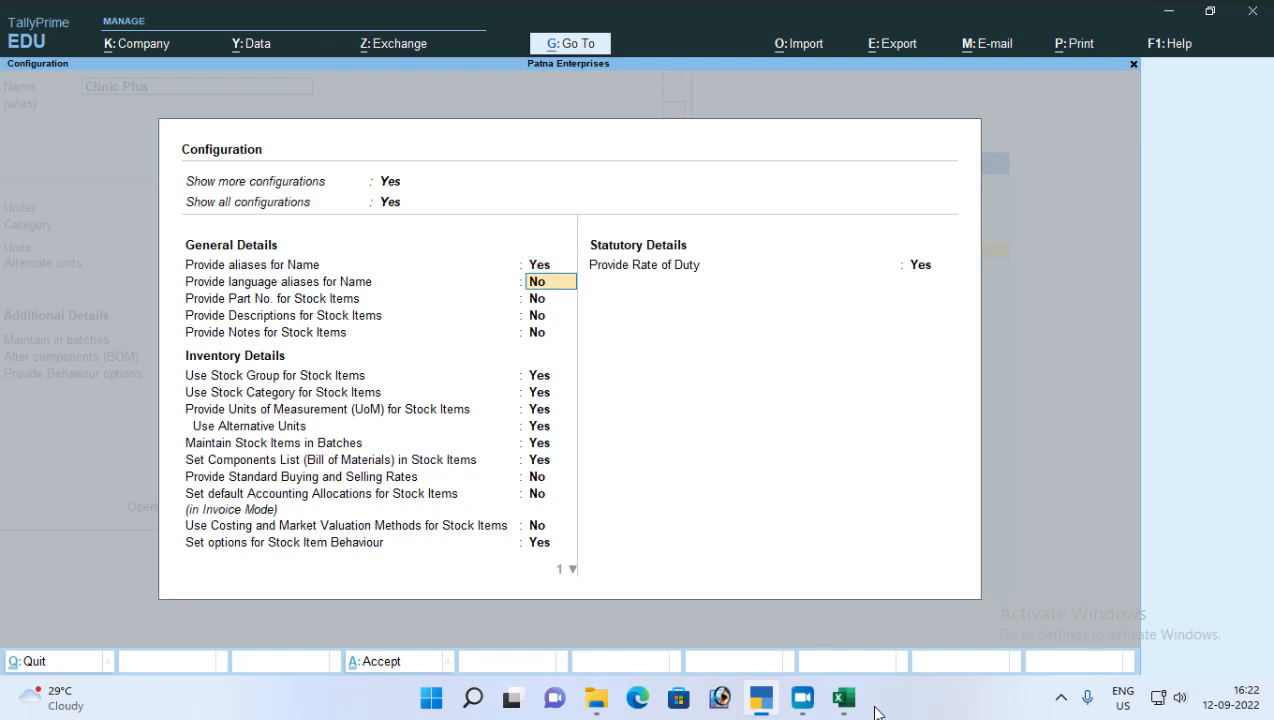
key(Return)
key(Return)
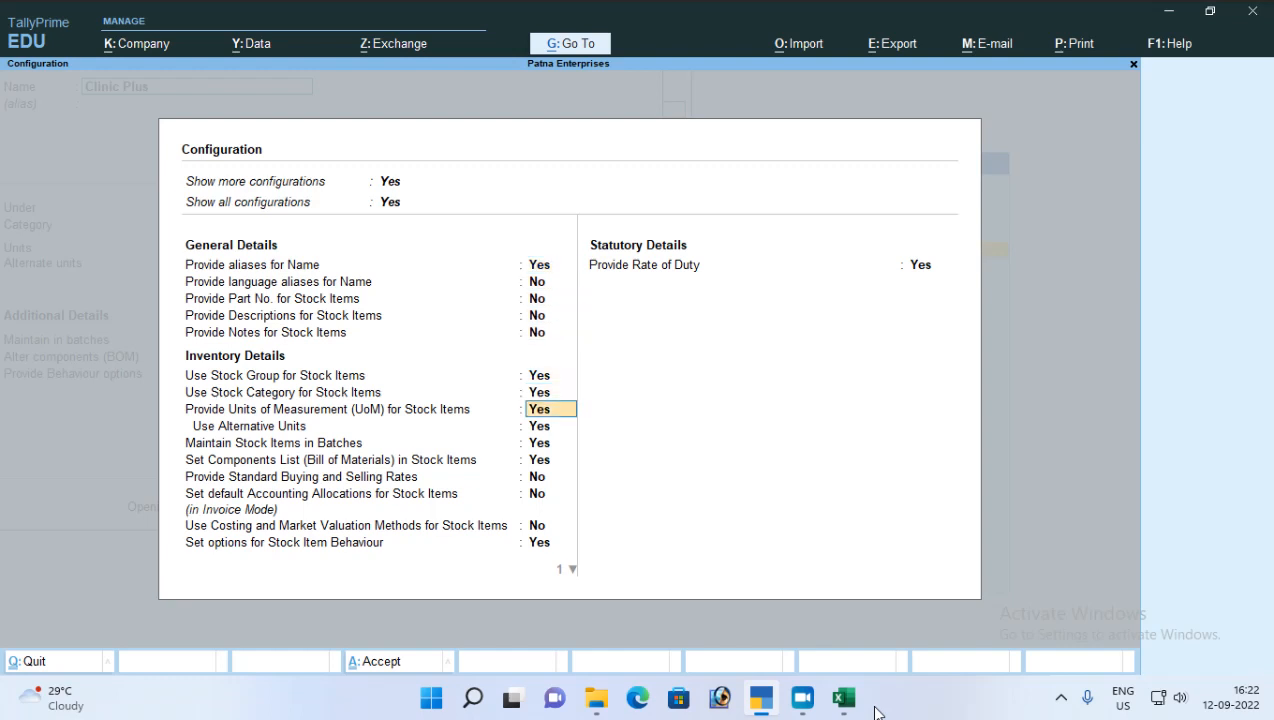
key(Return)
key(Return)
key(Return)
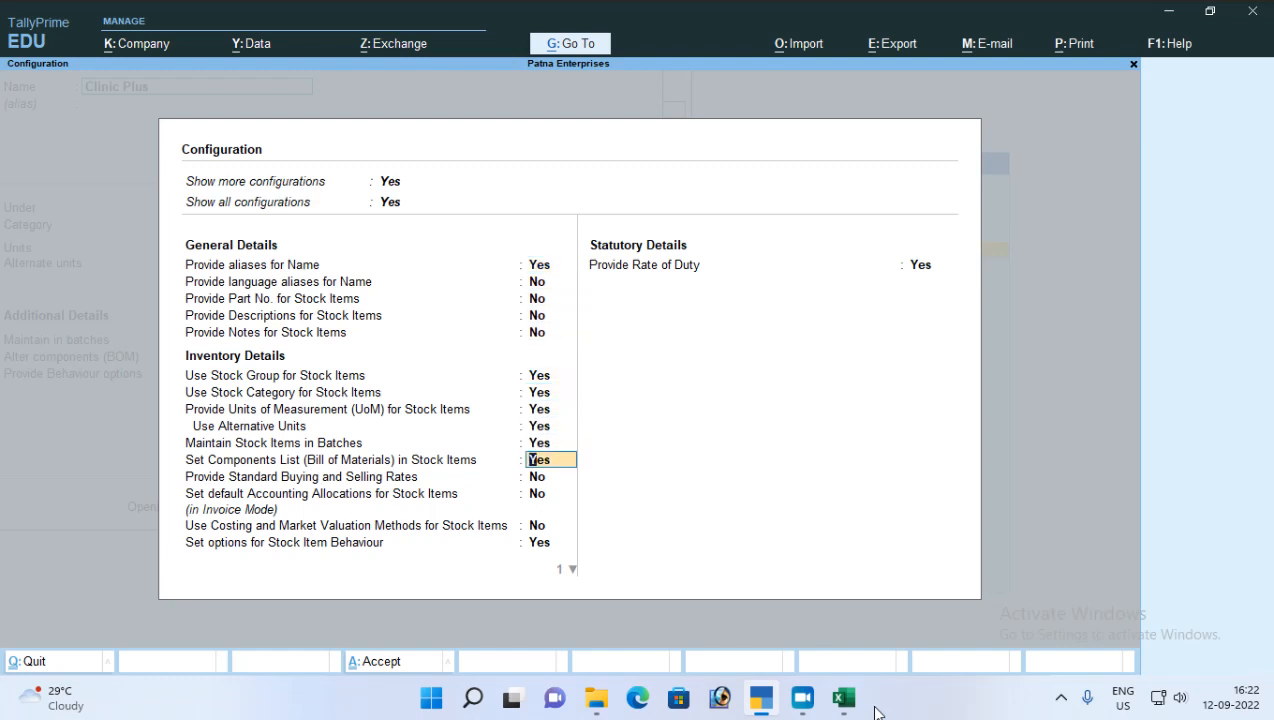
key(Return)
key(Return)
key(Return)
key(Return)
key(Return)
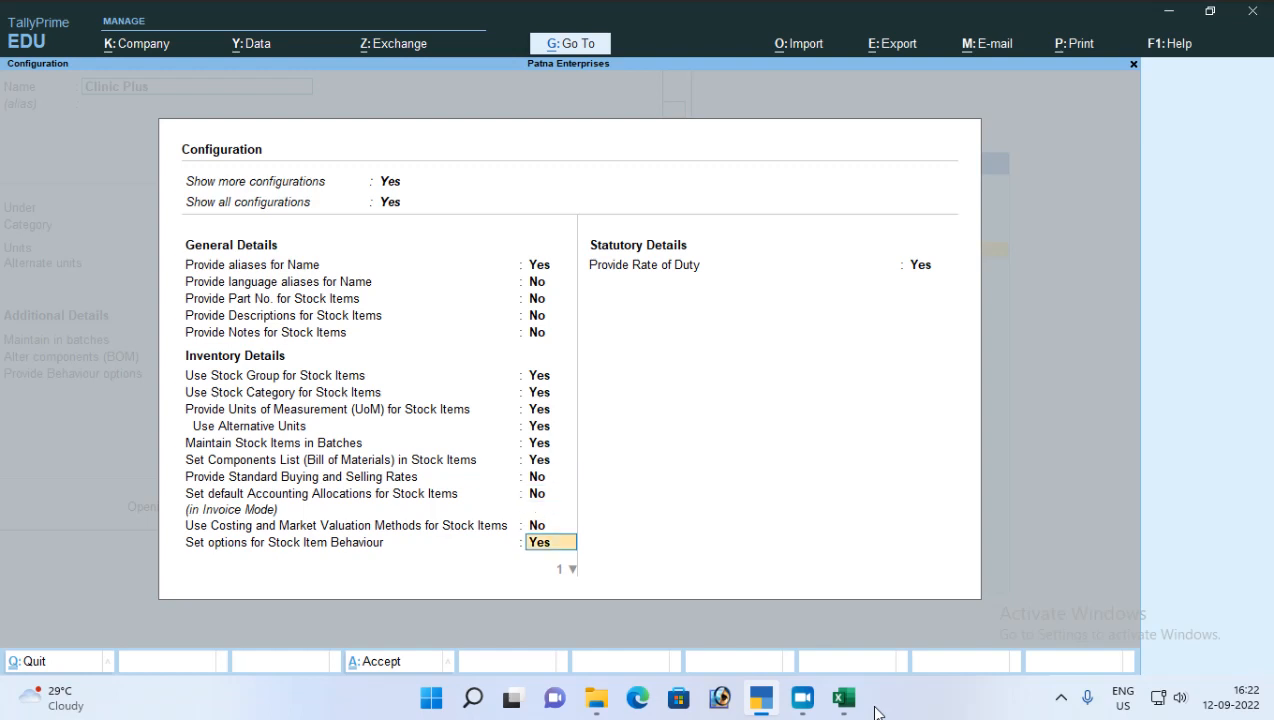
key(Up)
key(Up)
key(Up)
key(Up)
key(Up)
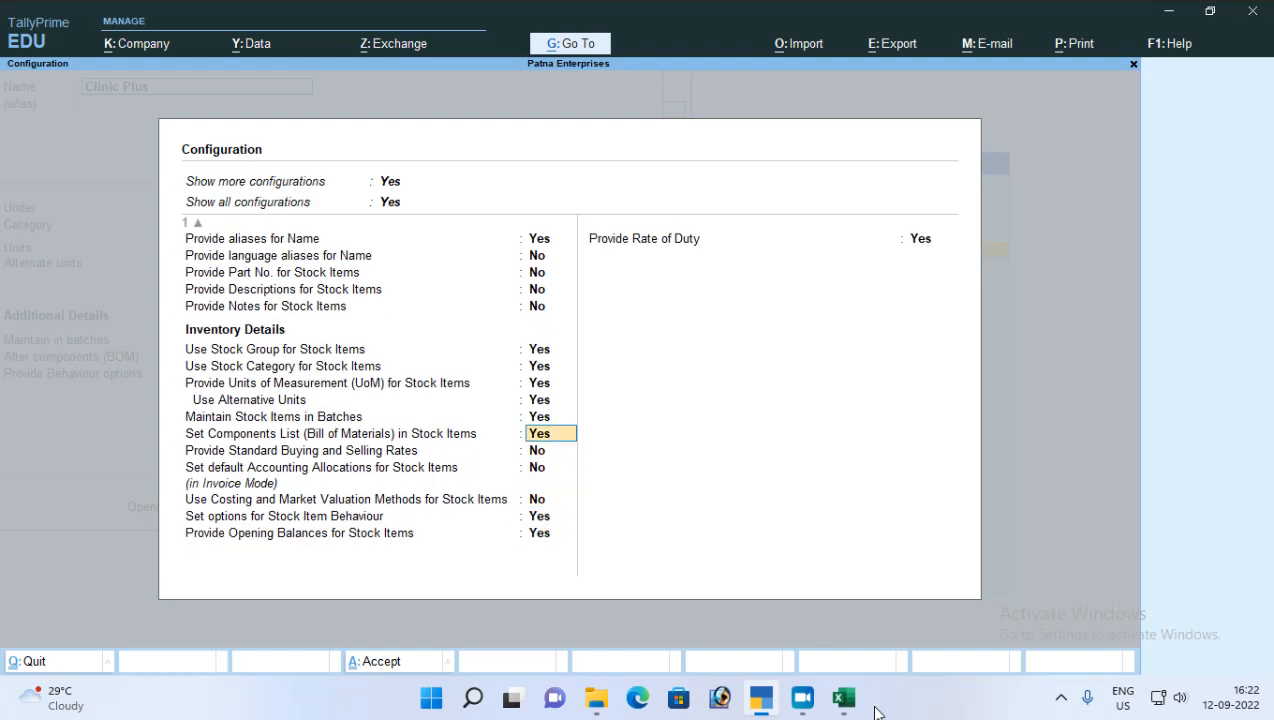
key(Down)
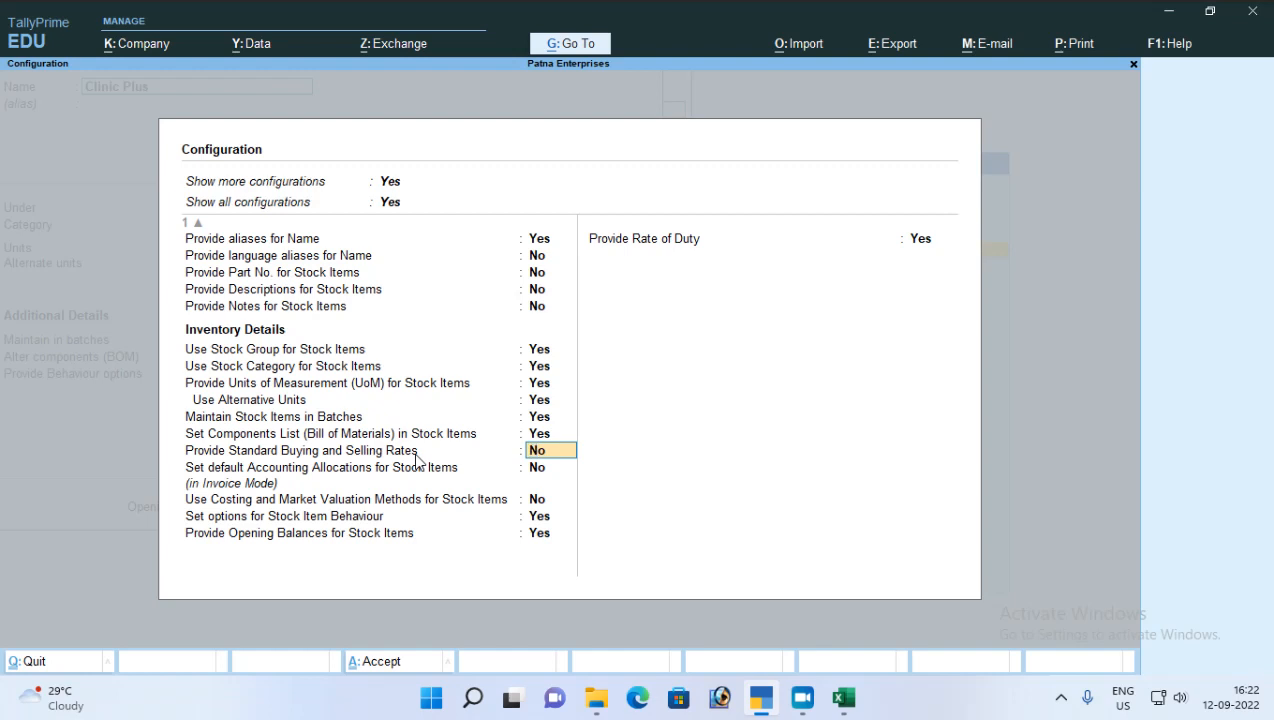
text(y)
key(Return)
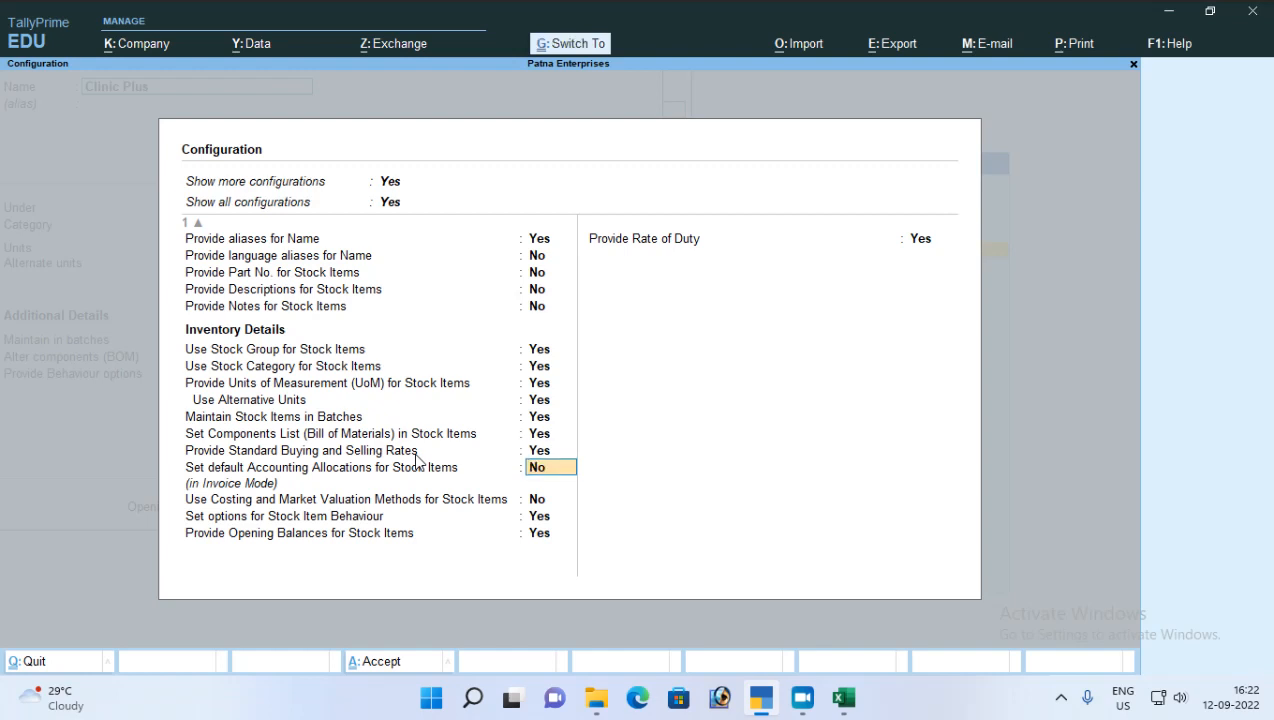
key(ctrl+a)
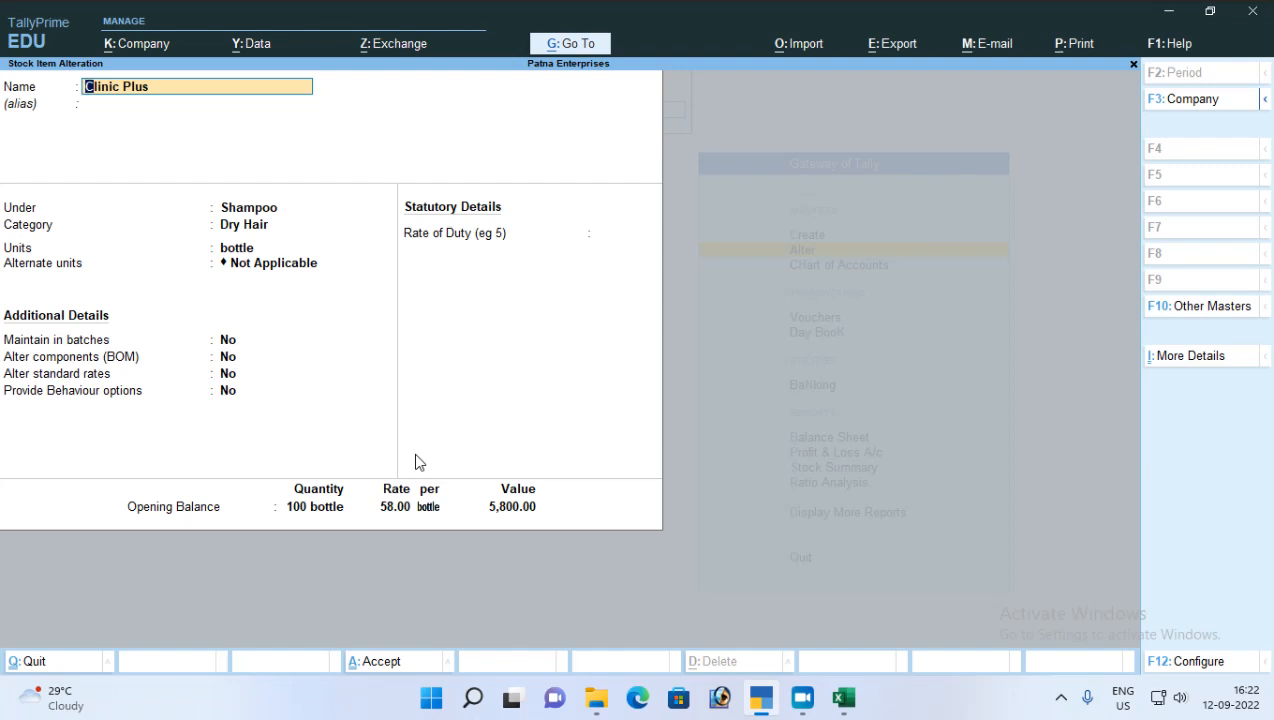
Step: Set altering of standard rates to Yes for Clinic Plus to open its standard rates
key(Return)
key(Return)
key(Return)
key(Return)
key(Return)
key(Return)
key(Return)
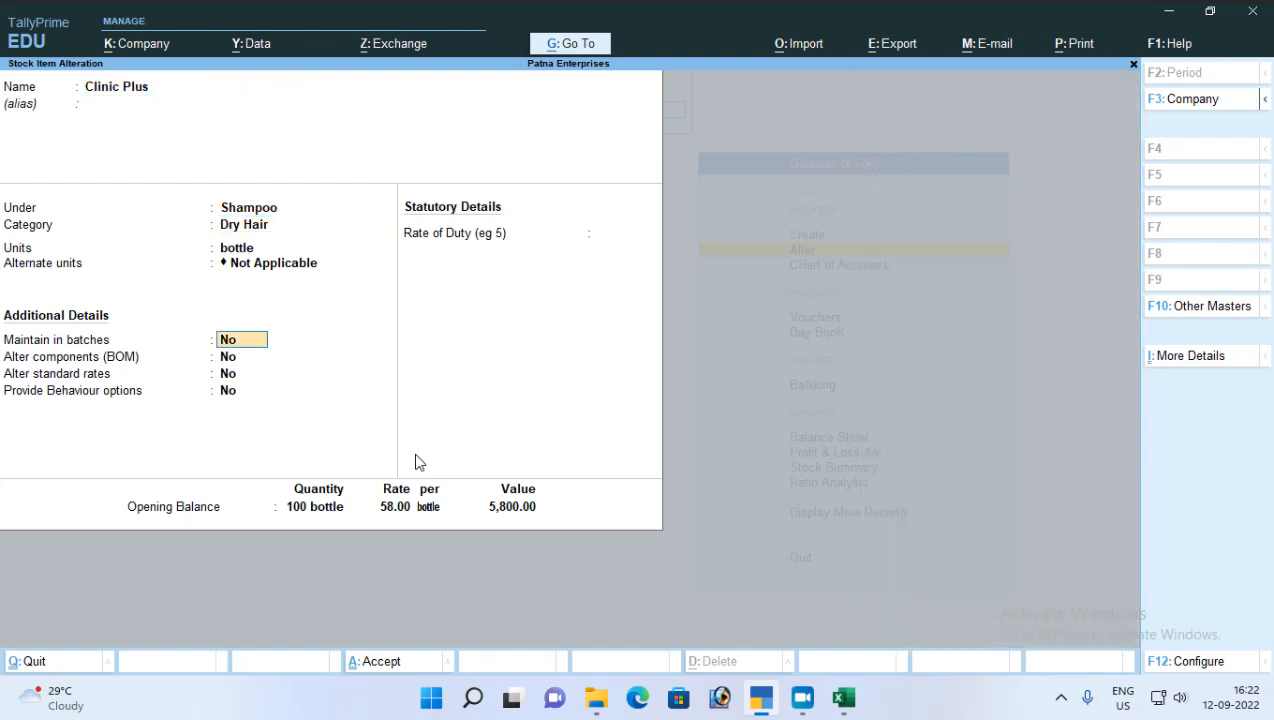
key(Return)
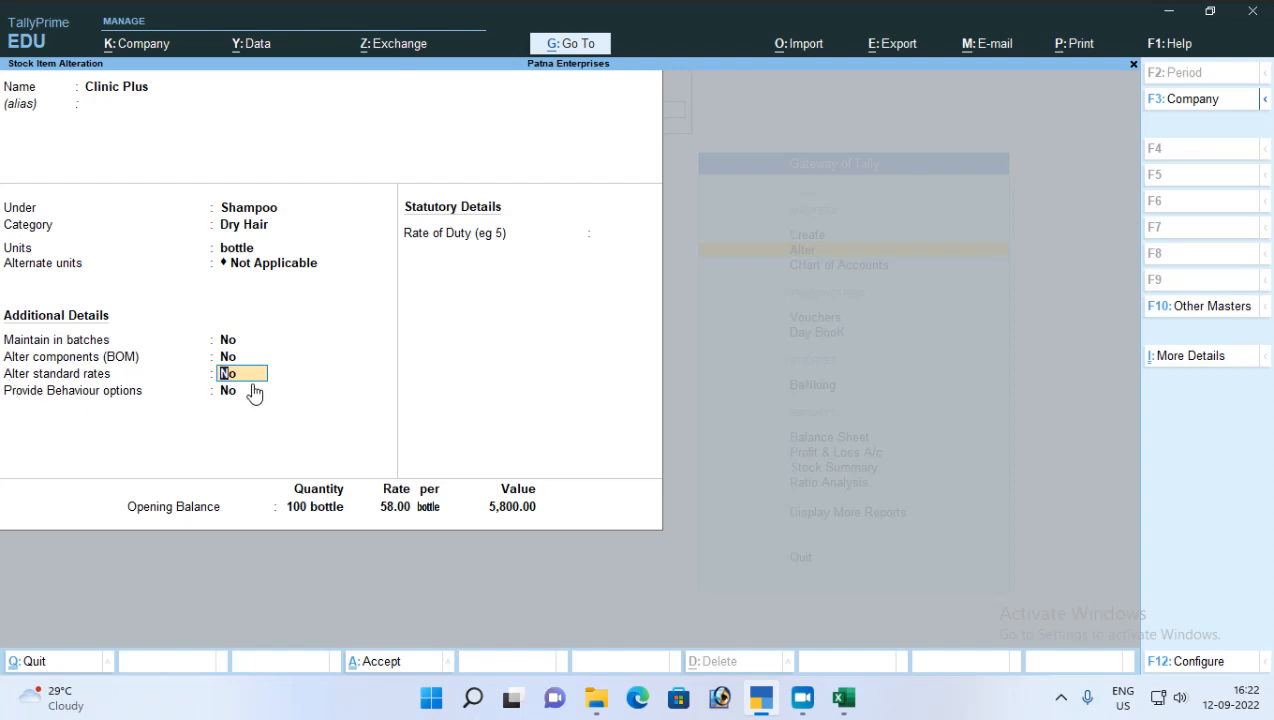
text(y)
key(Return)
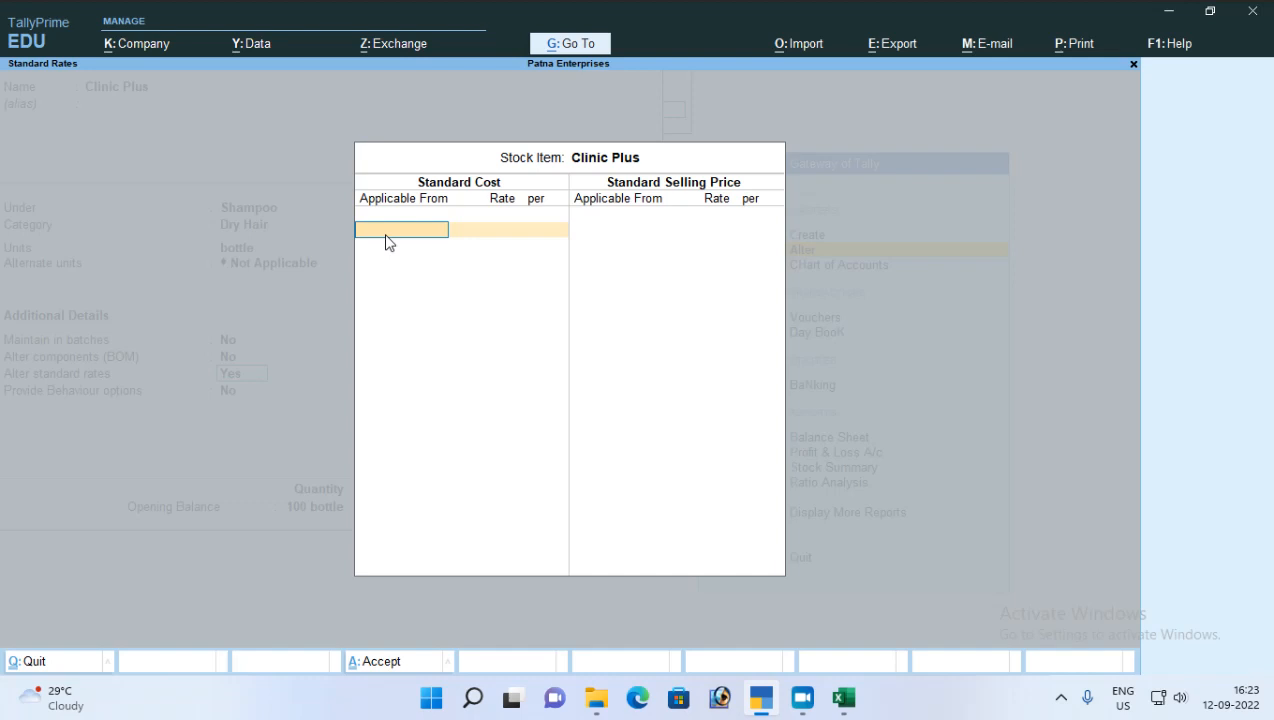
Step: Leave the standard cost blank and add a standard selling price of 60.00 per bottle applicable from 1-Apr-21
key(Return)
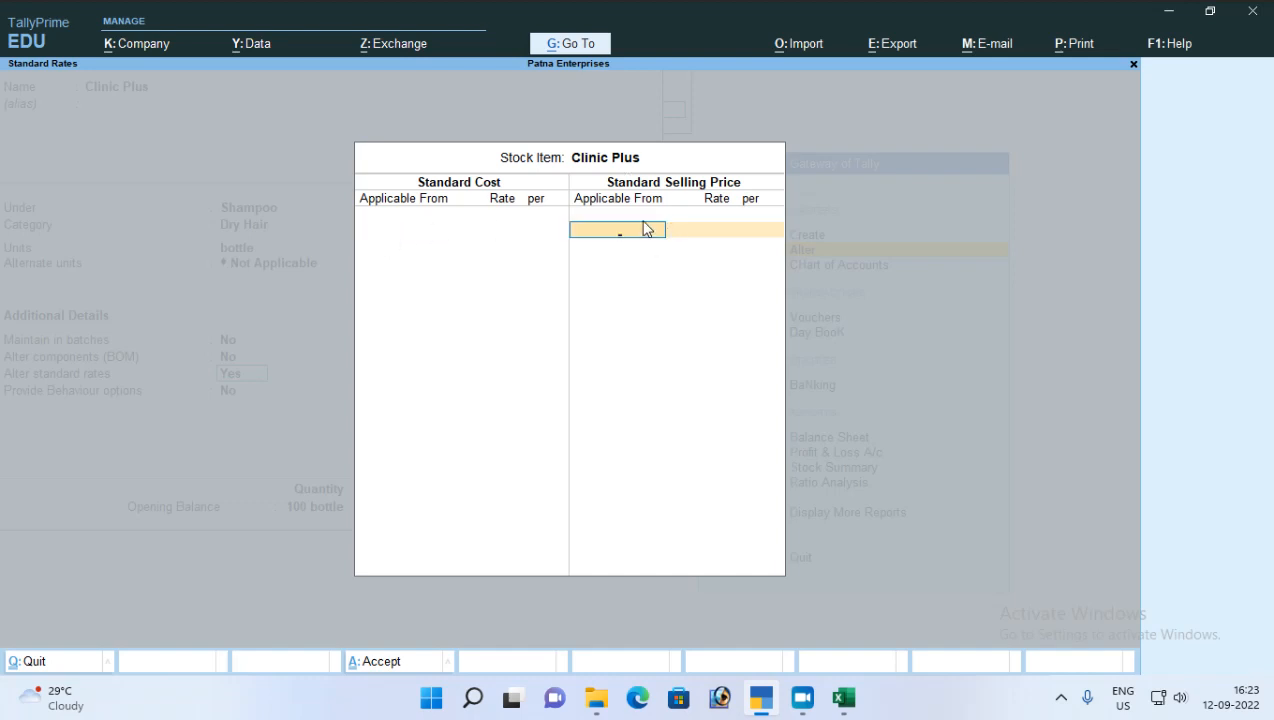
text(1-4-21)
key(Return)
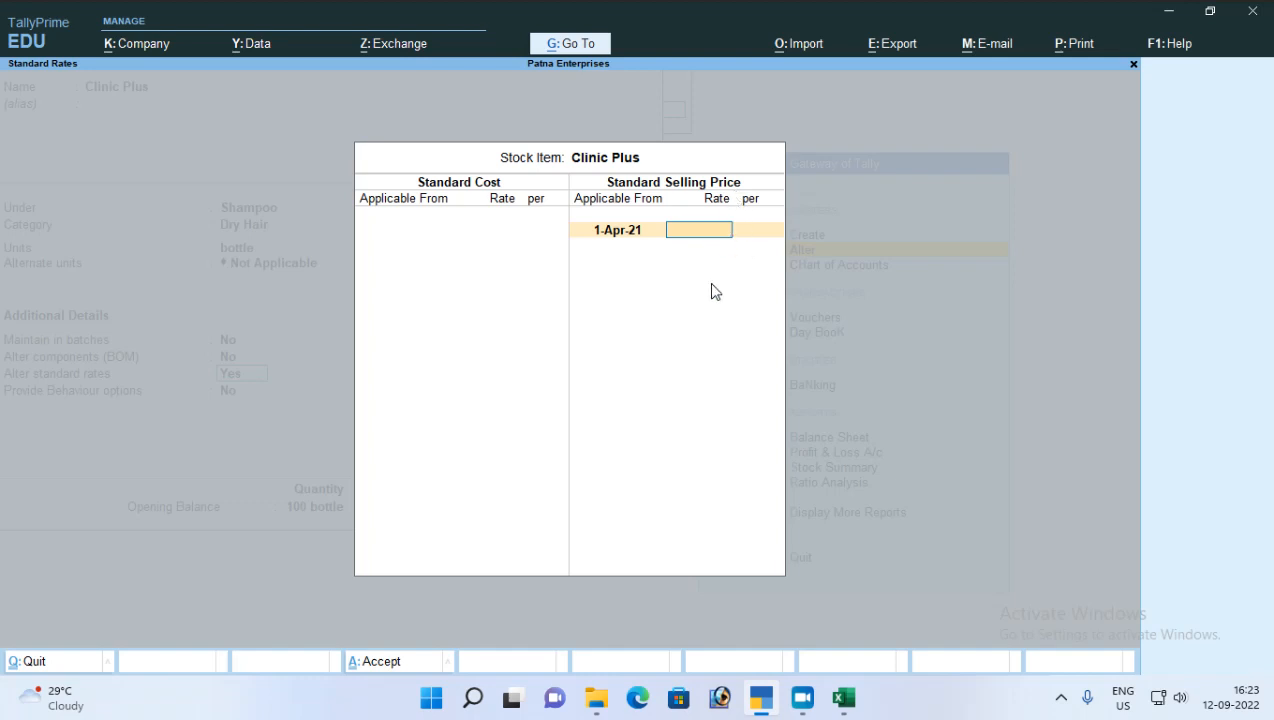
text(60)
key(Return)
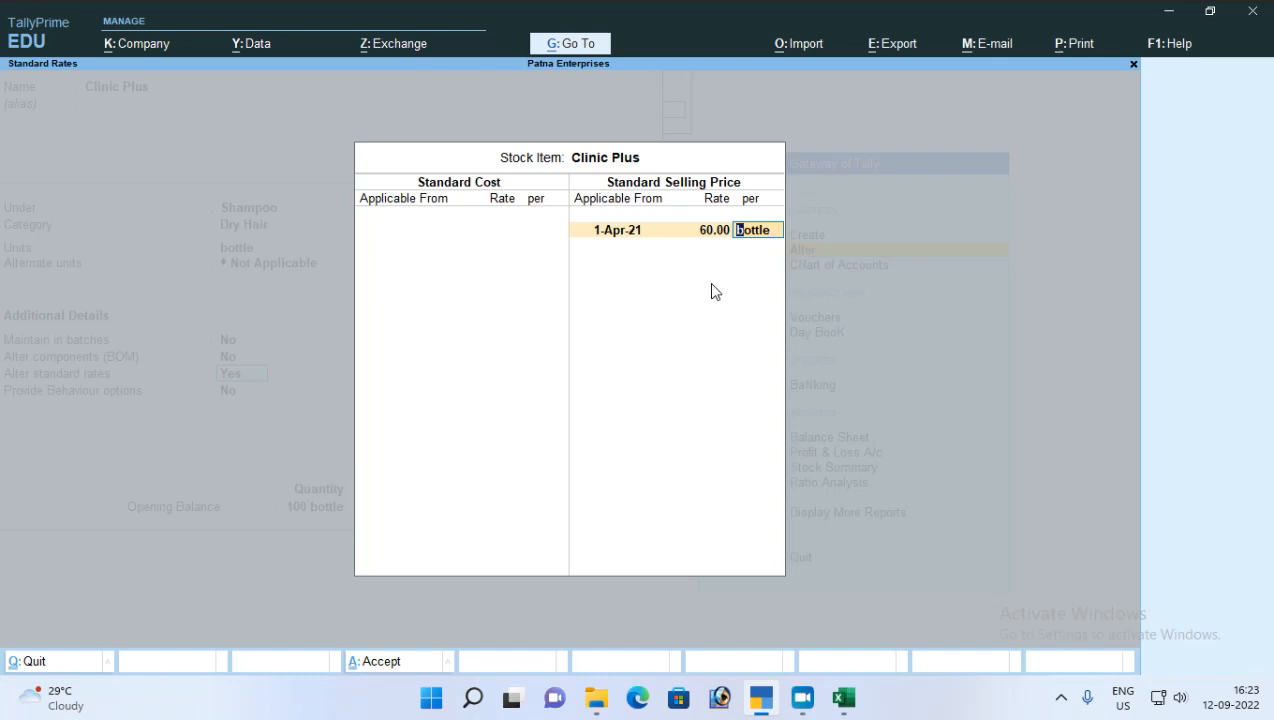
key(Return)
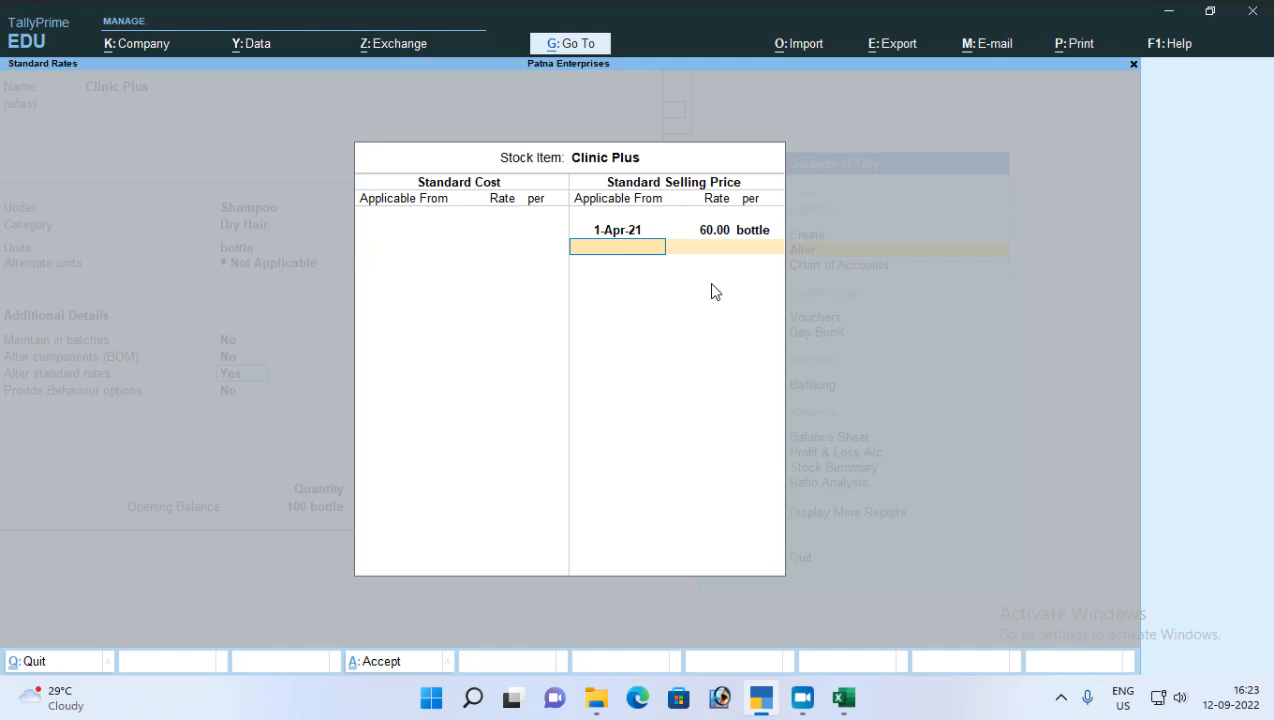
Step: Add a standard selling price of 62.00 per bottle applicable from 1-Jun-21
text(1-6-21)
key(Return)
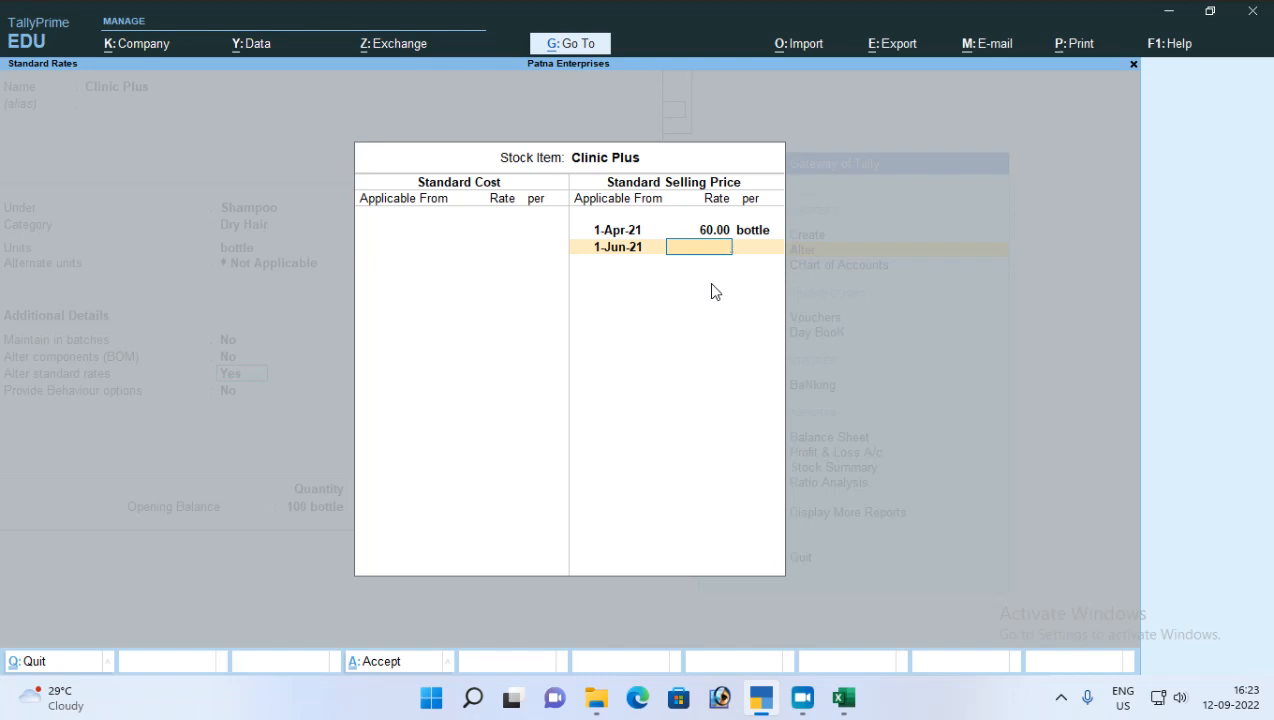
text(62)
key(Return)
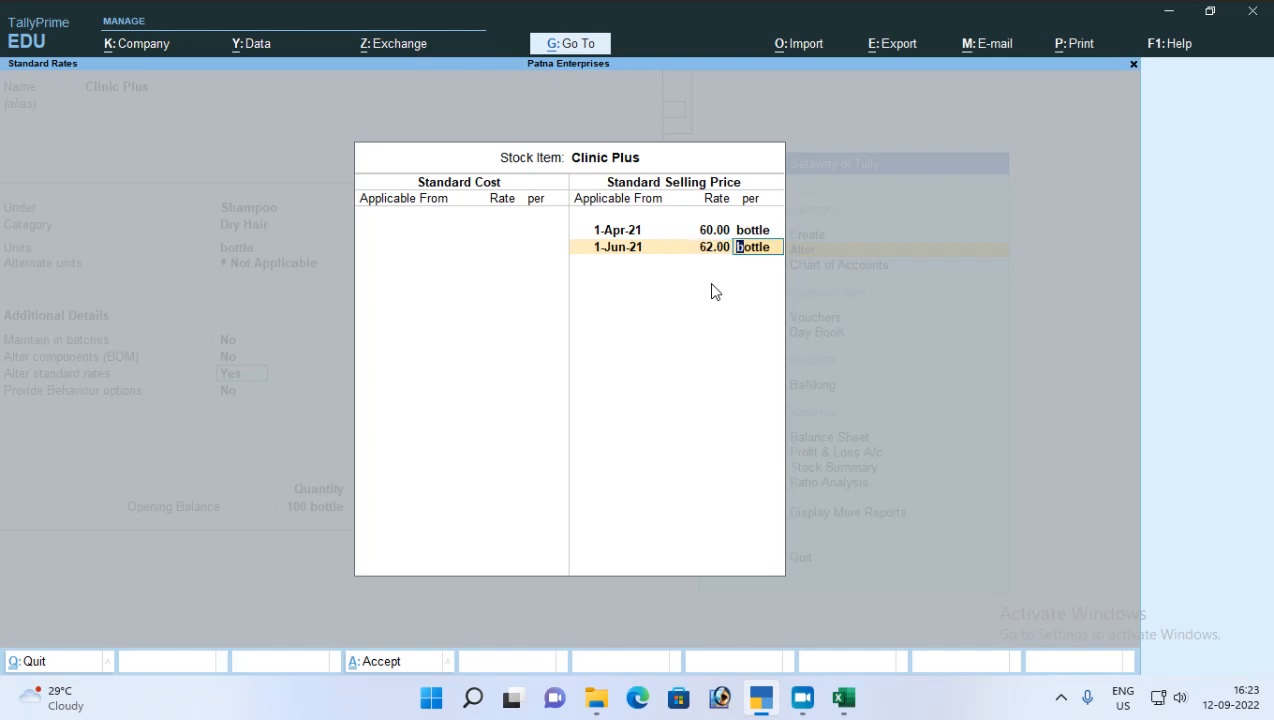
key(Return)
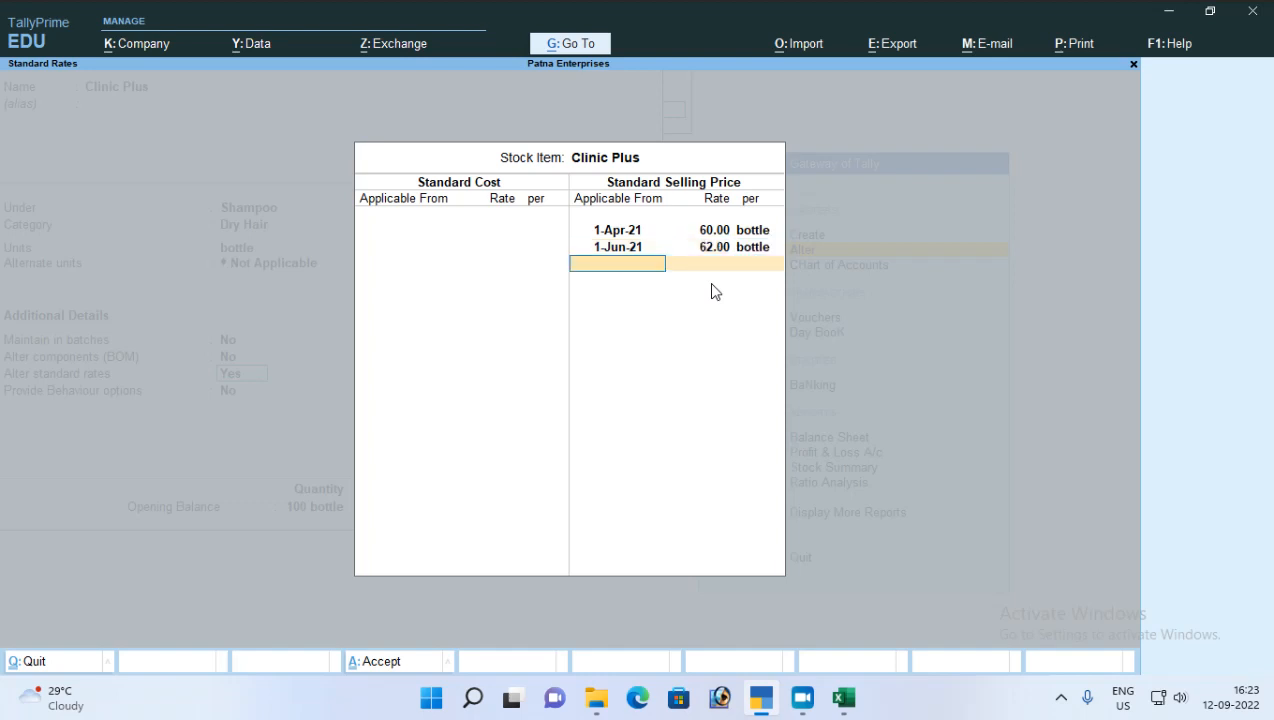
Step: Add a standard selling price of 58.00 per bottle applicable from 1-Sep-21
text(1-9-54)
key(BackSpace)
key(BackSpace)
text(21)
key(Return)
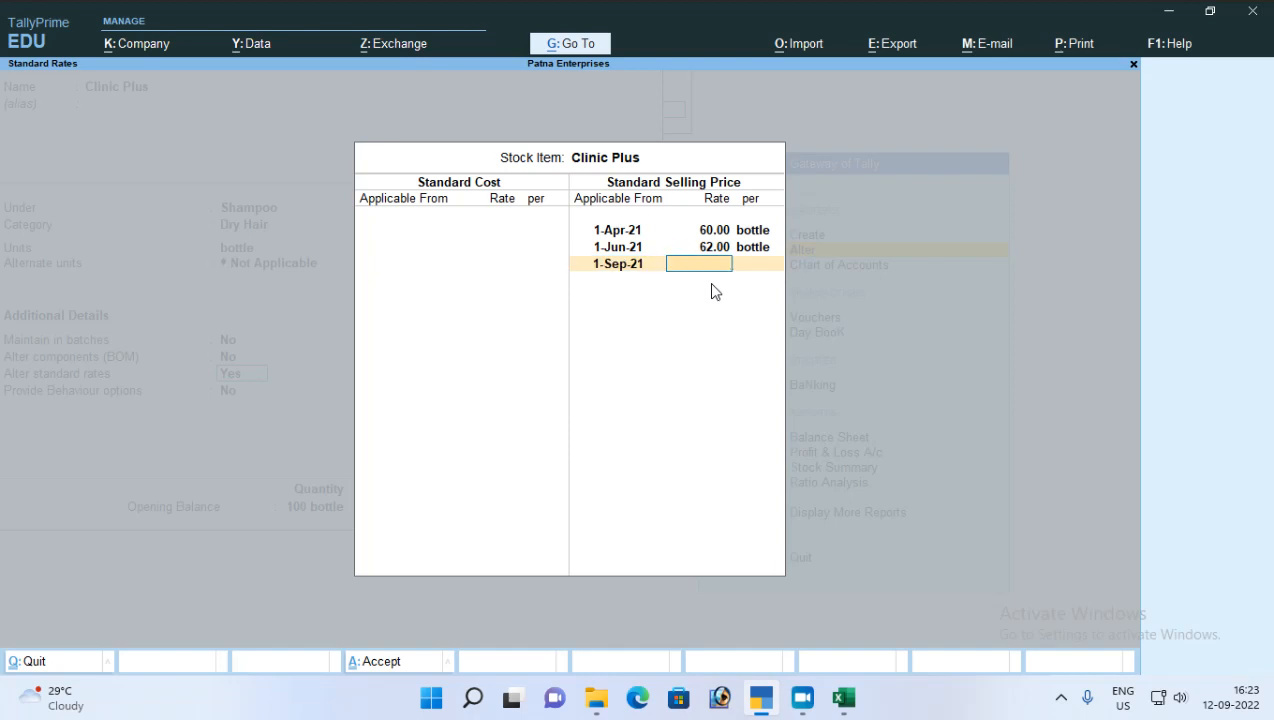
text(58)
key(Return)
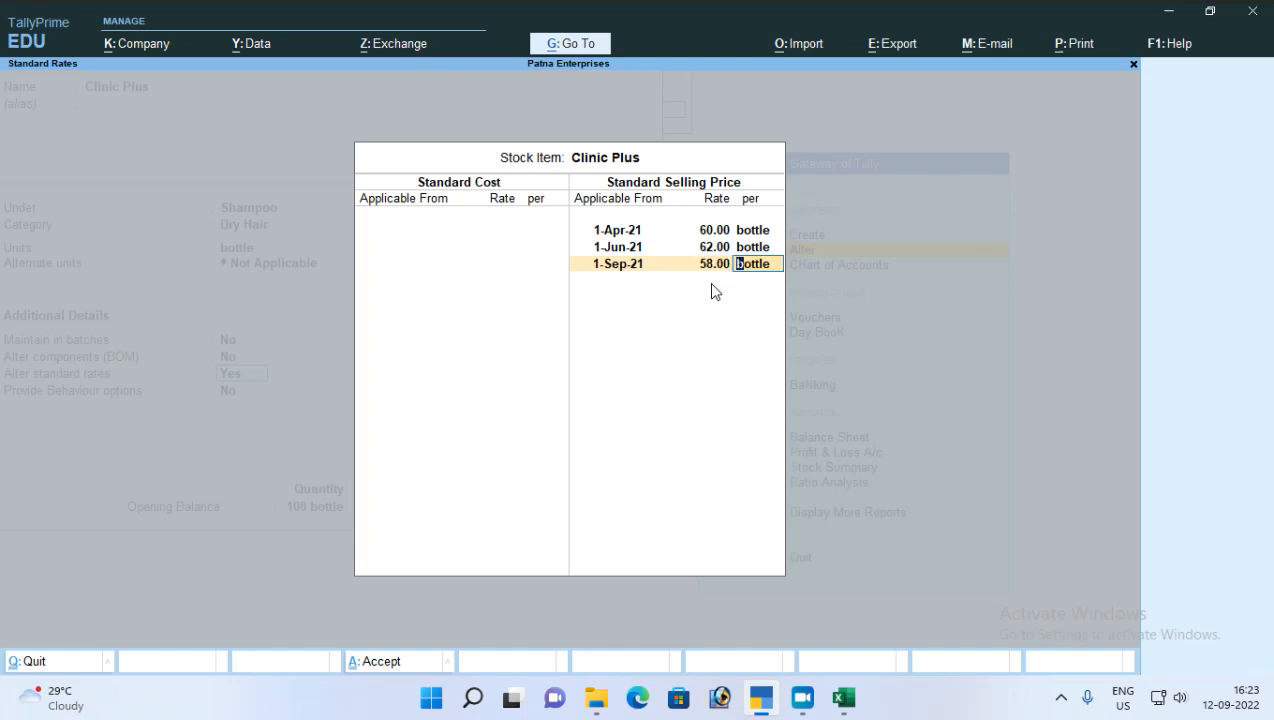
key(Return)
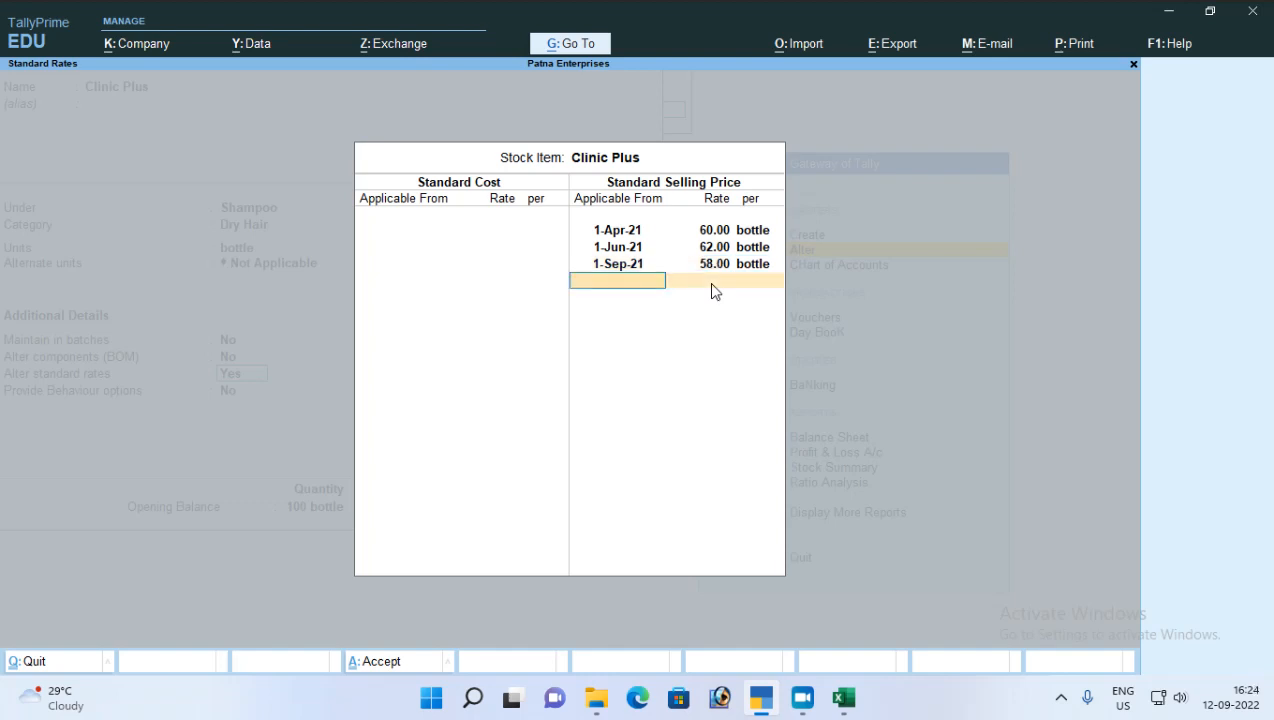
Step: Add a standard selling price of 52.00 per bottle applicable from 1-Jan-22
text(1-1-22)
key(Return)
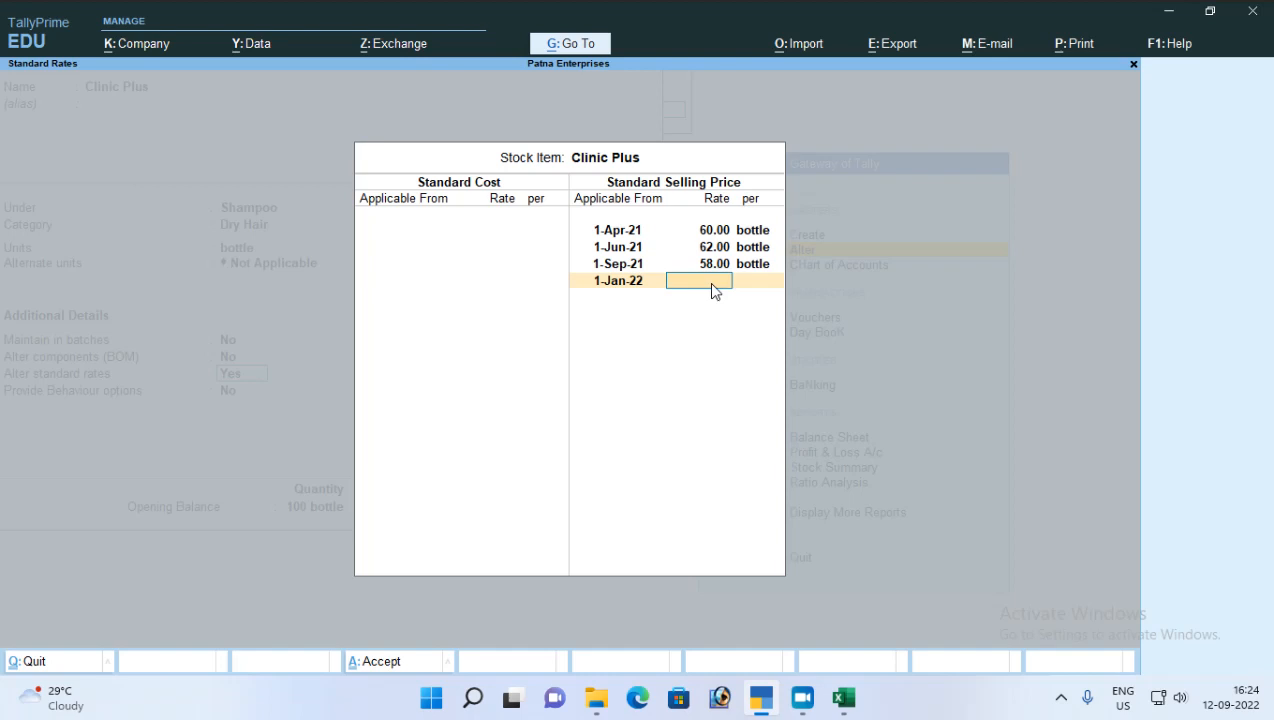
text(52)
key(Return)
Step: Save Clinic Plus with the new standard rates, keeping its opening stock allocation, and return to the Gateway of Tally
key(Return)
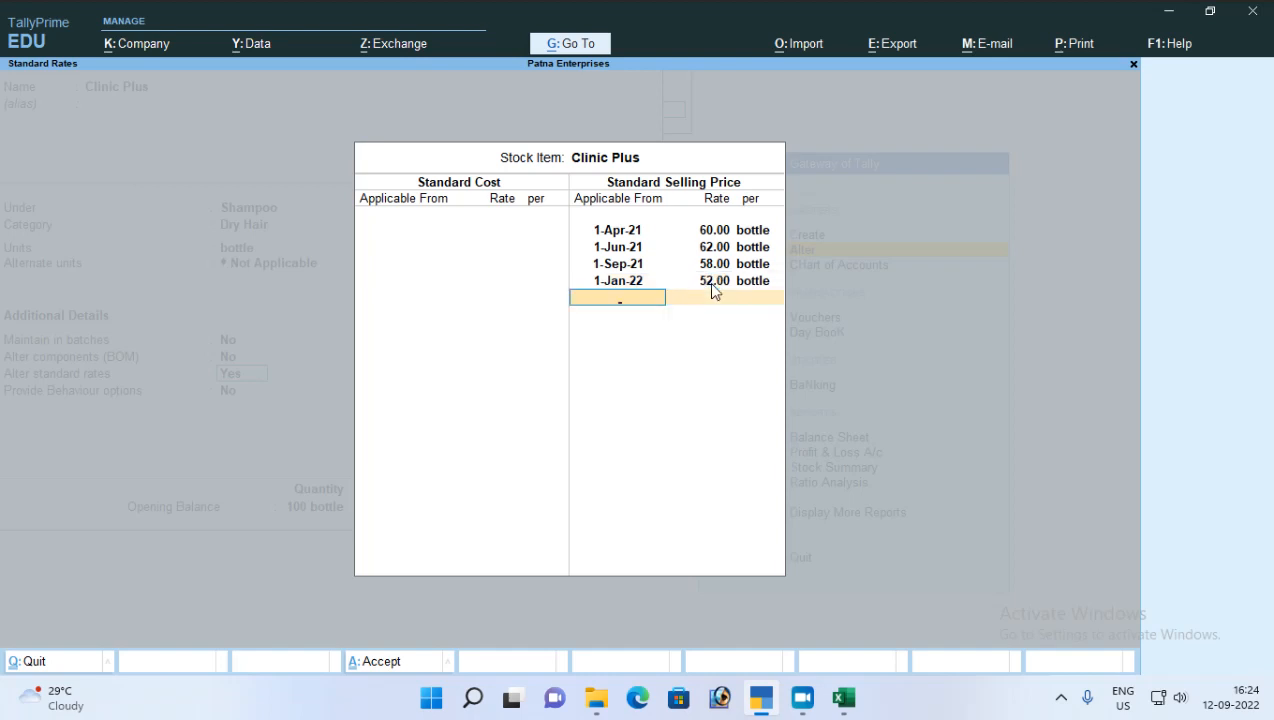
key(Return)
key(Return)
key(Return)
key(Return)
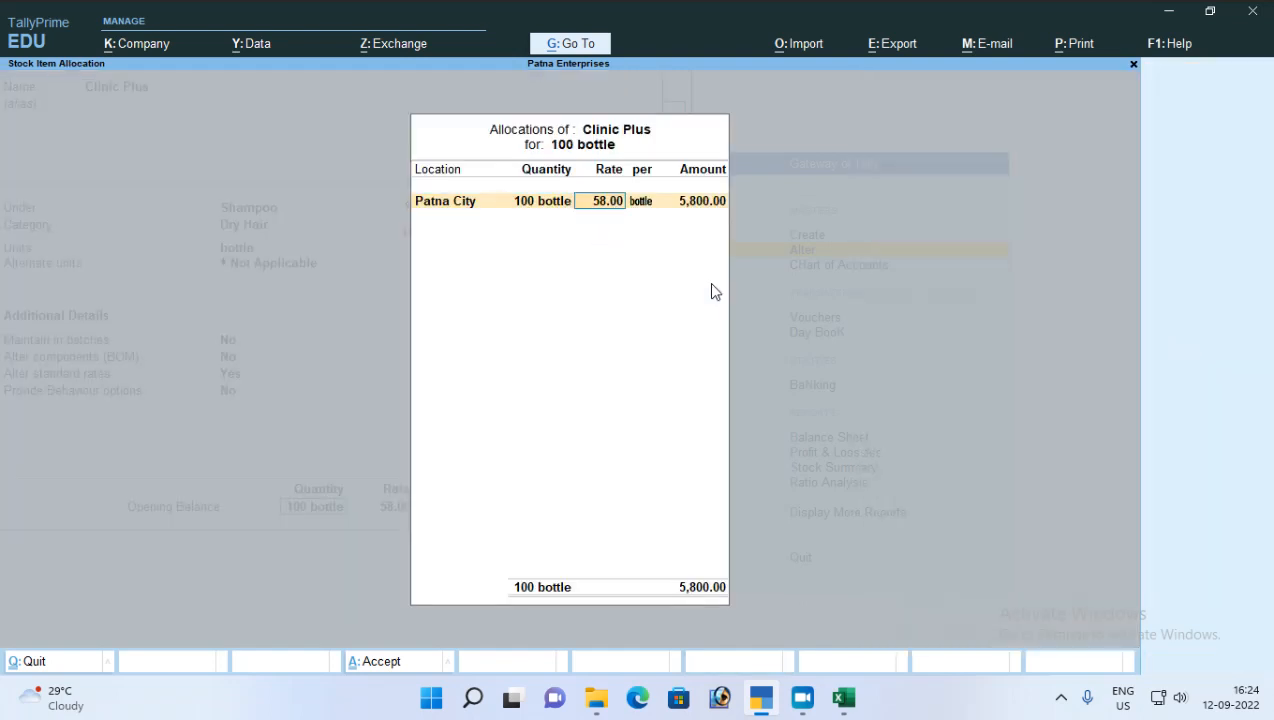
key(Return)
key(Return)
key(Return)
key(Return)
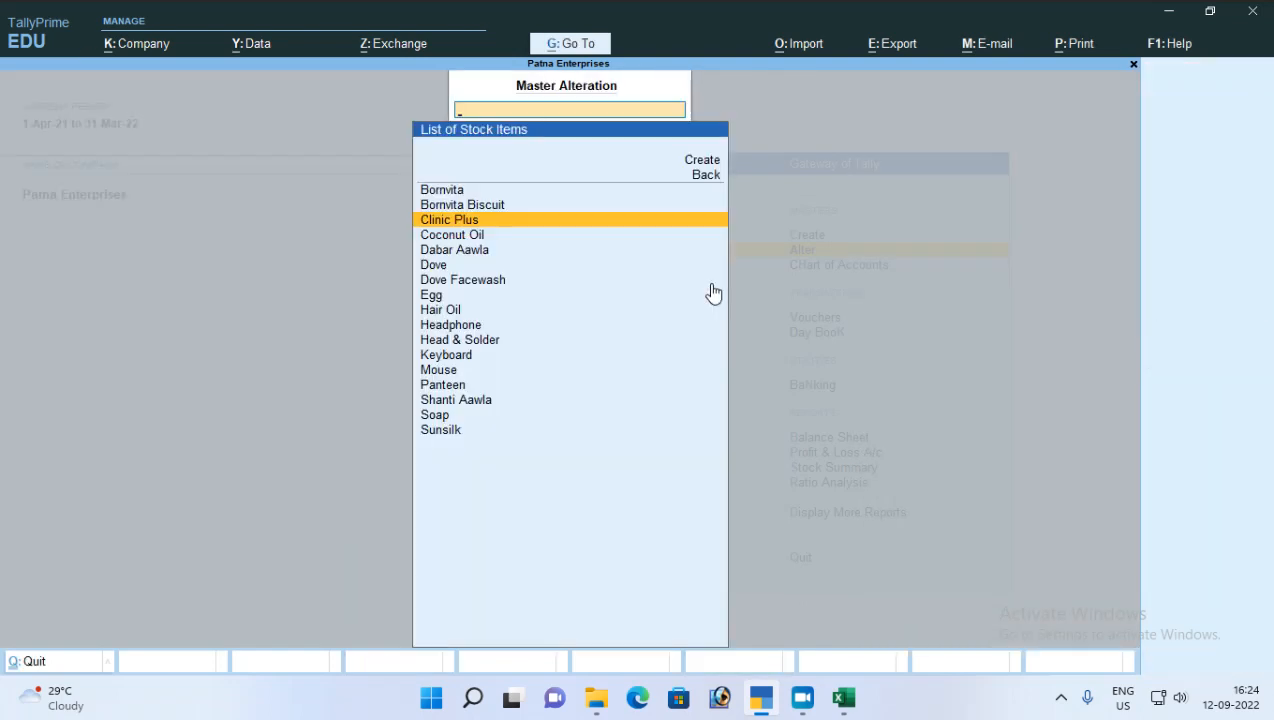
key(Escape)
key(Escape)
key(Escape)
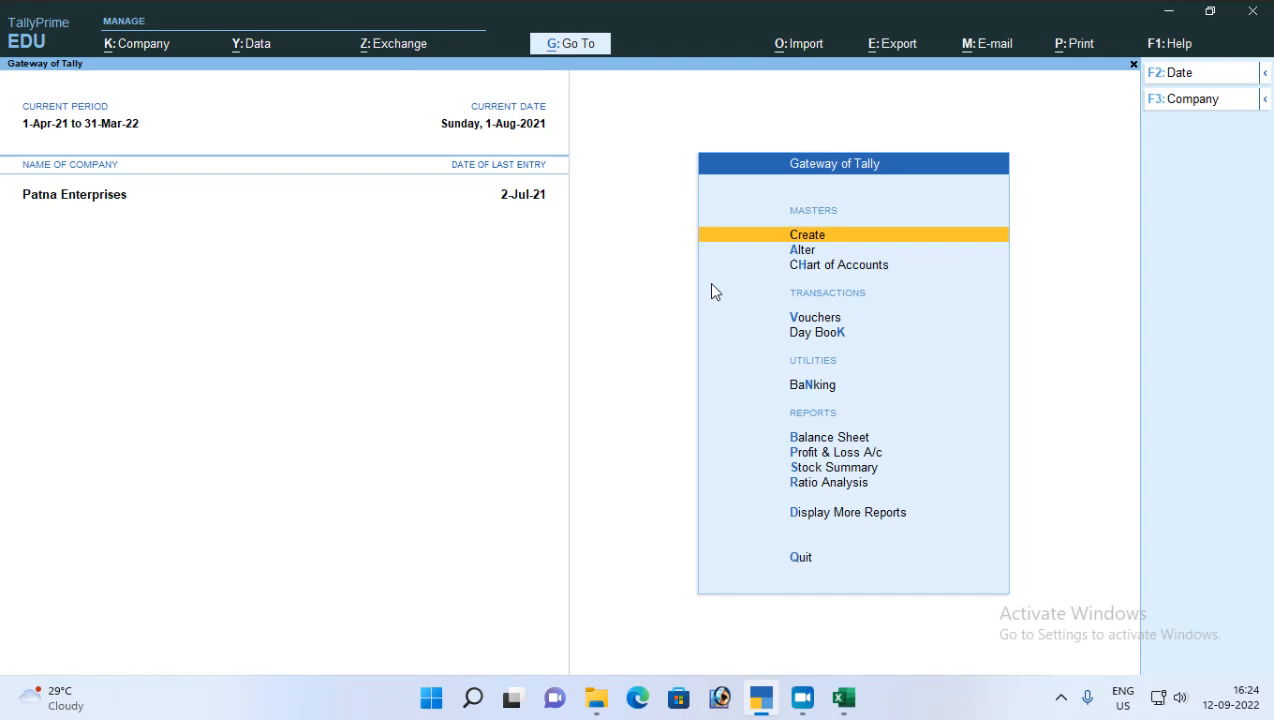
Step: Start a new sales voucher, leaving its reference number and date blank
key(Down)
key(Down)
key(Down)
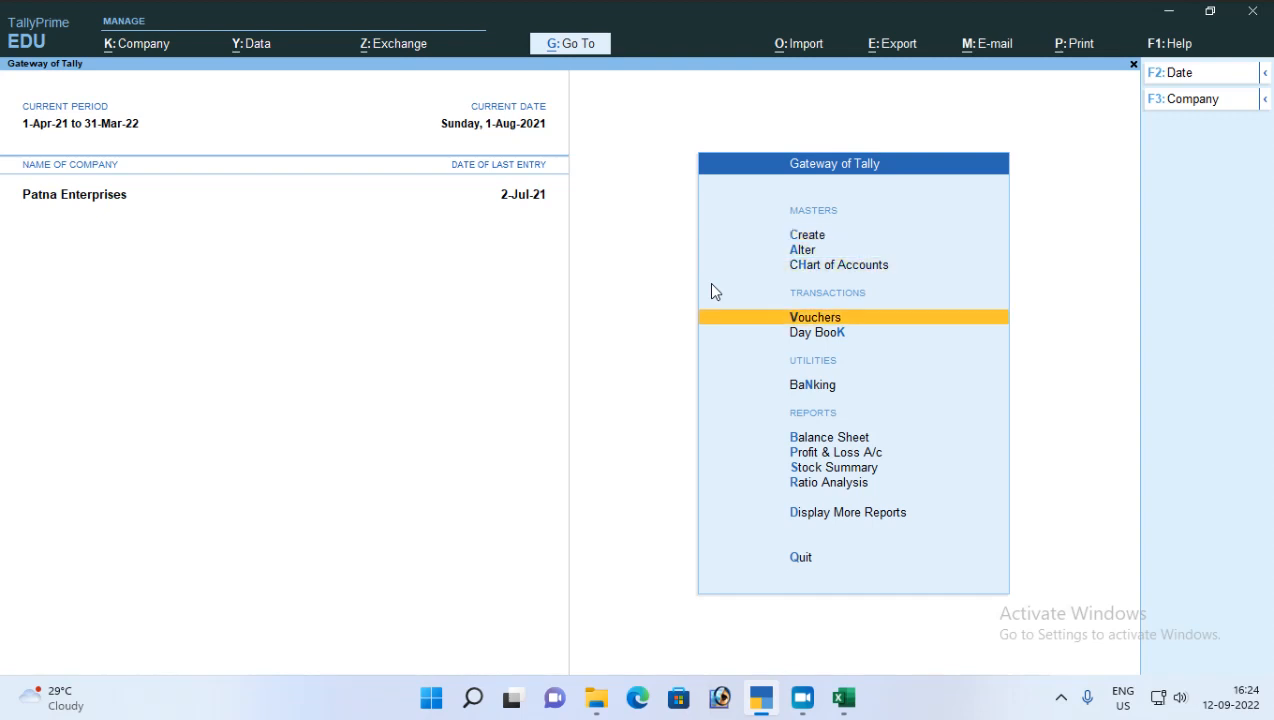
key(Return)
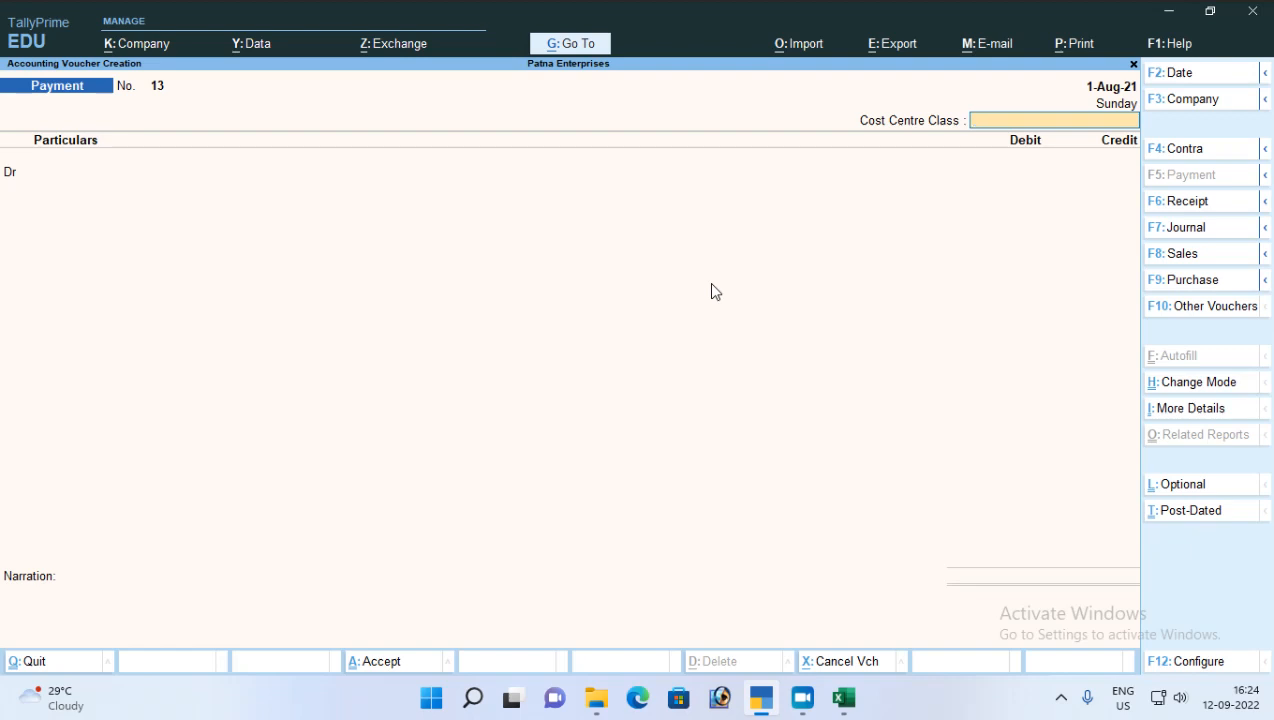
key(F8)
key(Return)
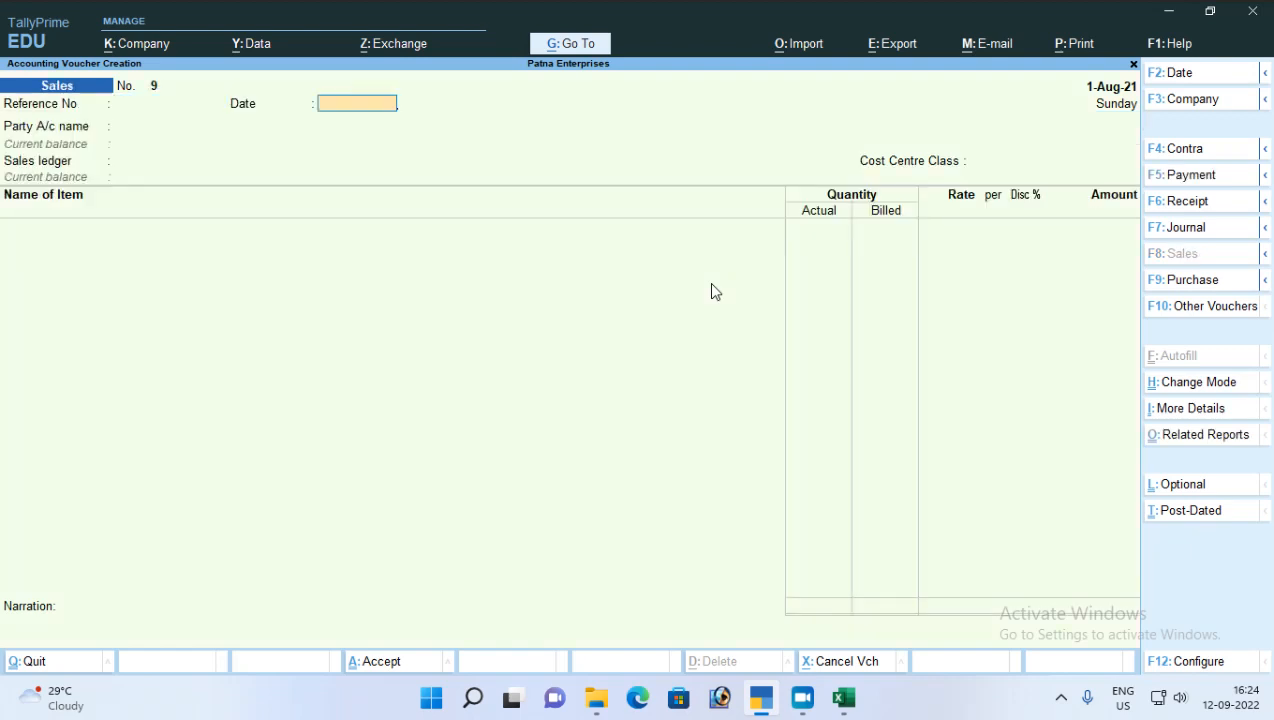
key(Return)
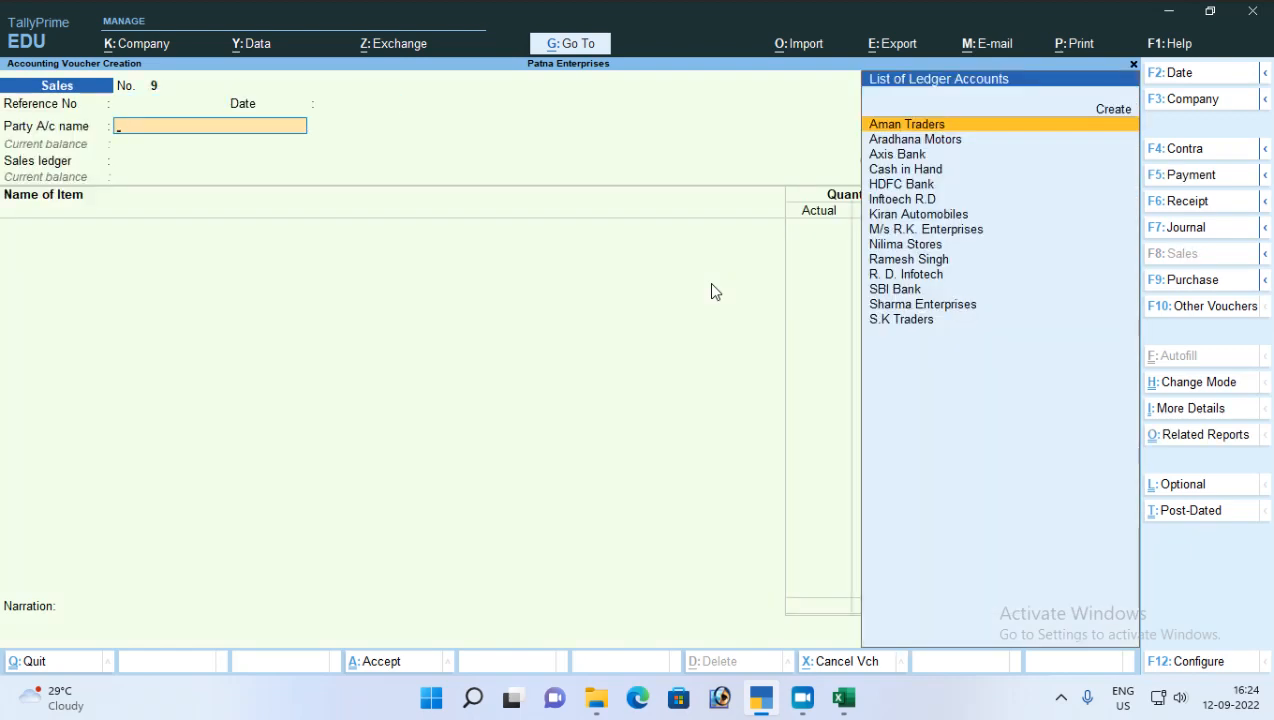
Step: Set the sales voucher's party to Cash in Hand, its sales ledger to Sales A/c and its cost centre class to Not Applicable
key(Down)
key(Down)
key(Down)
key(Return)
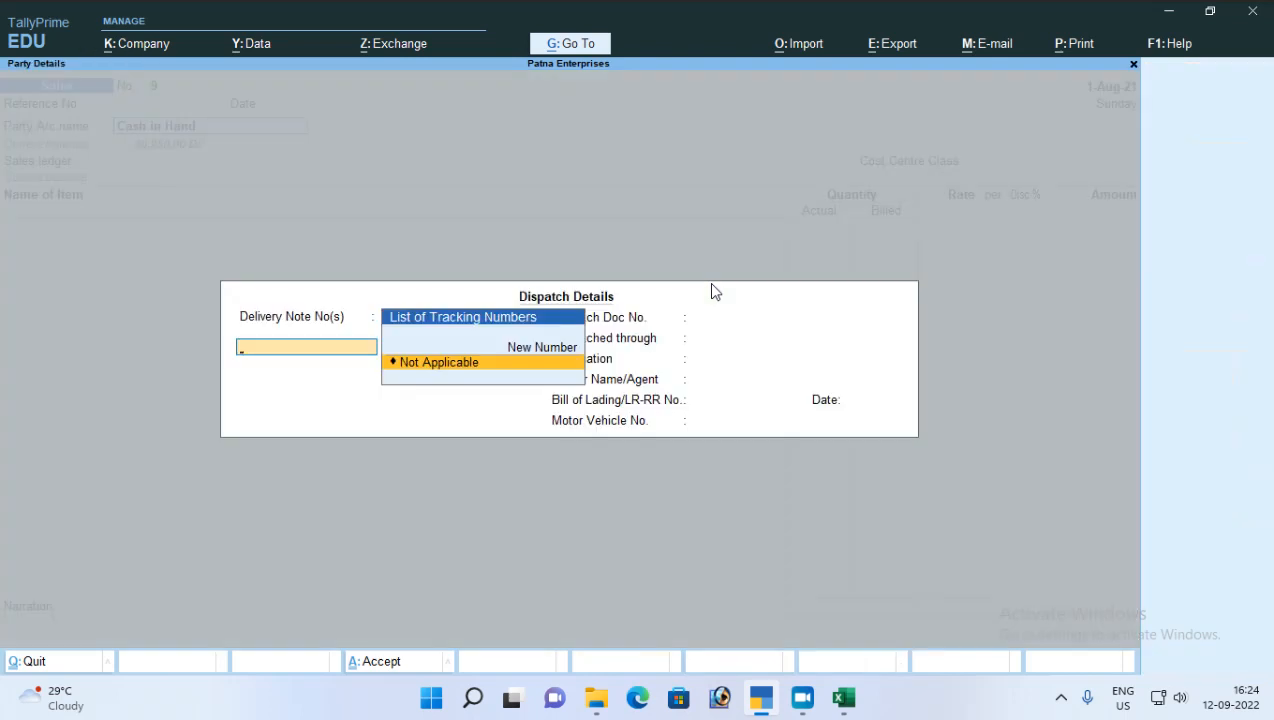
key(ctrl+a)
key(ctrl+a)
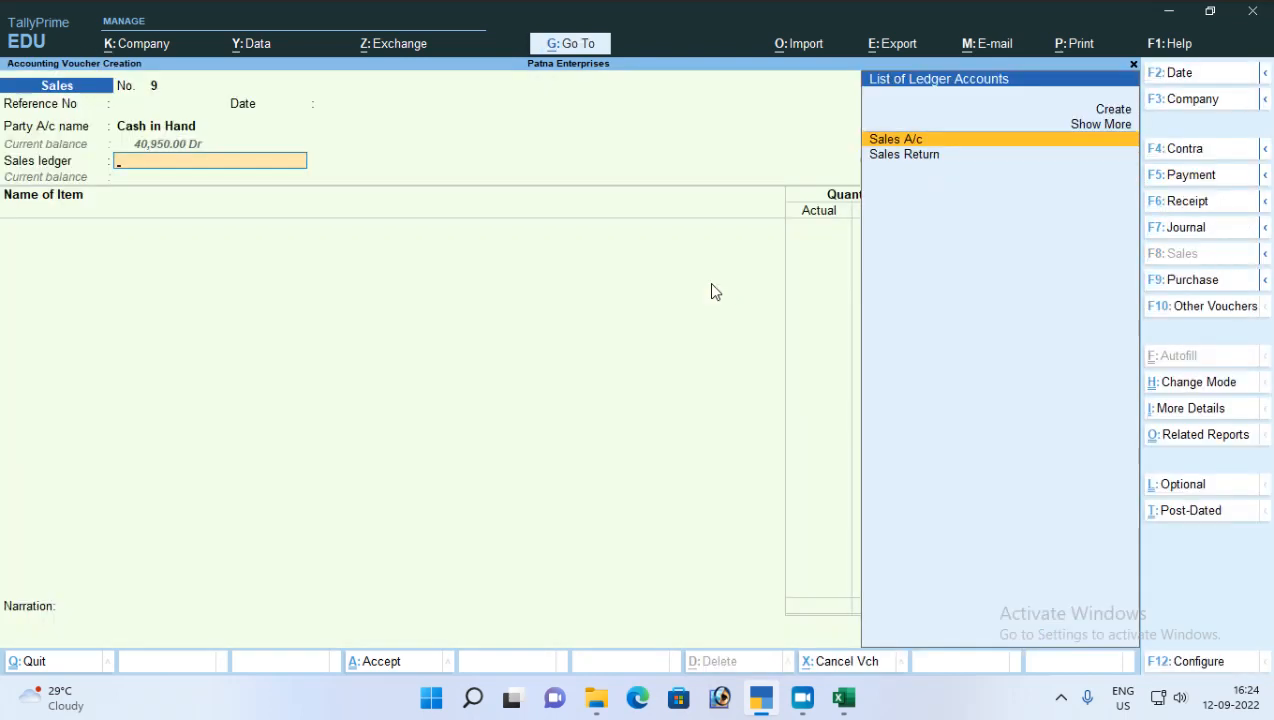
key(Return)
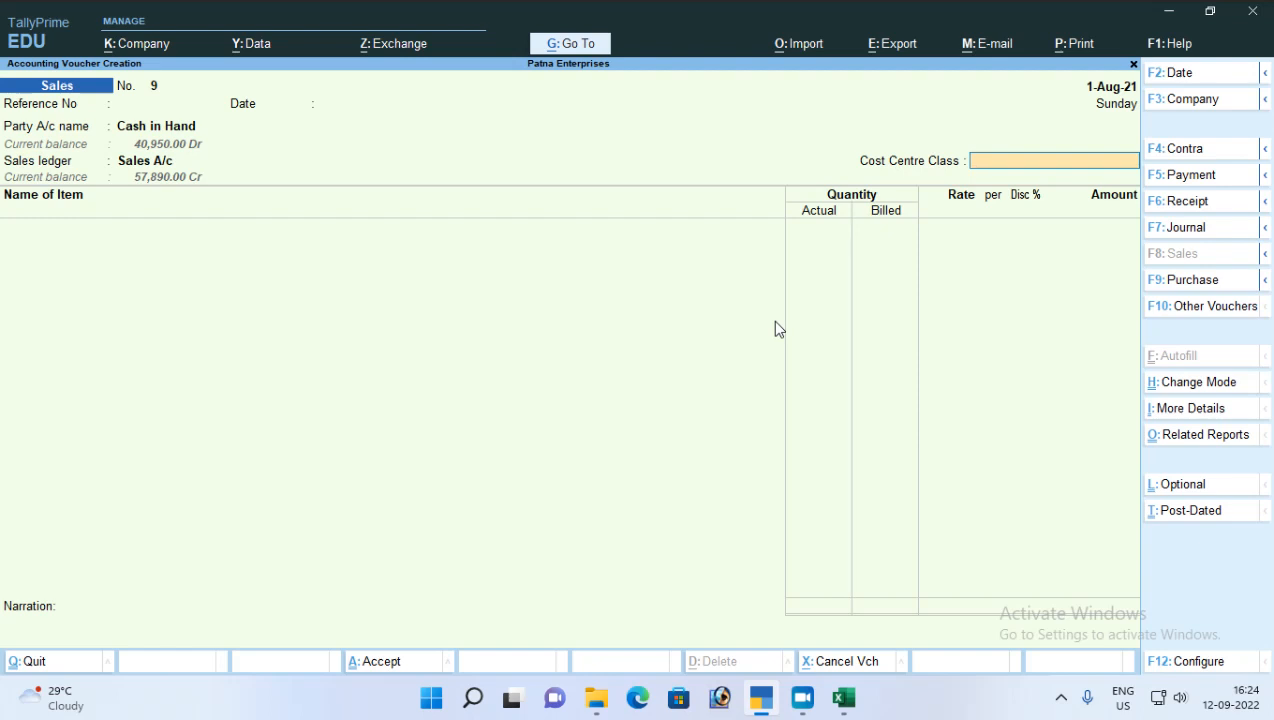
key(Return)
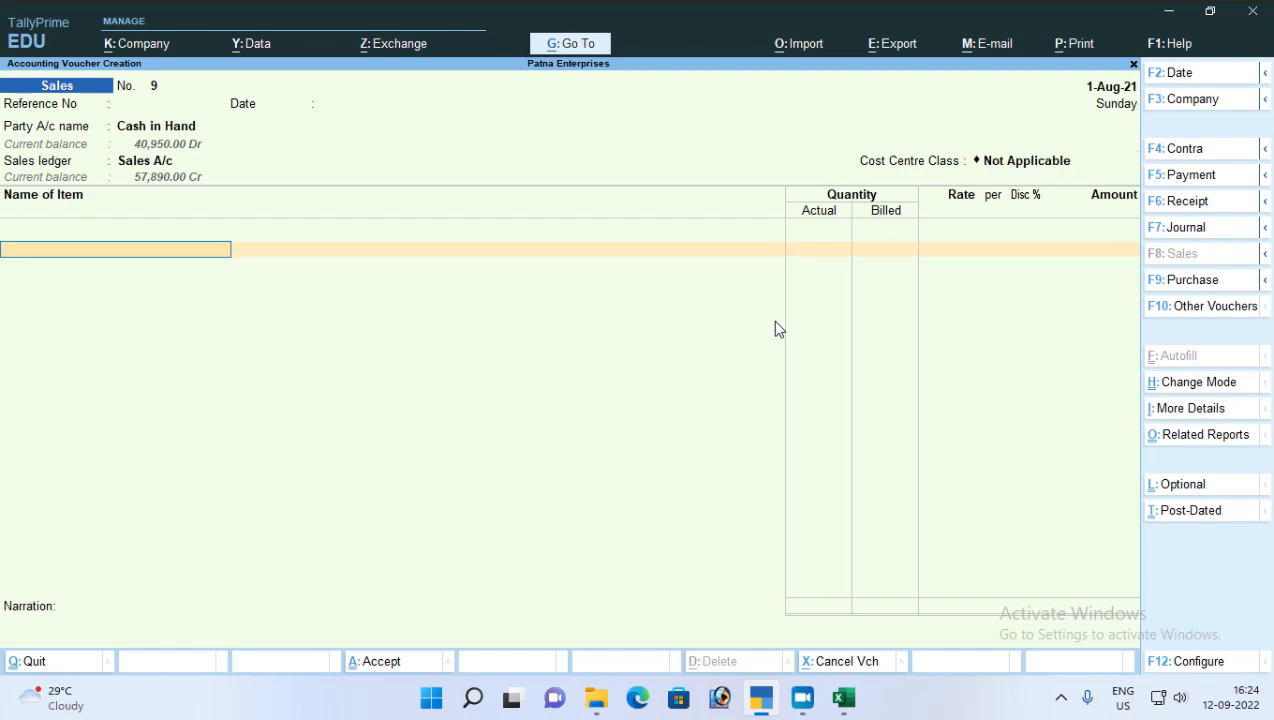
Step: Add Clinic Plus to the voucher, allocating 5 bottles from the Patna City location without a tracking or order number
text(Cli)
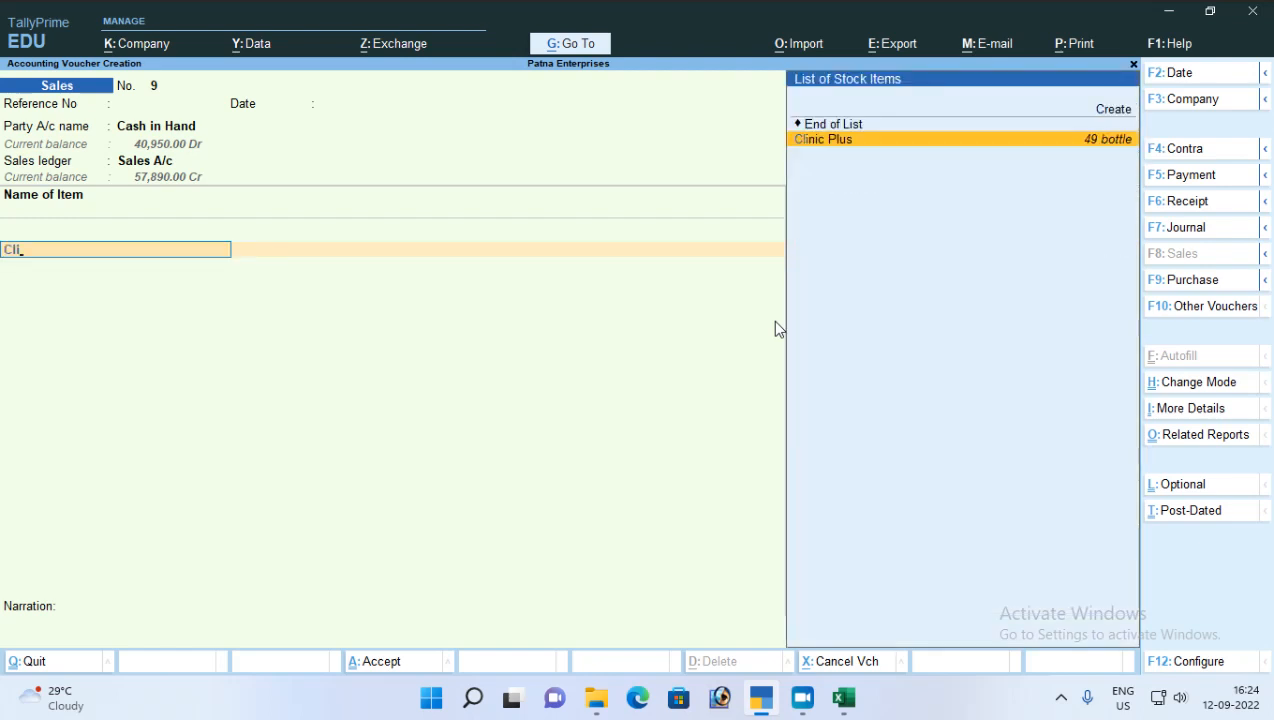
key(Return)
key(Return)
key(Return)
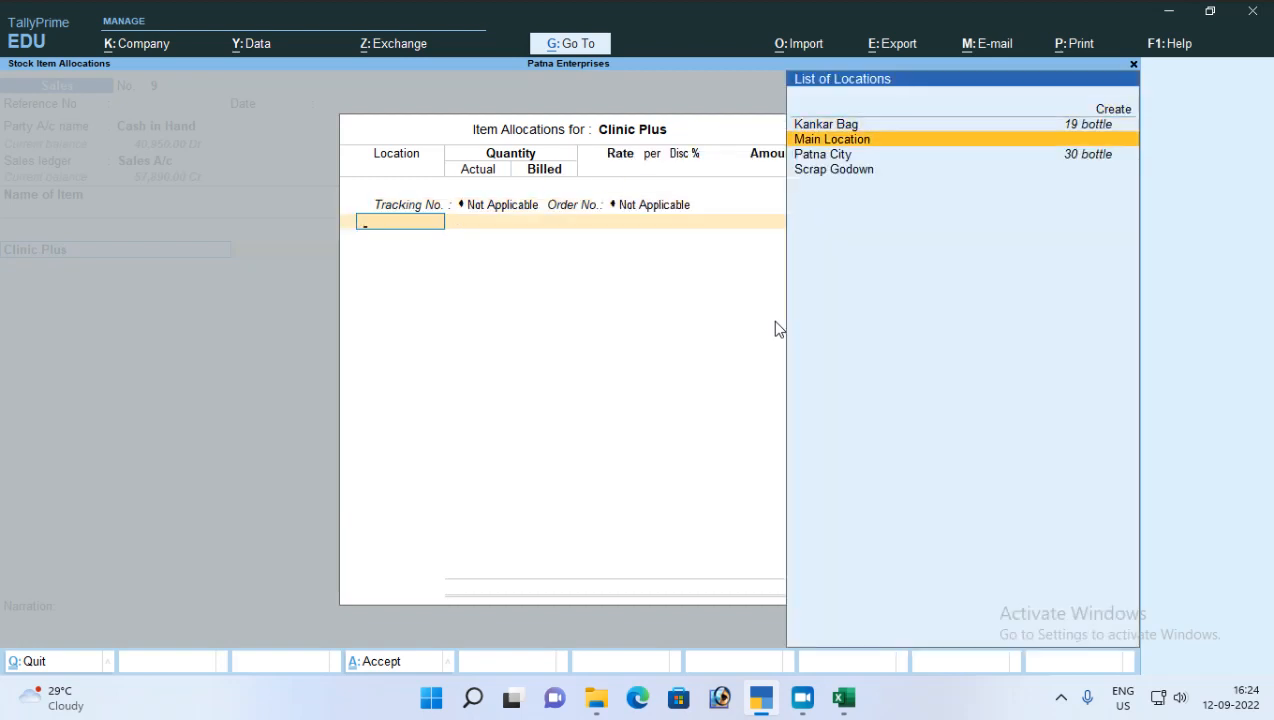
key(Down)
key(Return)
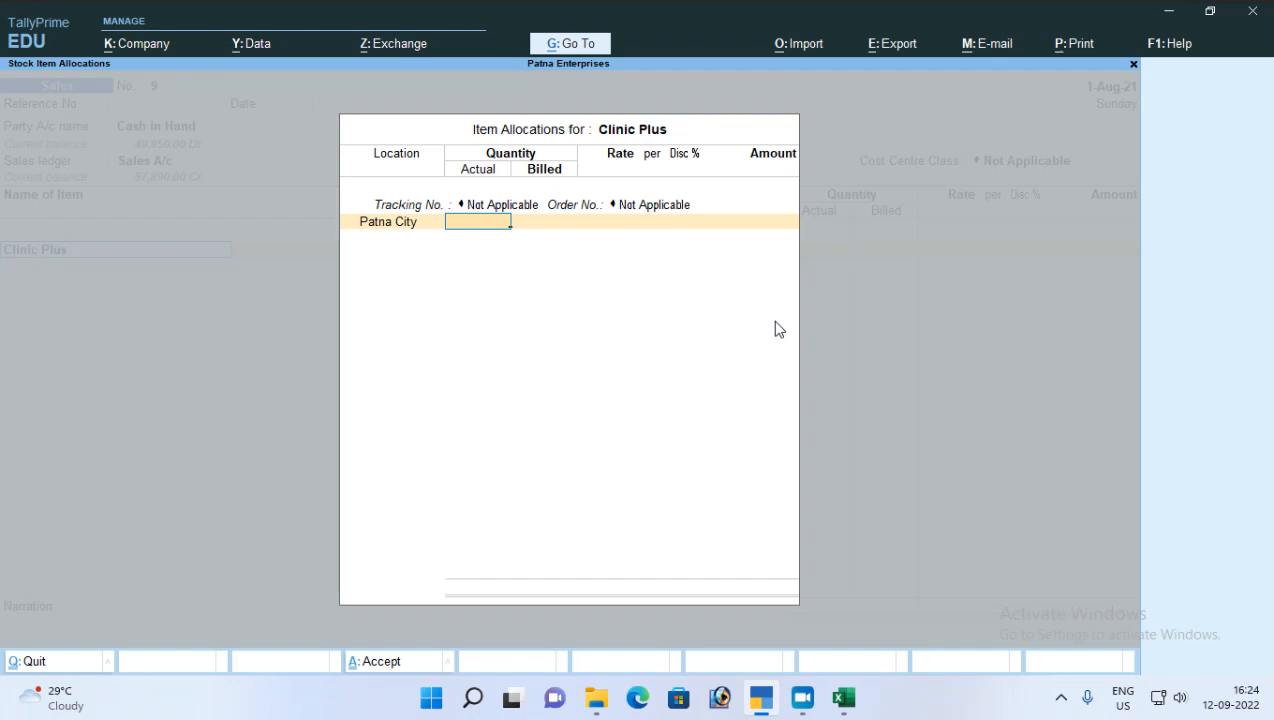
text(5)
key(Return)
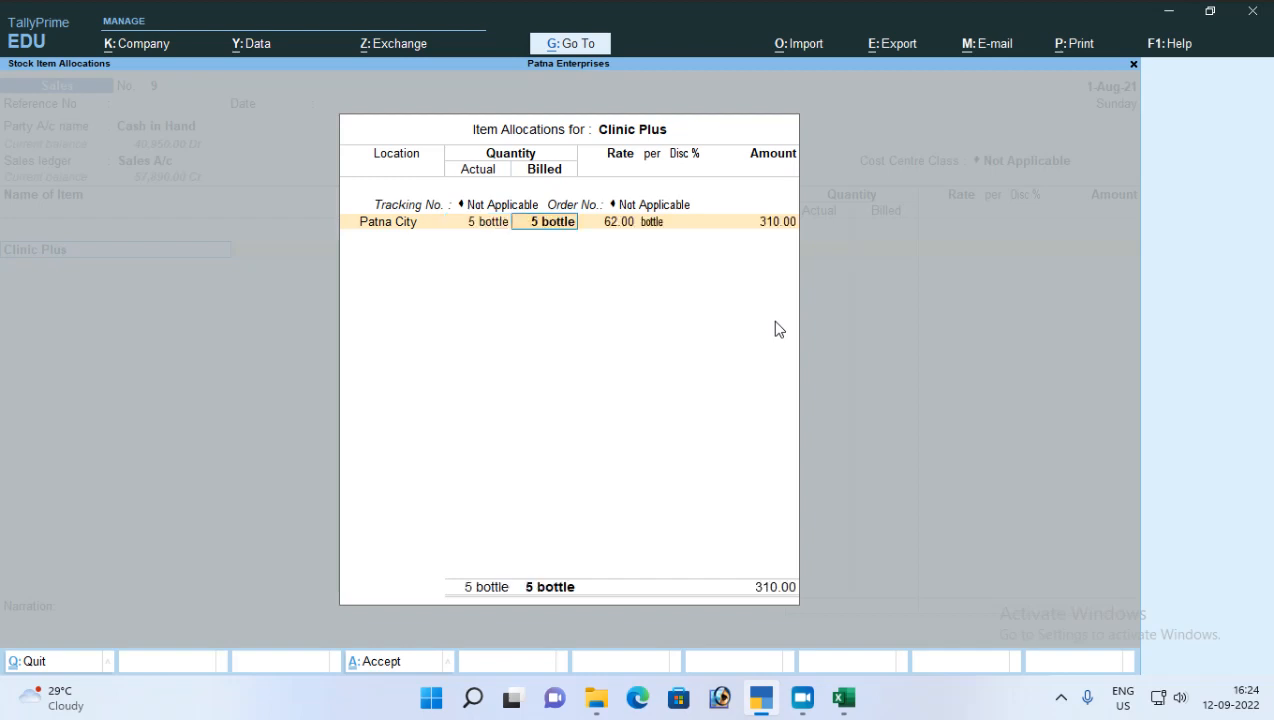
Step: Leave the Clinic Plus allocation and change the voucher date to 2-Sep-21
key(BackSpace)
key(Escape)
key(y)
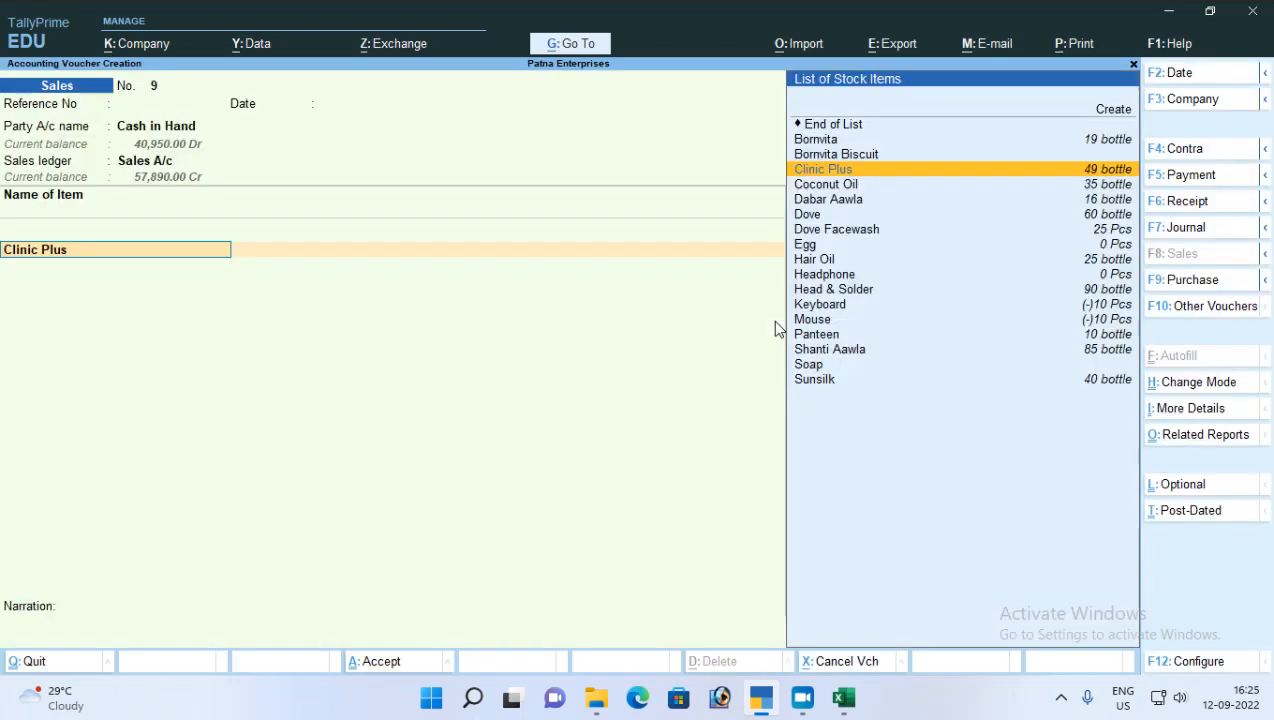
key(F2)
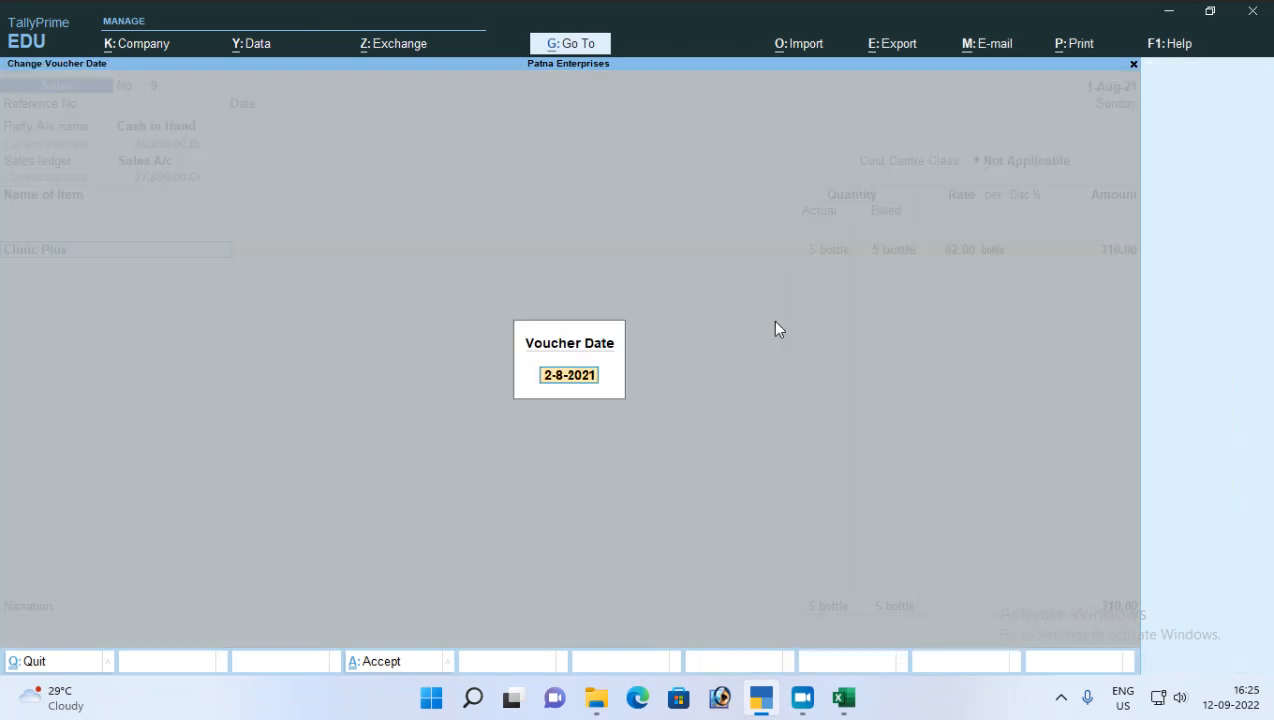
key(BackSpace)
text(2-8)
key(Return)
Step: Reopen the Clinic Plus allocation to check the rate for the new date, and quit the sales voucher without saving
key(Return)
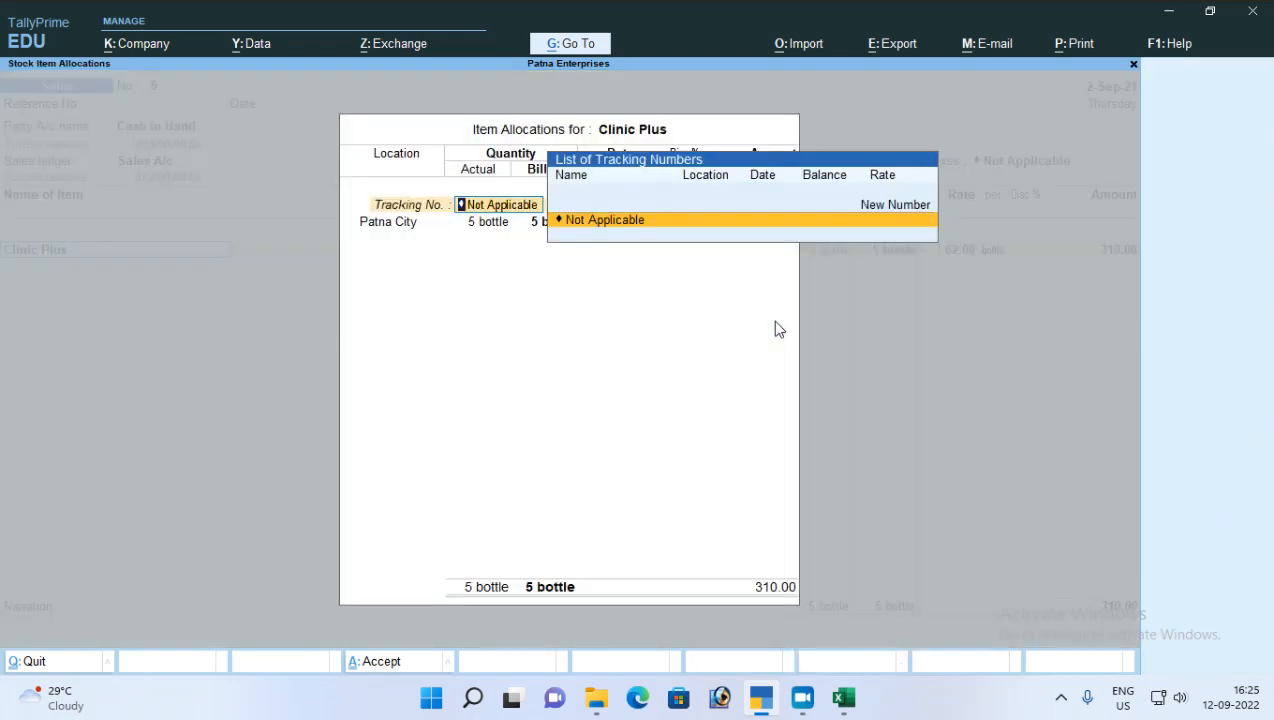
key(Return)
key(Return)
key(Return)
key(Return)
key(Escape)
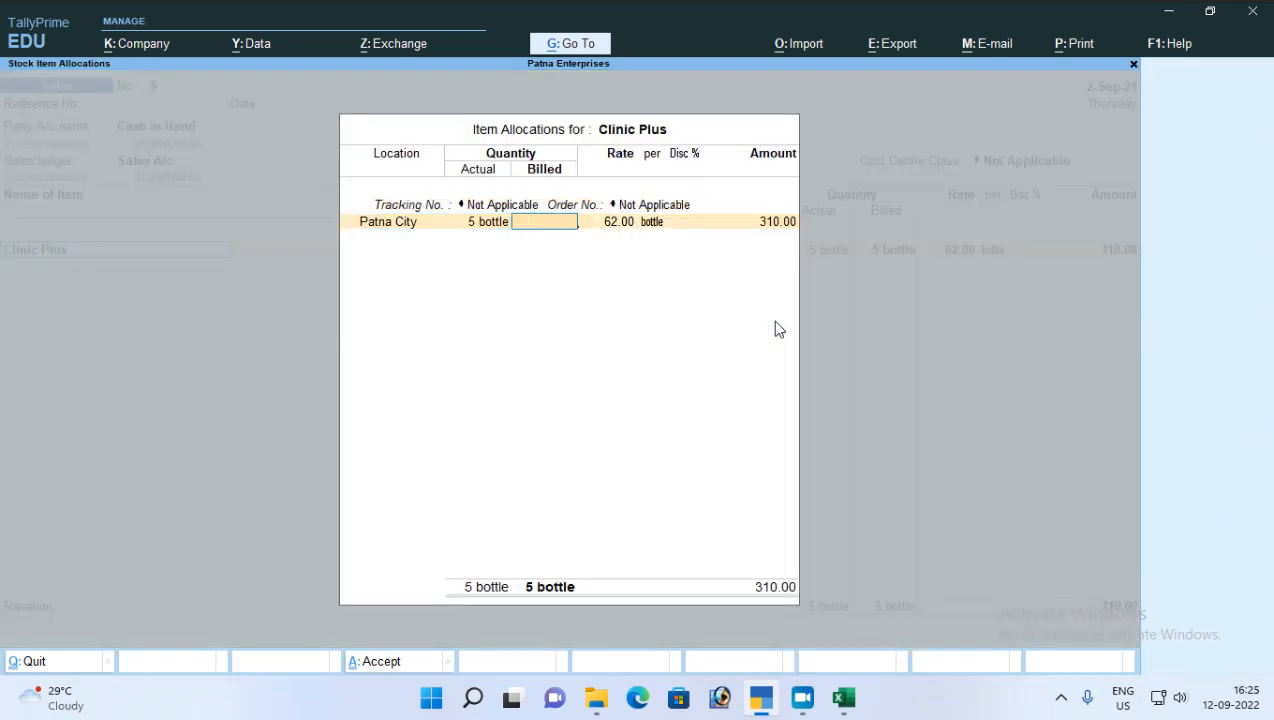
key(Escape)
key(Return)
key(Escape)
key(Escape)
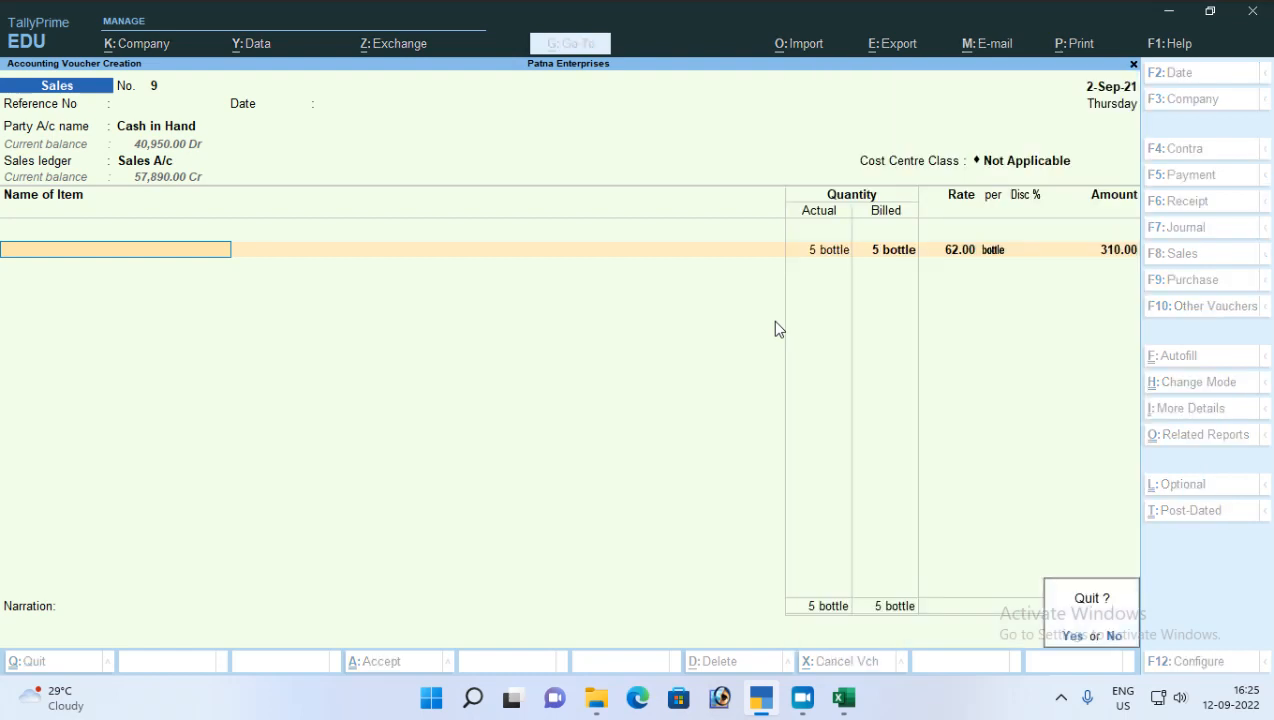
key(Return)
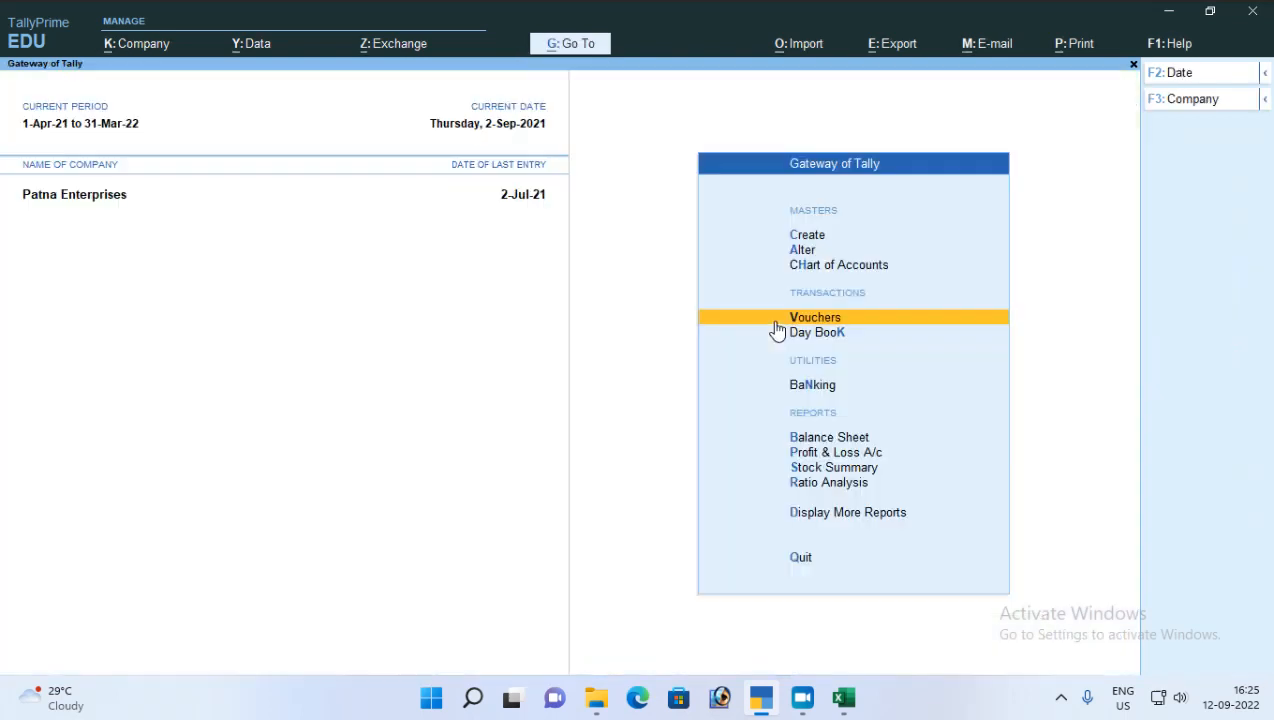
Step: Start a new sales voucher for the party Aman Traders with the Sales A/c ledger and cost centre class Not Applicable
key(Return)
key(Return)
key(Return)
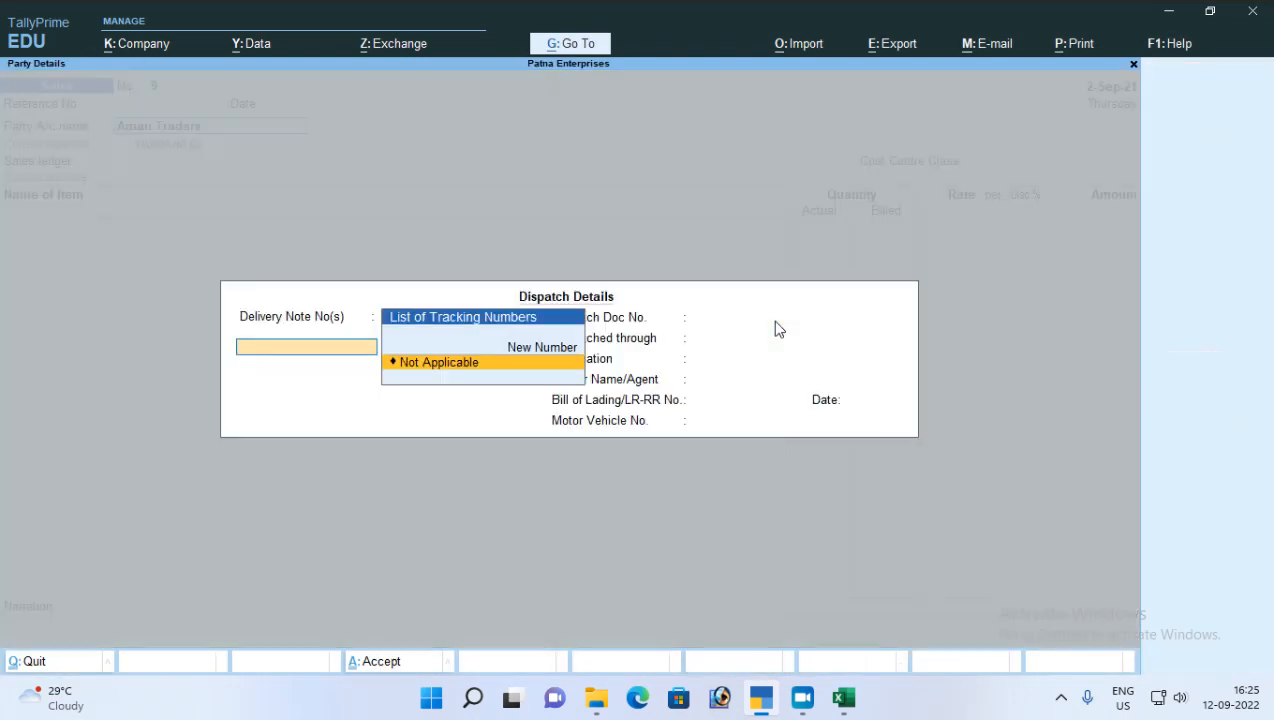
key(Return)
key(Return)
key(Return)
key(Return)
key(Return)
key(Return)
key(Return)
key(Return)
key(Return)
key(Return)
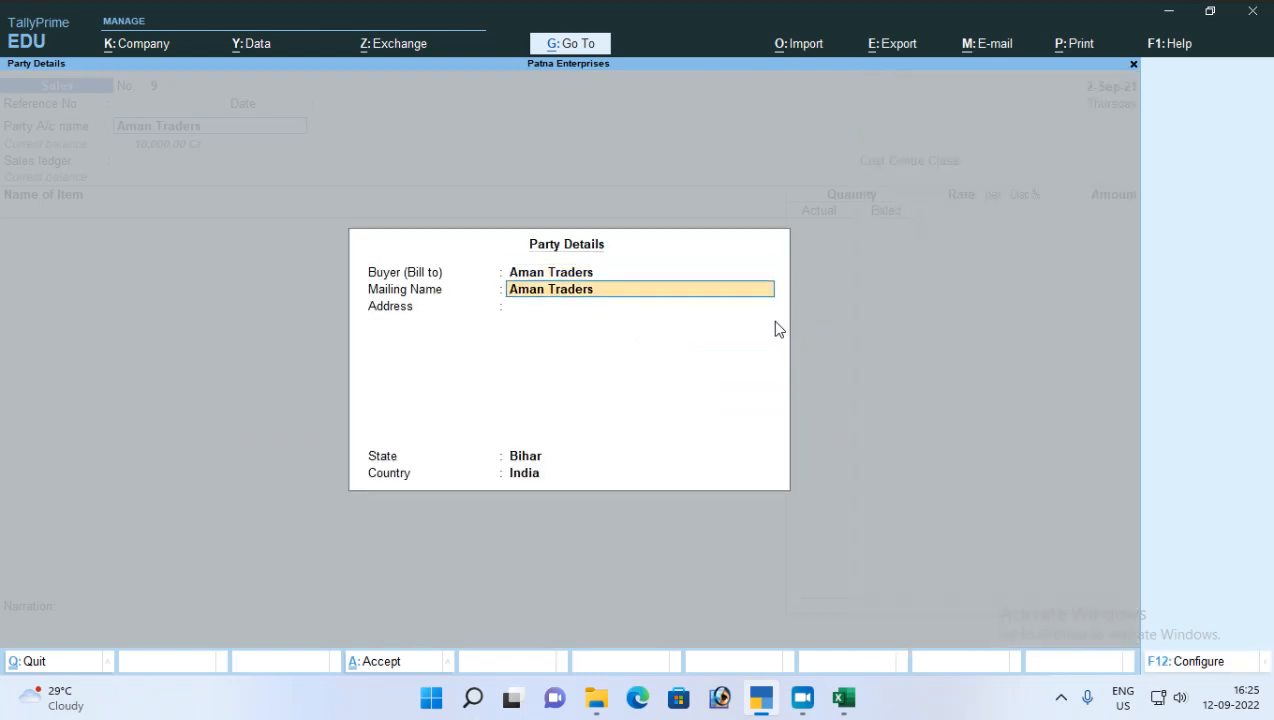
key(Return)
key(Return)
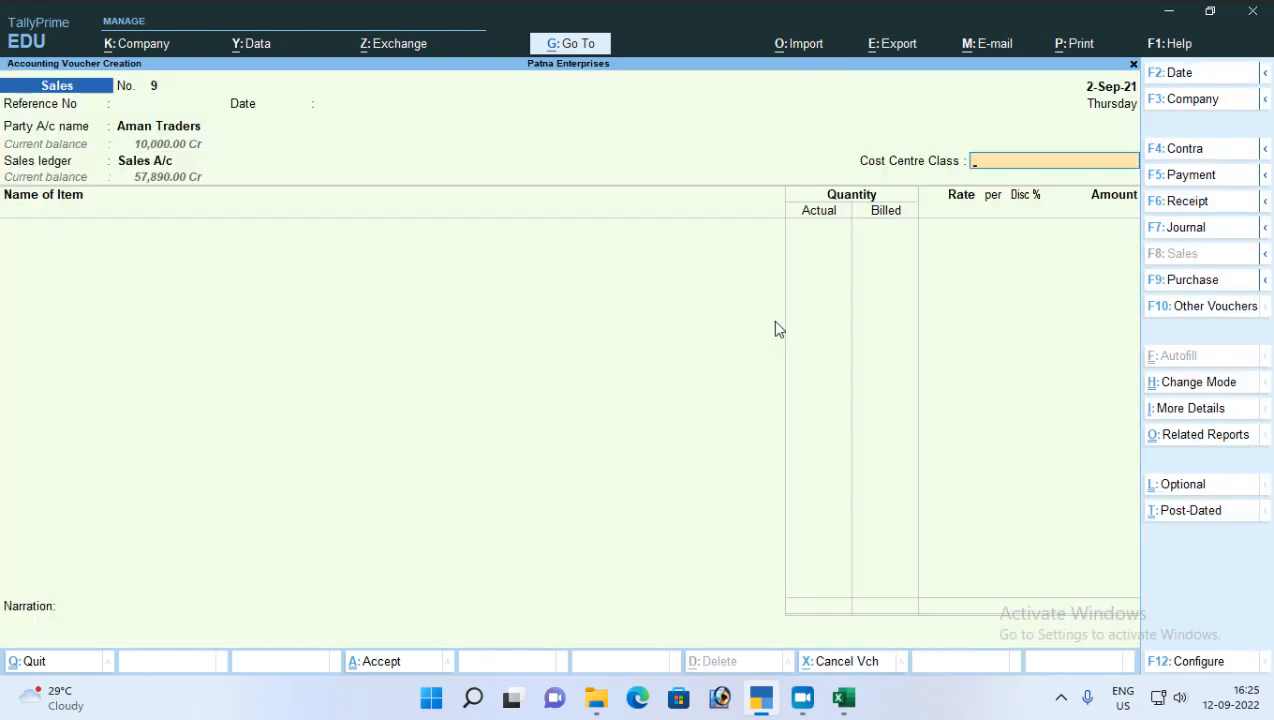
key(Return)
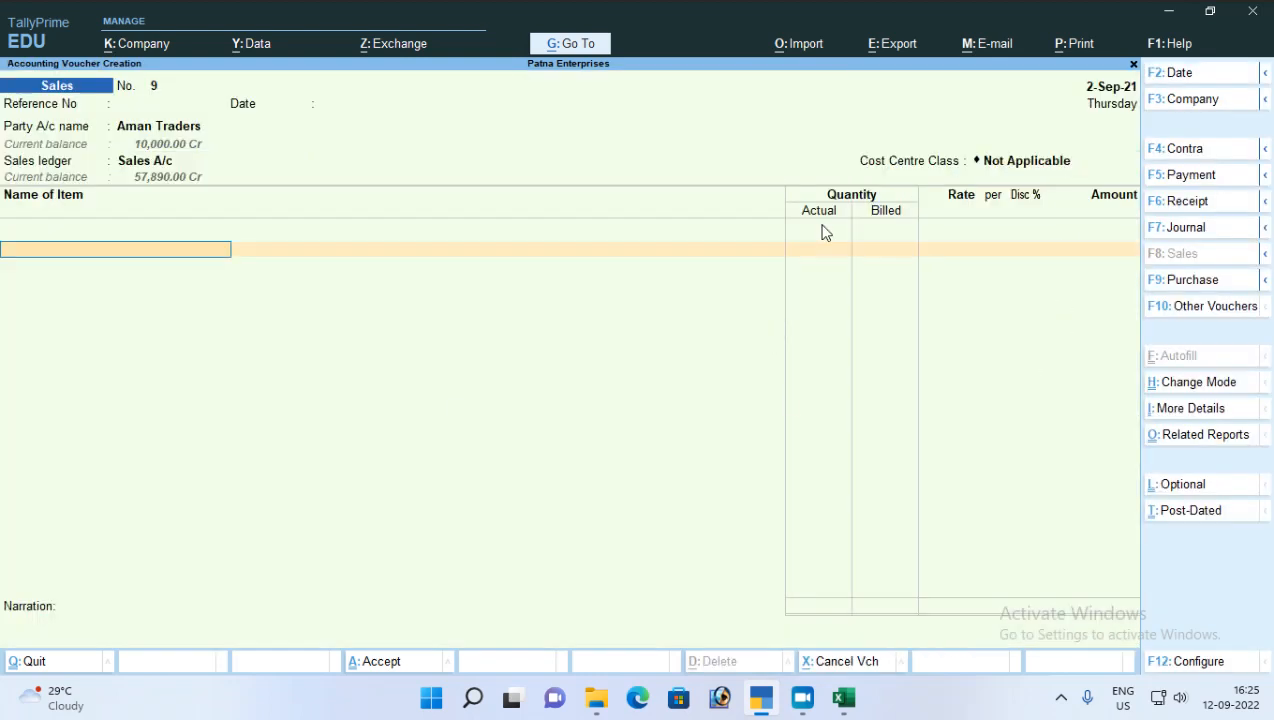
Step: Add Clinic Plus to the sales voucher with the tracking and order numbers set to Not Applicable
text(Cl)
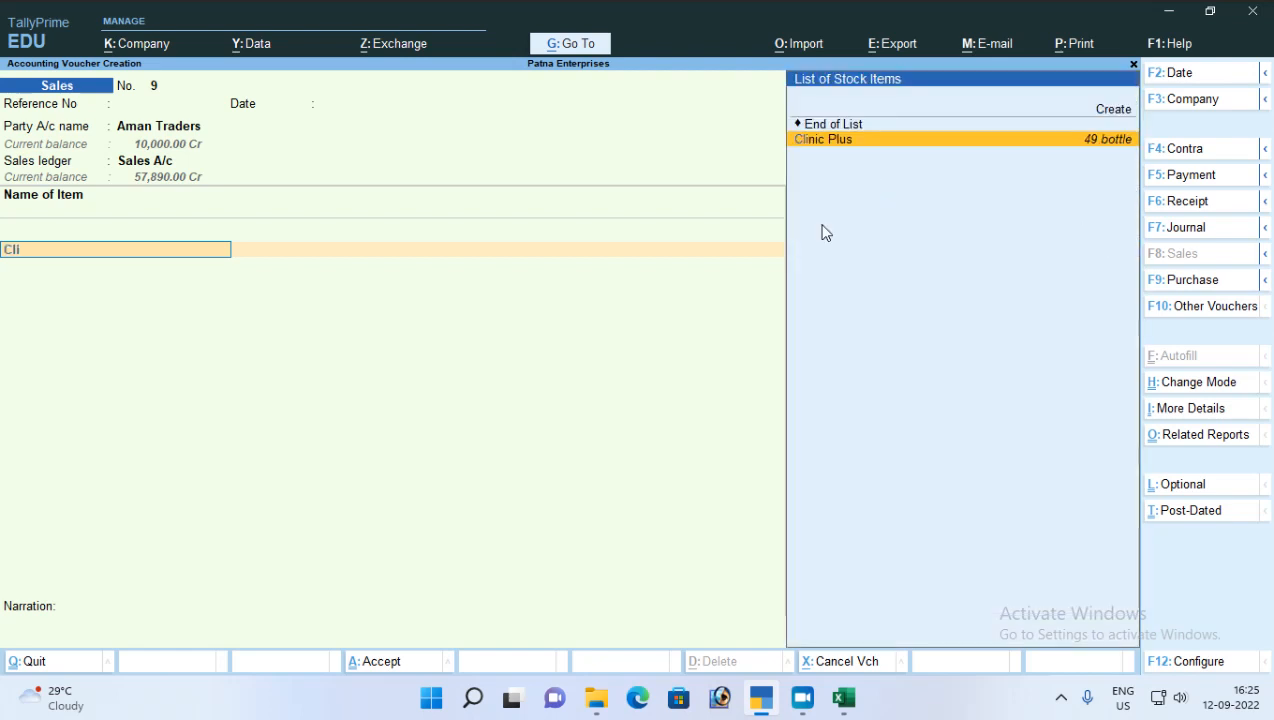
text(i)
key(Return)
key(Return)
key(Return)
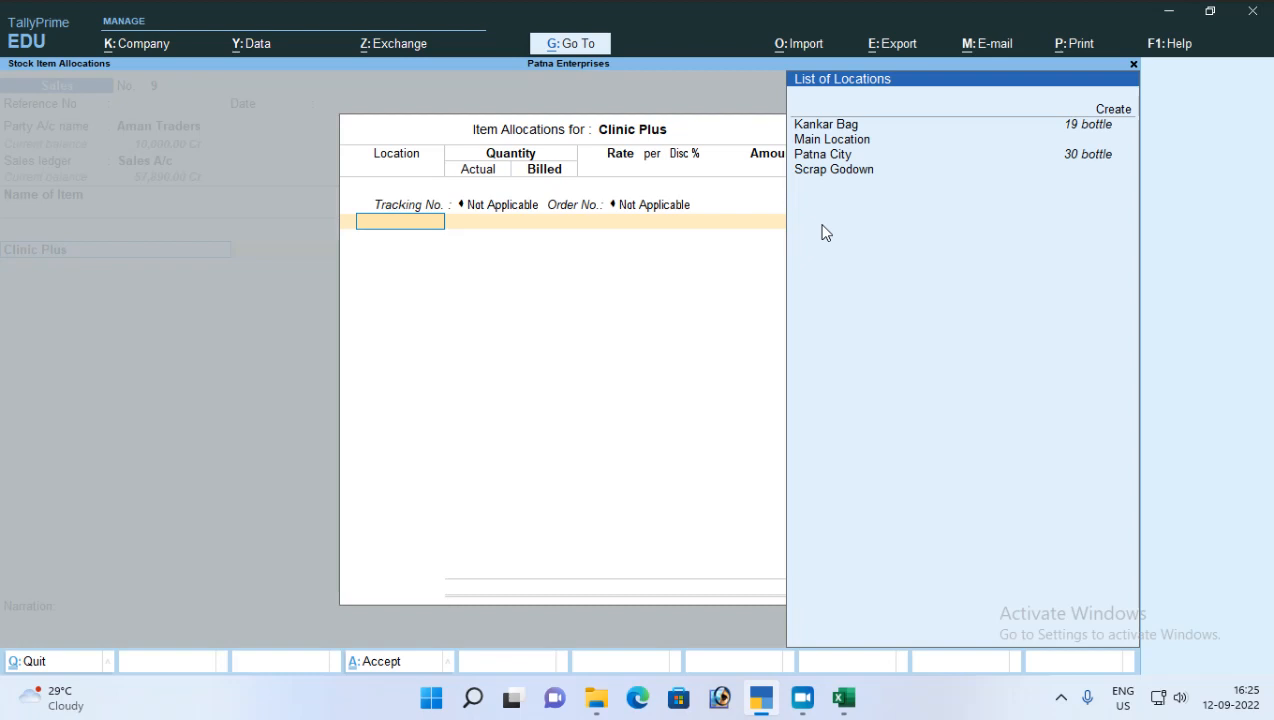
key(Up)
key(Up)
key(Up)
key(Up)
key(Up)
key(Return)
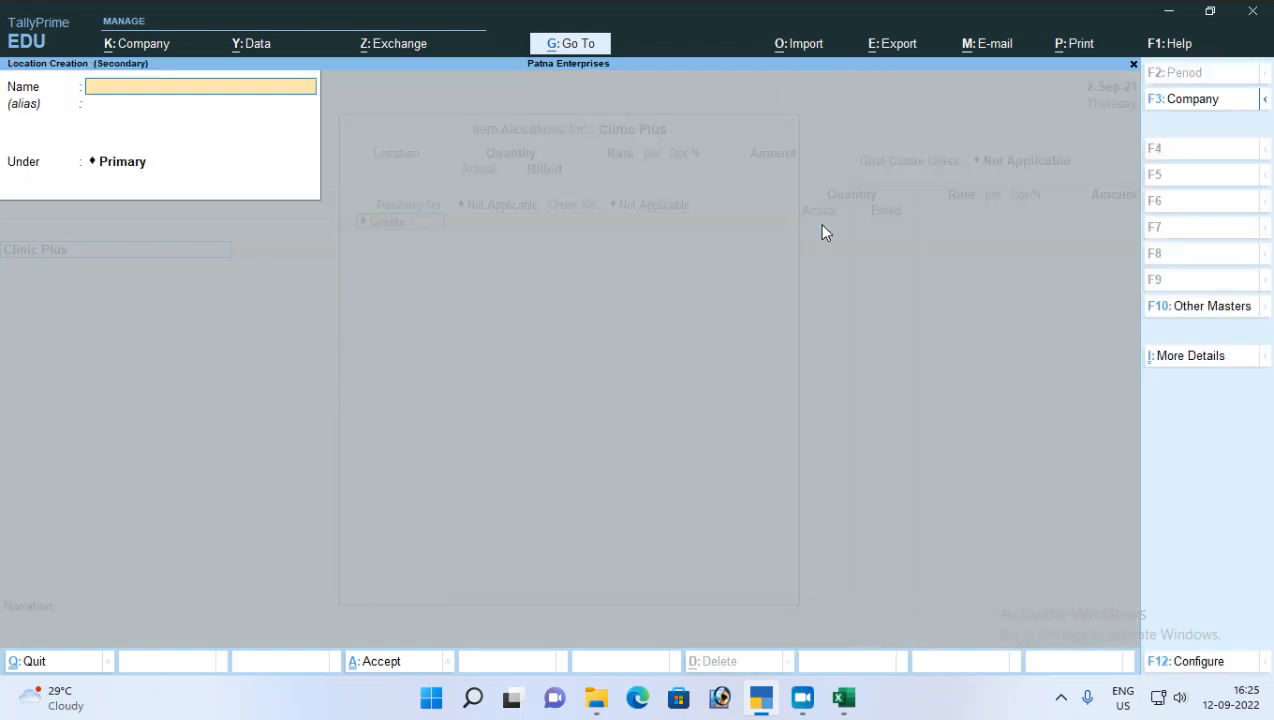
key(Escape)
Step: Allocate 2 bottles of Clinic Plus from the Kankar Bag location to check the rate applied on 2-Sep-21
key(Down)
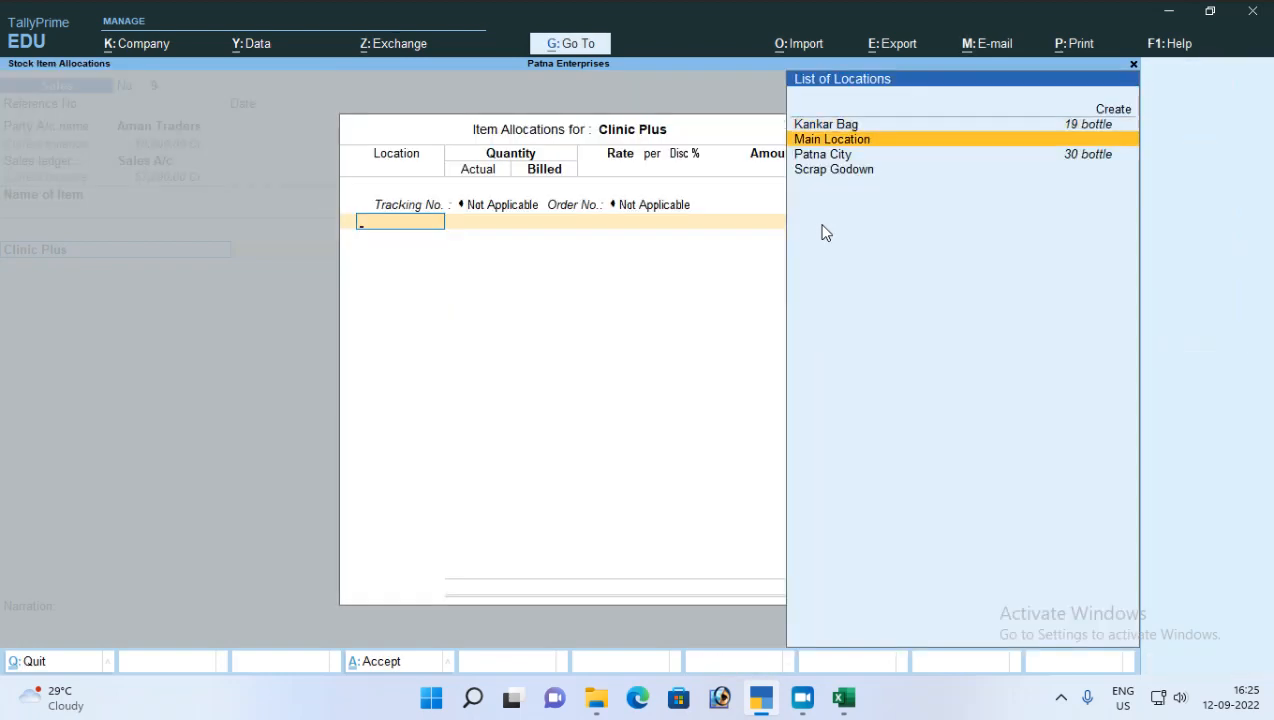
key(Up)
key(Return)
text(2)
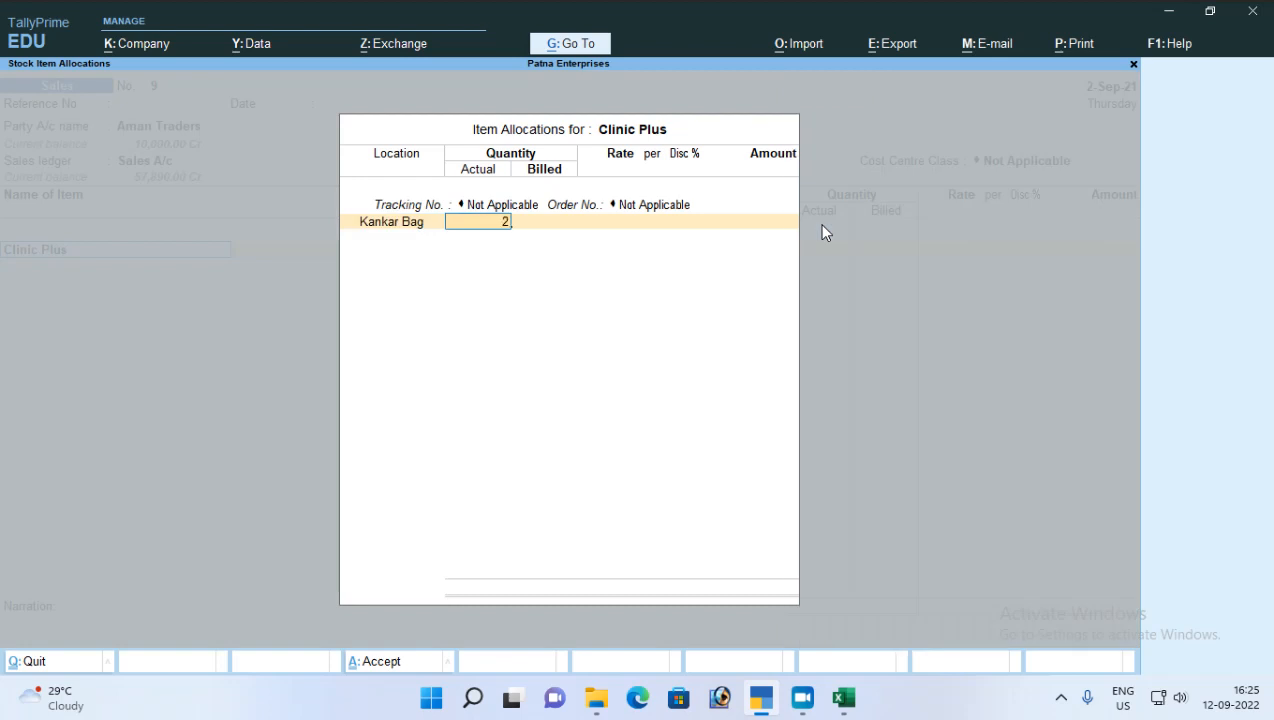
key(Return)
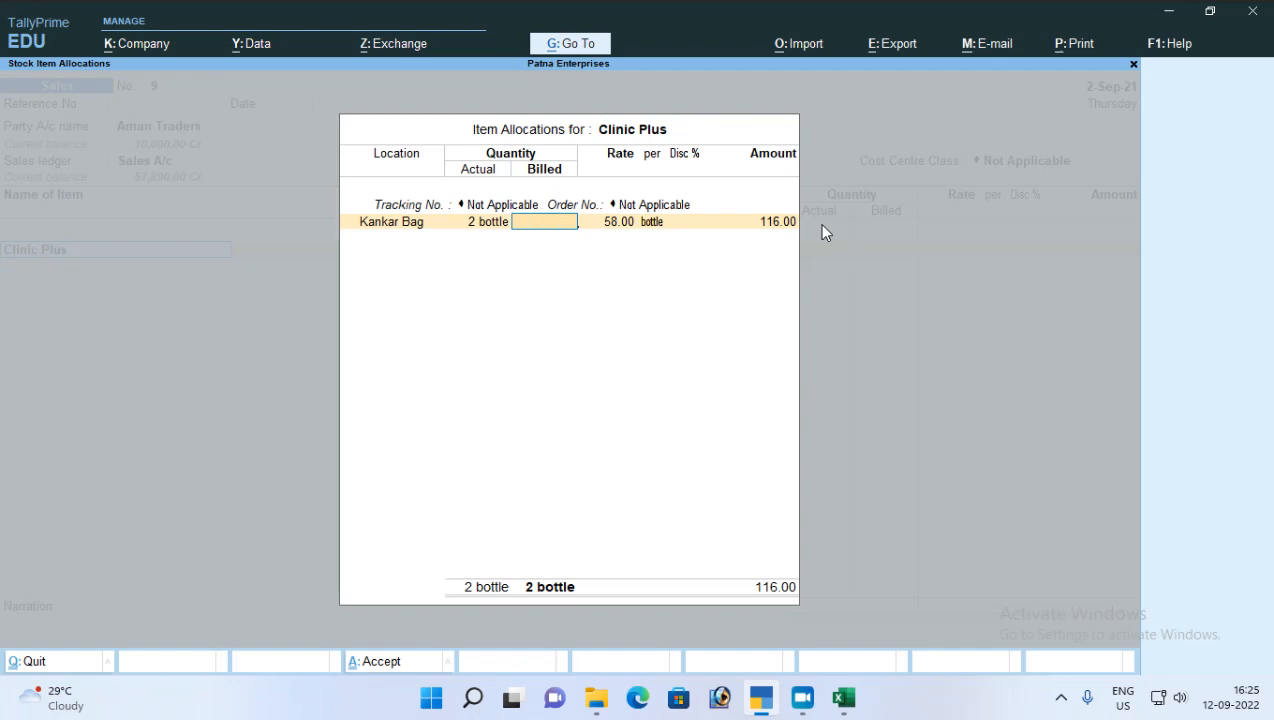
Step: Leave the Clinic Plus allocation and quit the Aman Traders sales voucher without saving
key(Escape)
key(y)
key(Escape)
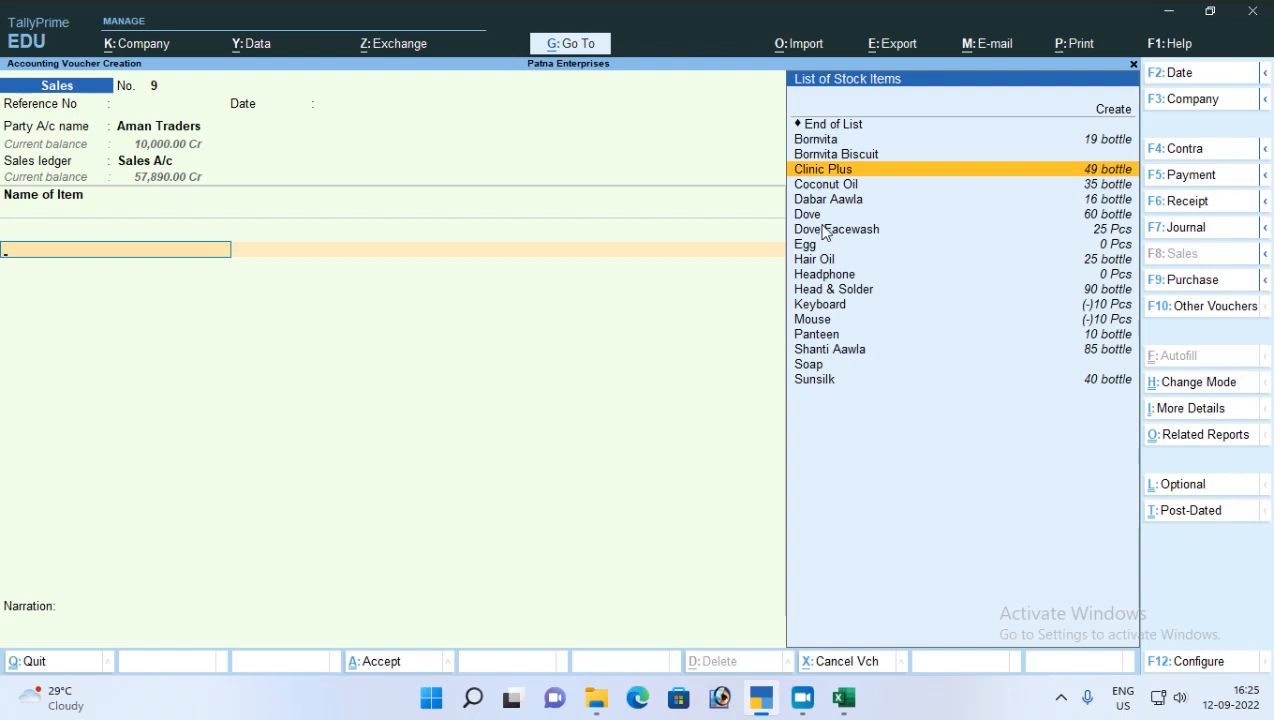
key(Escape)
key(y)
Step: Start a new sales voucher dated 2-Jan-22, leaving the reference number blank
key(Return)
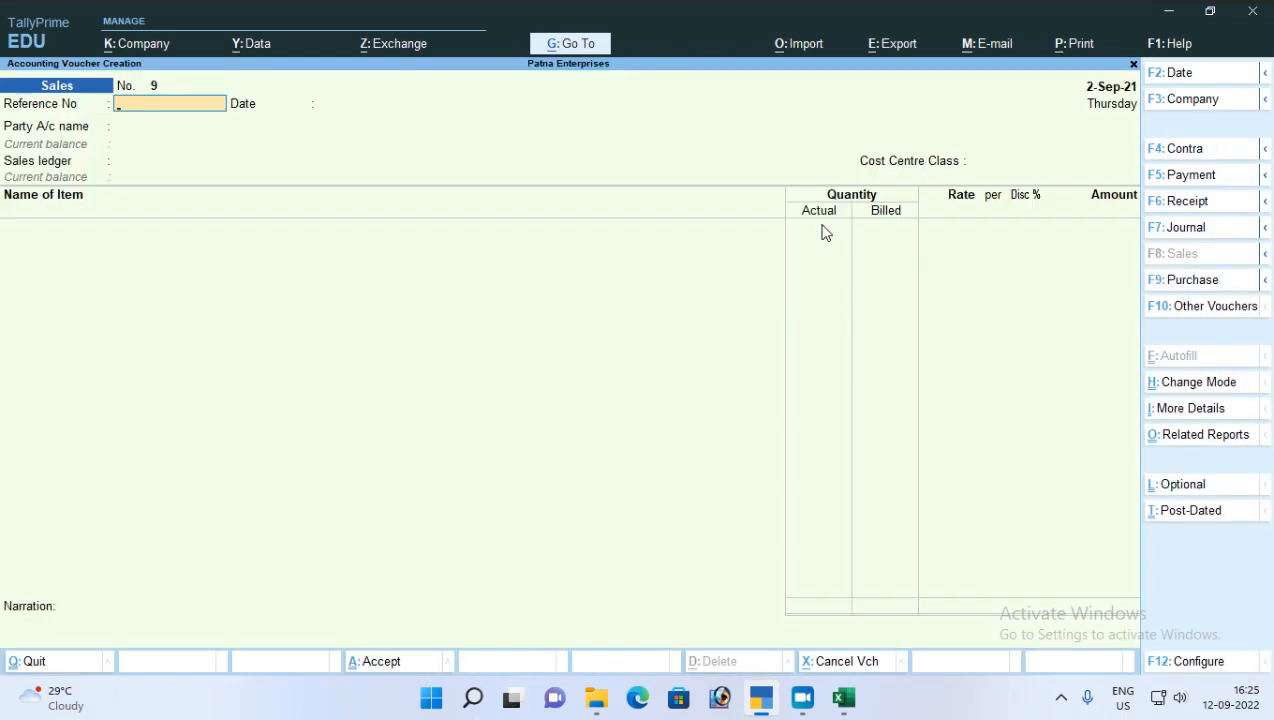
key(F2)
text(2-1)
key(Return)
key(Return)
Step: Select Cash in Hand as the party with delivery note Not Applicable and blank dispatch details, and accept the voucher
key(Return)
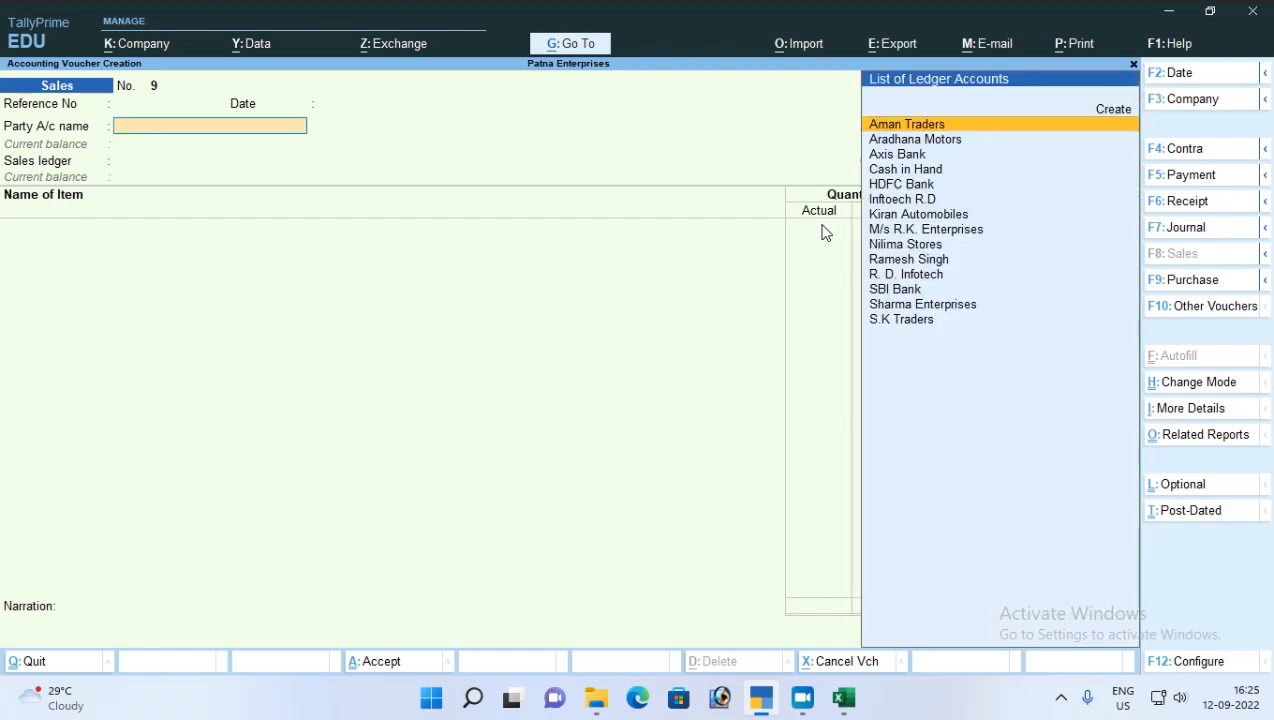
key(Down)
key(Down)
key(Down)
key(Return)
key(Return)
key(Return)
key(Return)
key(Return)
key(Return)
key(Return)
key(Return)
key(Return)
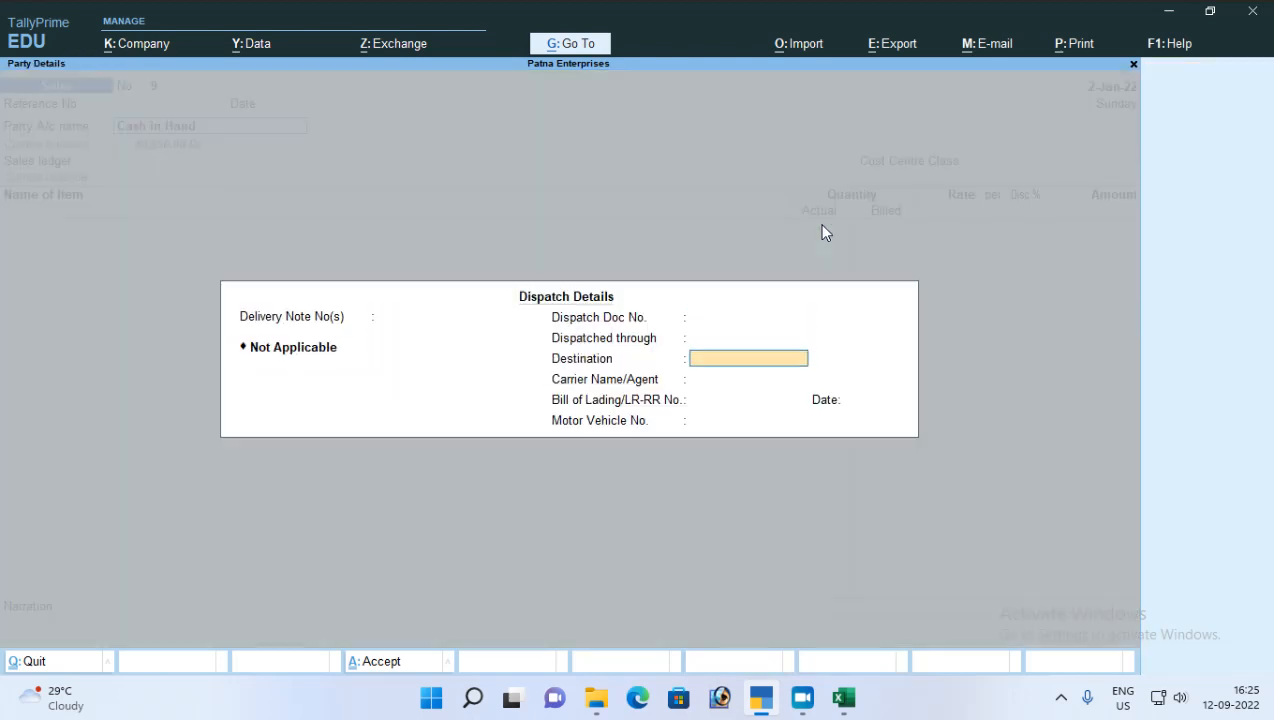
key(Return)
key(Return)
key(Return)
key(Return)
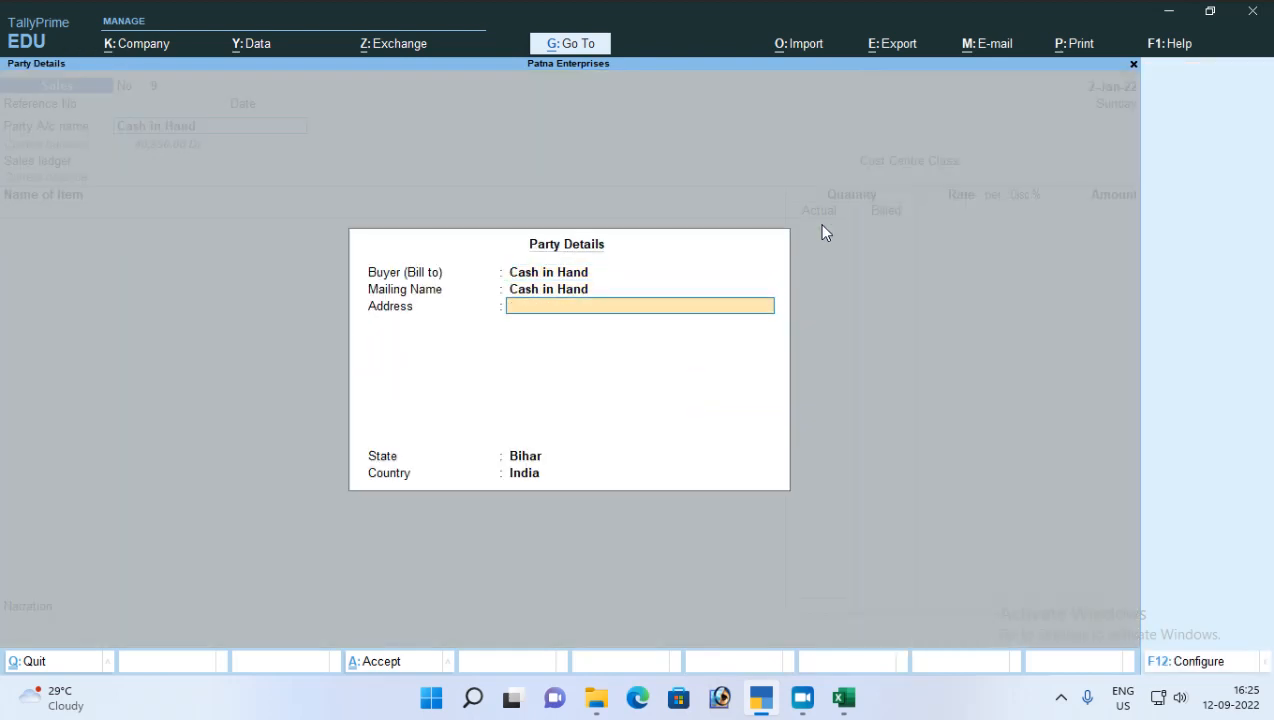
key(ctrl+a)
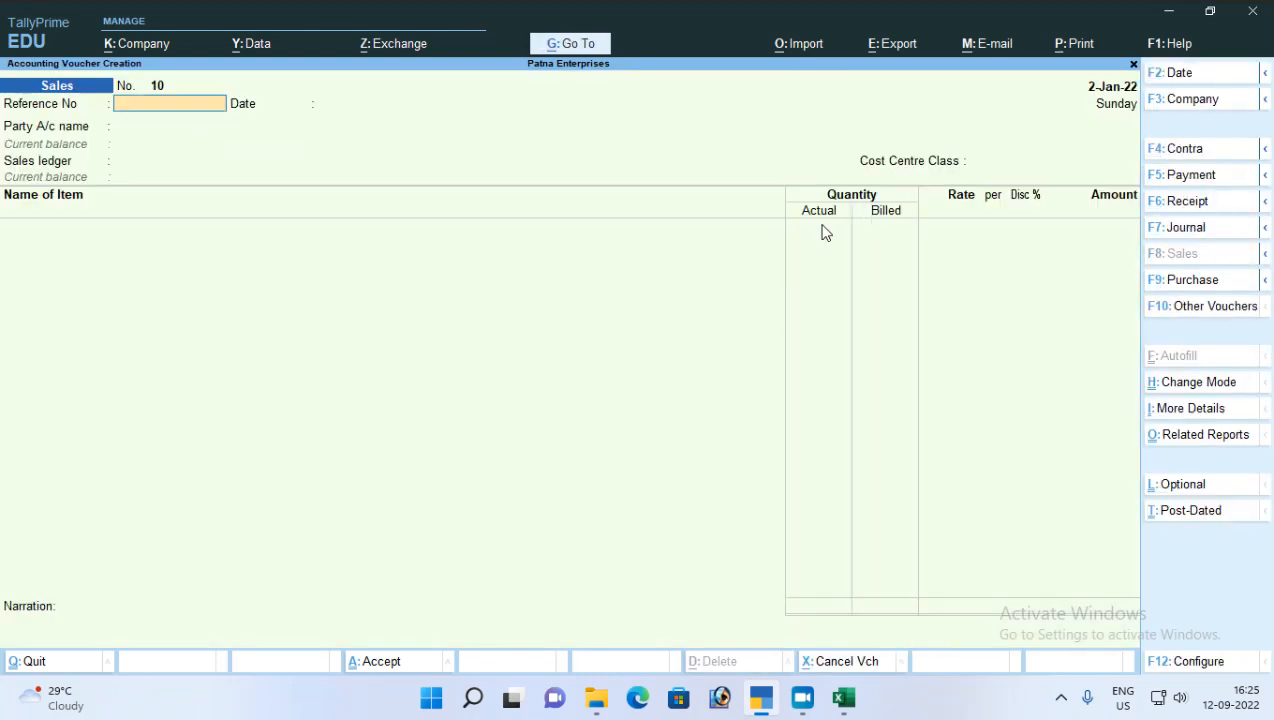
Step: Set the party of the next sales voucher to Cash in Hand, with delivery note Not Applicable
key(Return)
key(Return)
key(Return)
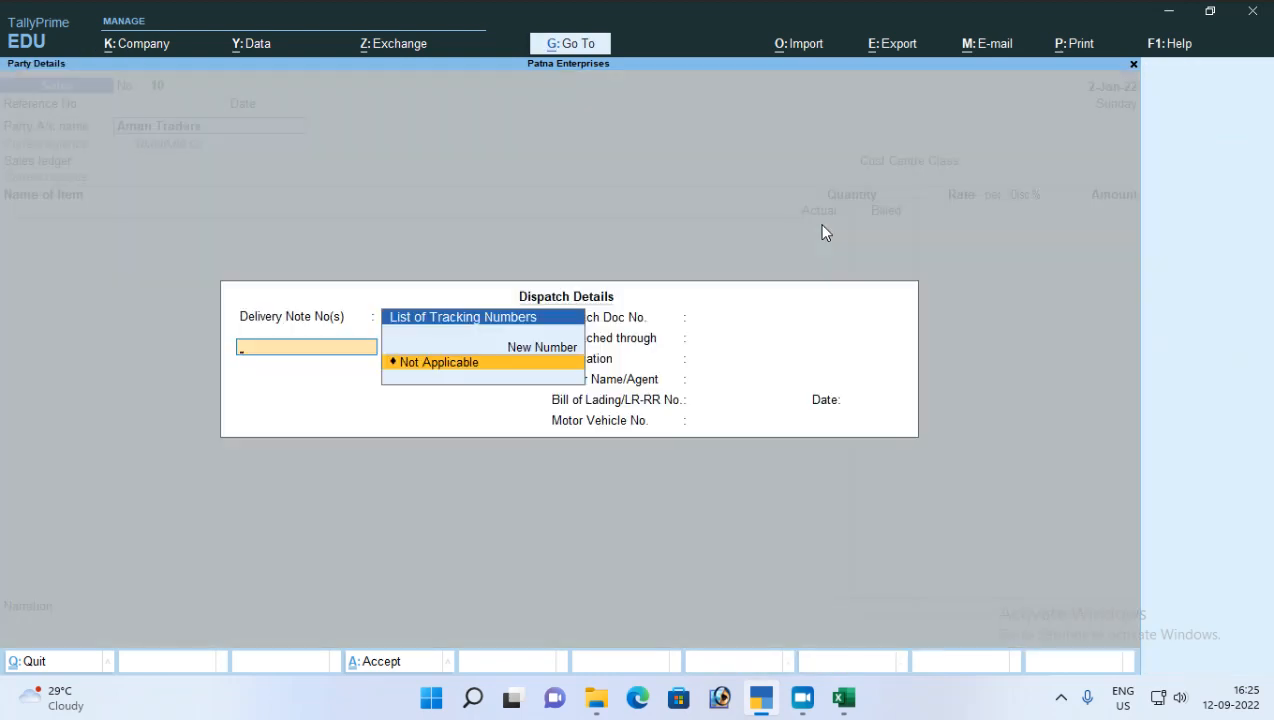
key(Escape)
key(Down)
key(Down)
key(Down)
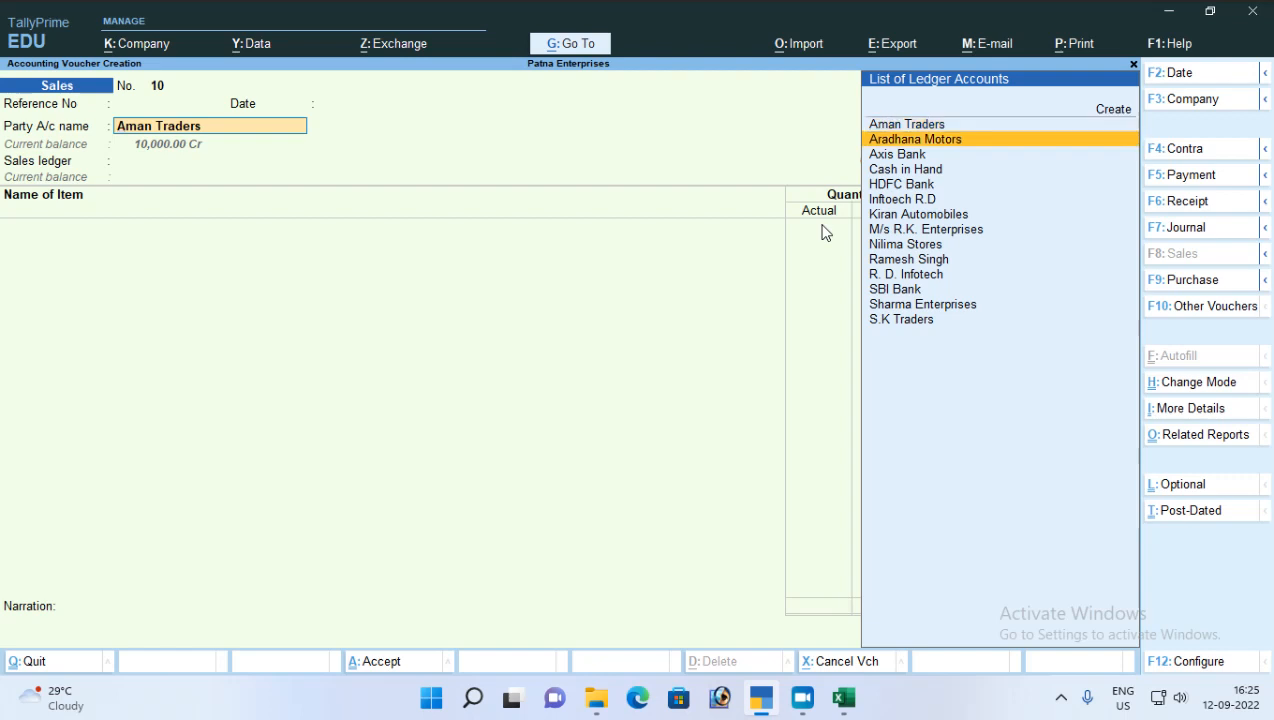
key(Return)
Step: Choose Cash in Hand as the buyer and accept the party details
key(Return)
key(Return)
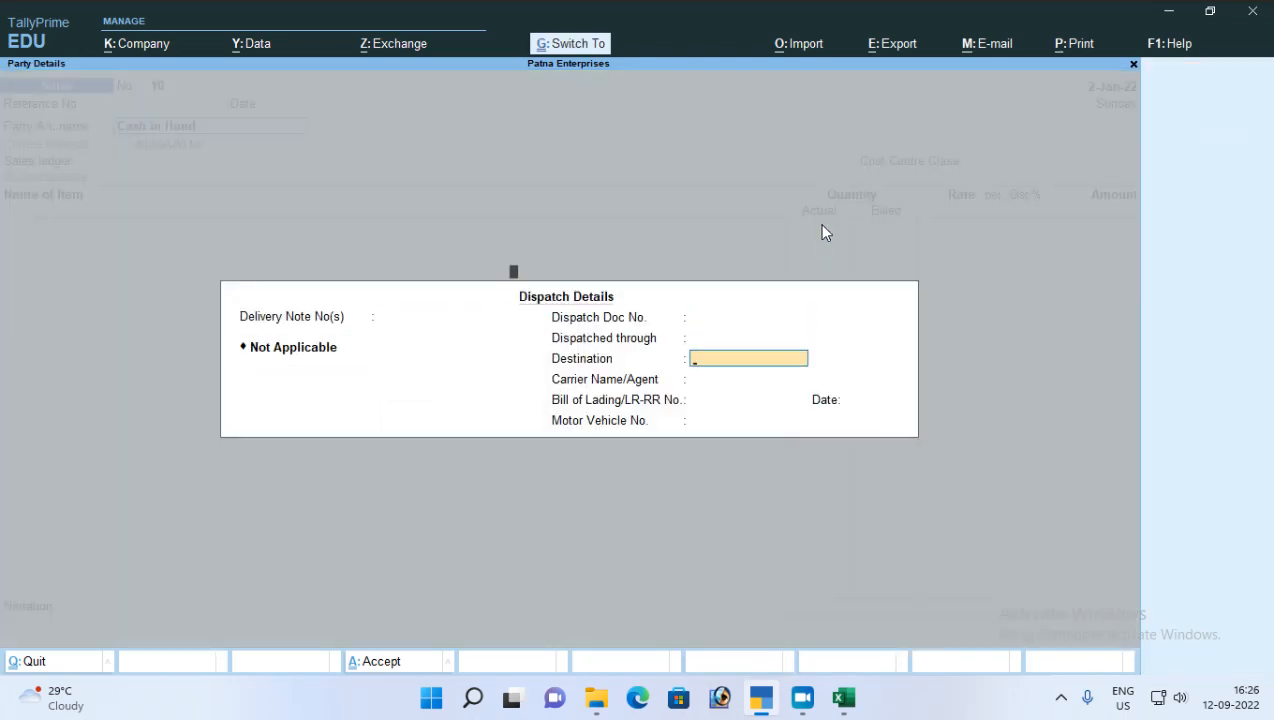
key(ctrl+a)
text(A)
key(Return)
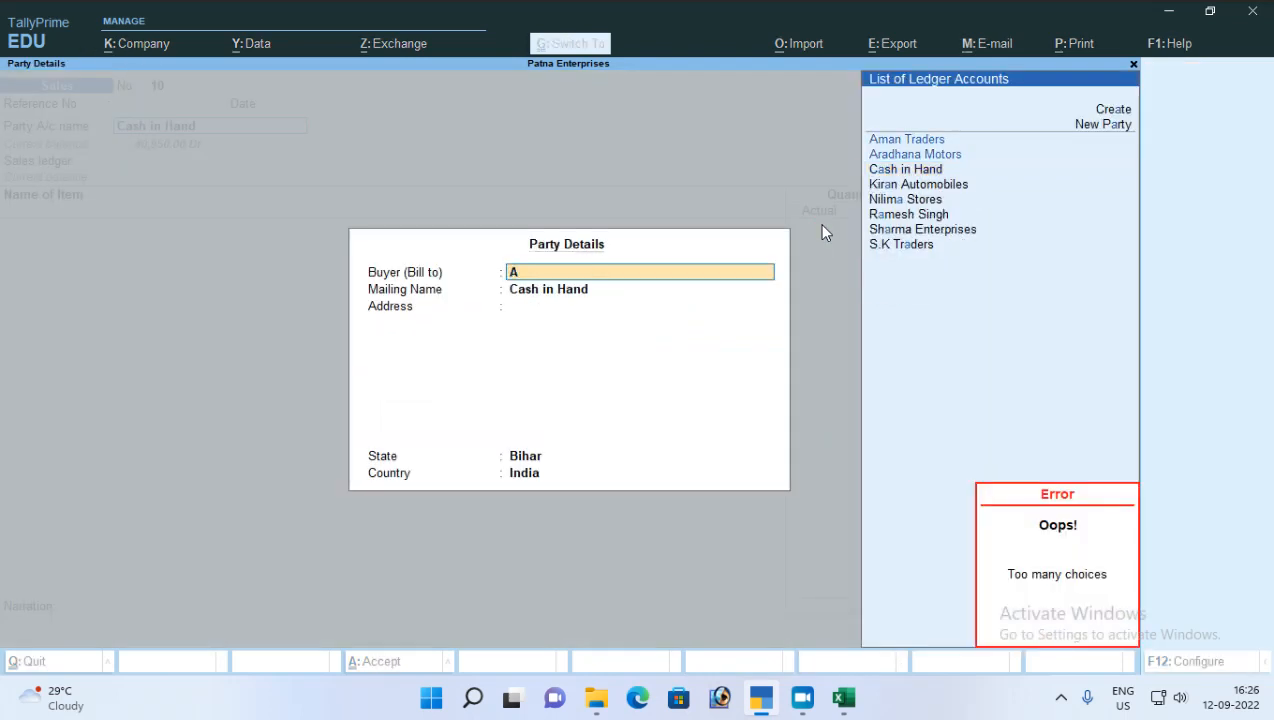
key(Down)
key(Down)
key(Down)
key(Return)
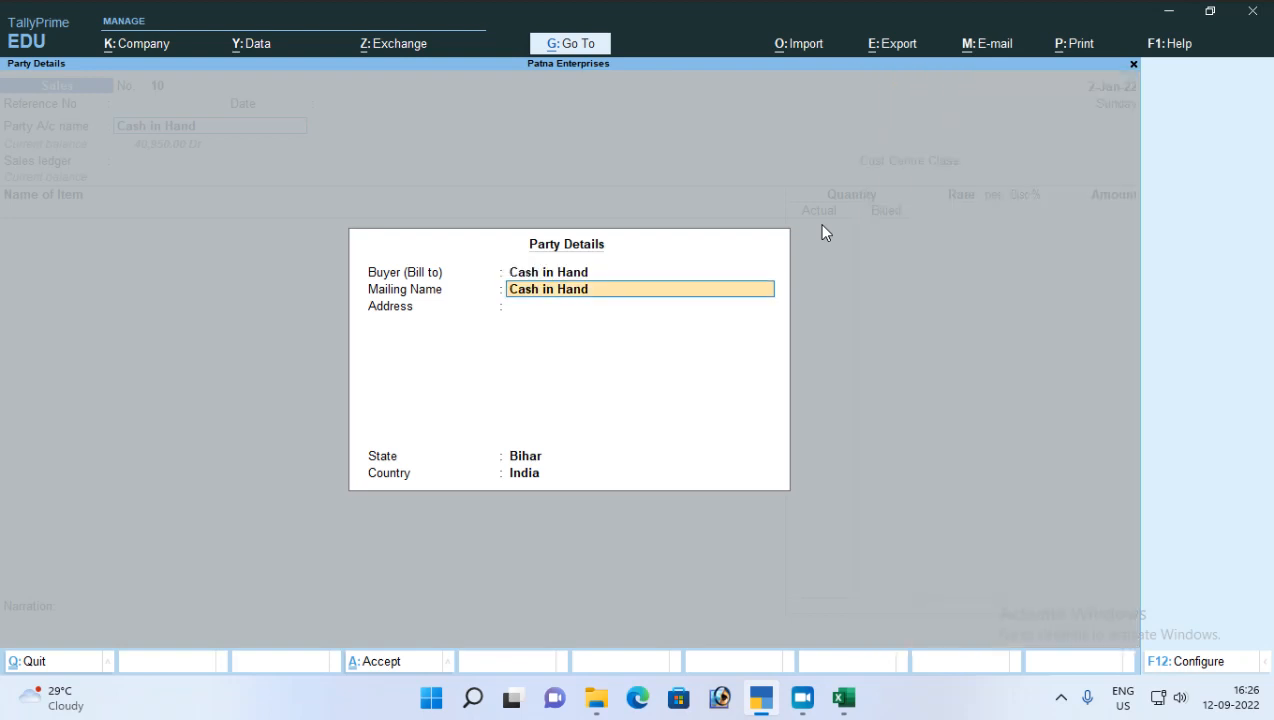
key(ctrl+a)
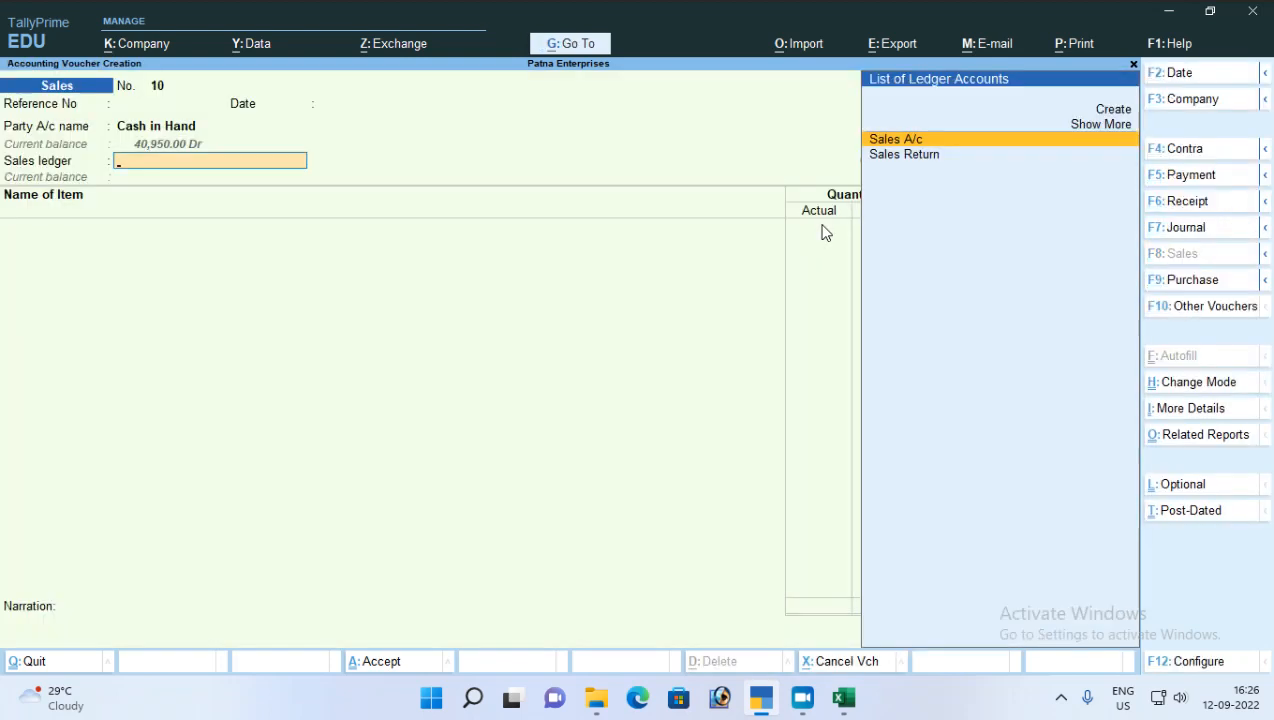
Step: Select the Sales A/c ledger and add Clinic Plus with the tracking and order numbers Not Applicable
key(Return)
text(Cl)
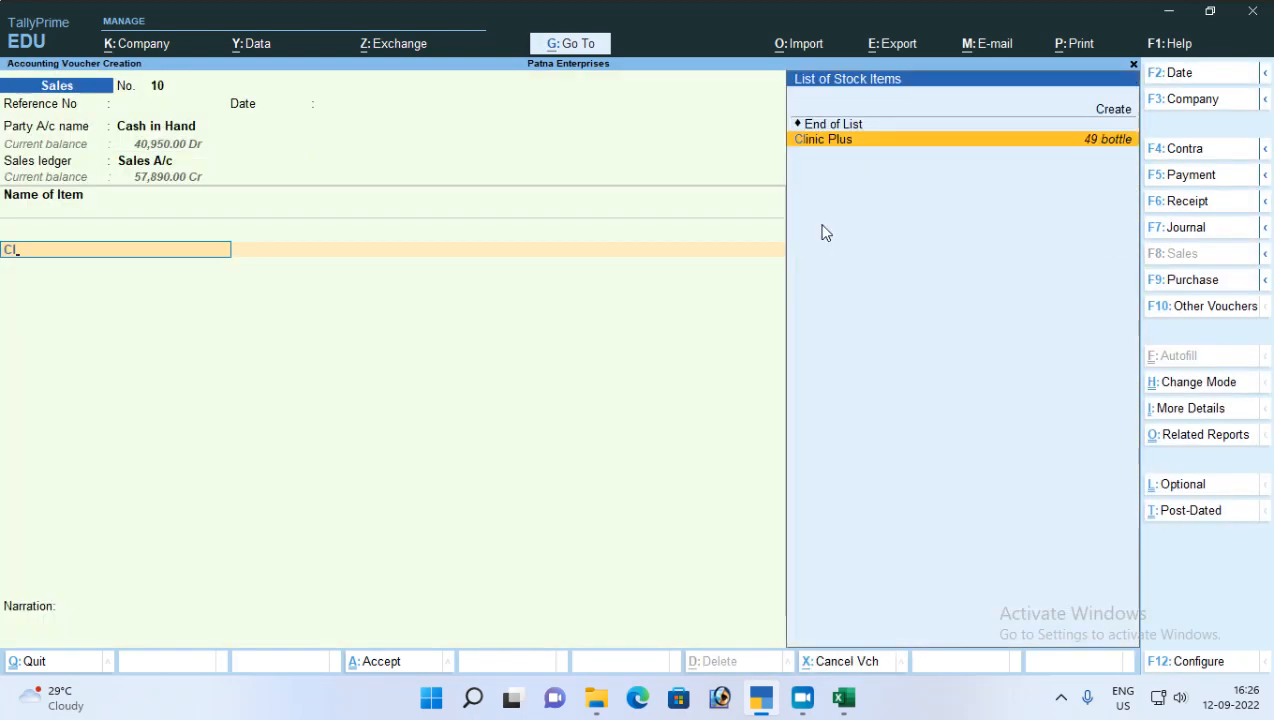
key(Return)
key(Return)
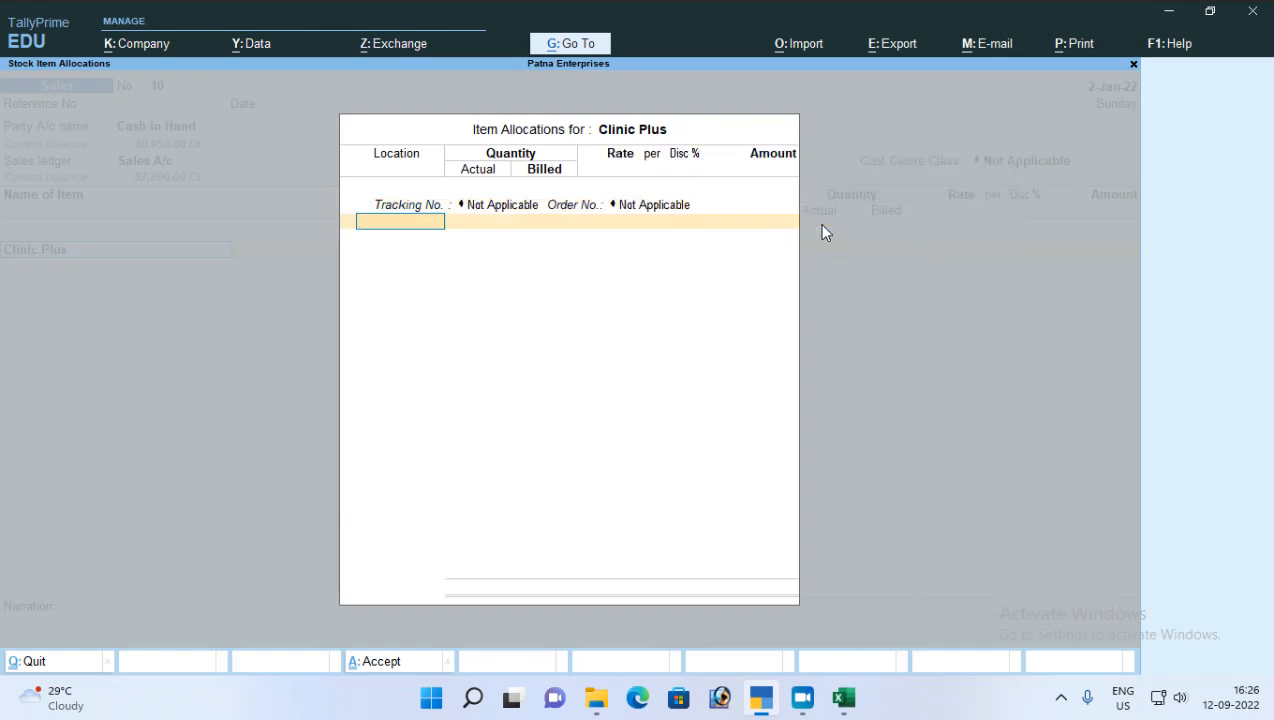
Step: Allocate 2 bottles of Clinic Plus from the Patna City location to check the rate applied on 2-Jan-22
text(P)
key(Return)
text(2)
key(Return)
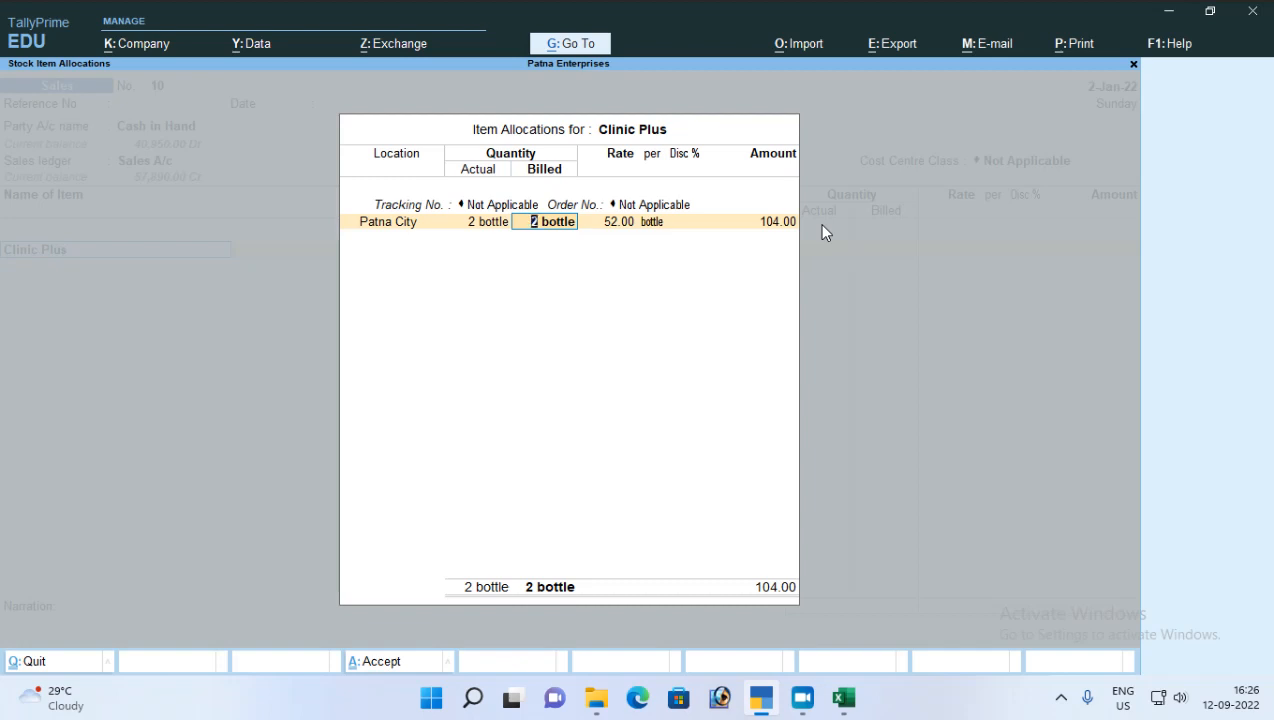
Step: Leave the Clinic Plus allocation and quit the Cash in Hand voucher without saving
key(Escape)
key(y)
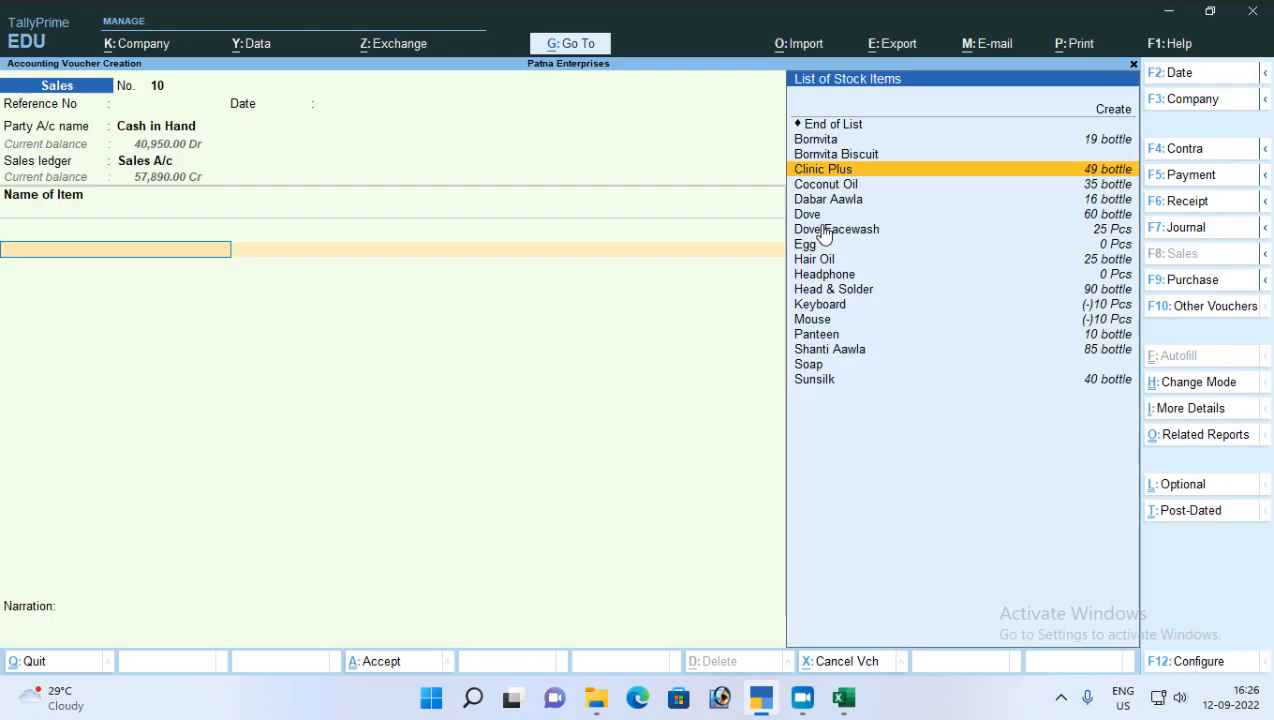
key(Escape)
key(y)
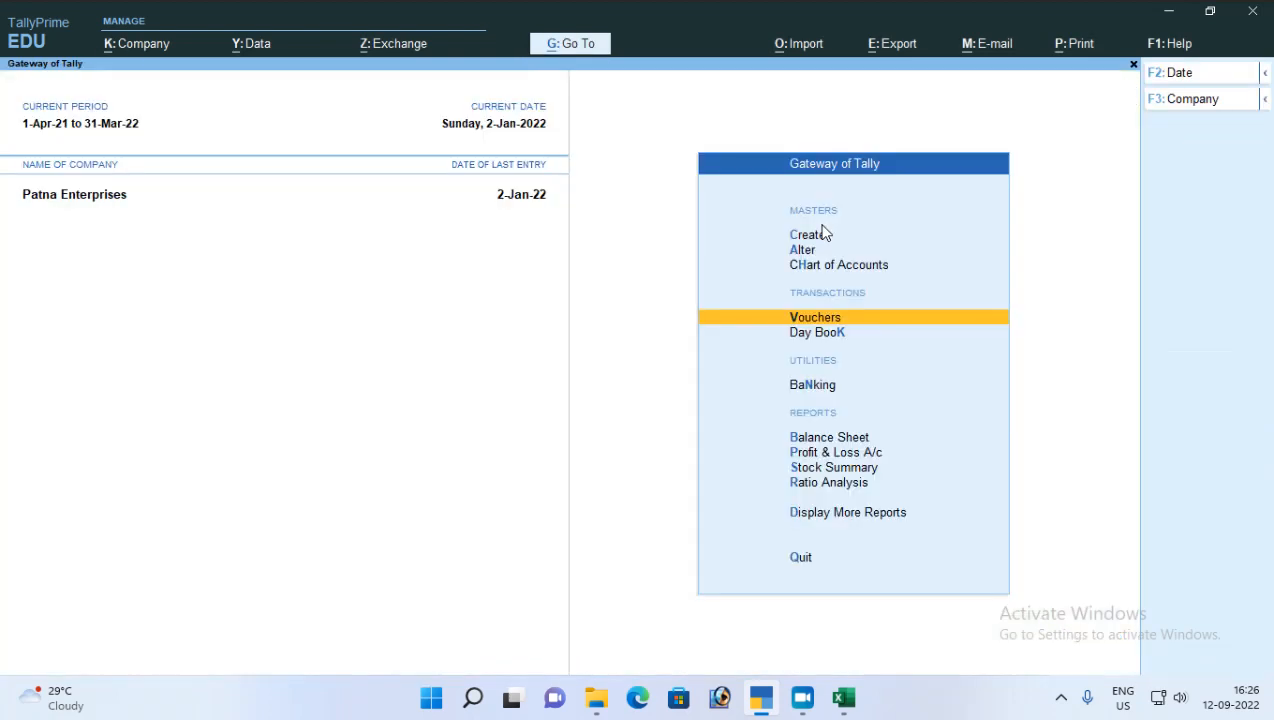
Step: Open the Clinic Plus stock item for alteration
key(Up)
key(Up)
key(Up)
key(Down)
key(Return)
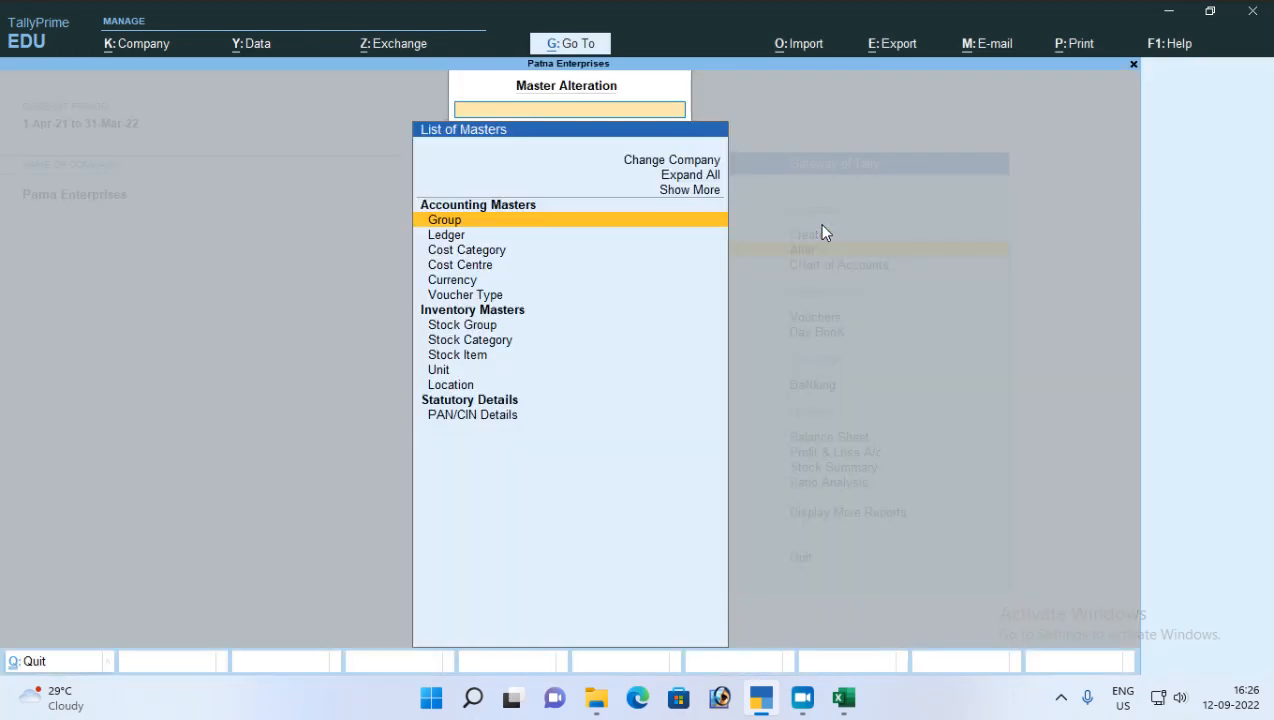
key(Down)
key(Down)
key(Down)
key(Down)
key(Down)
key(Down)
key(Down)
key(Down)
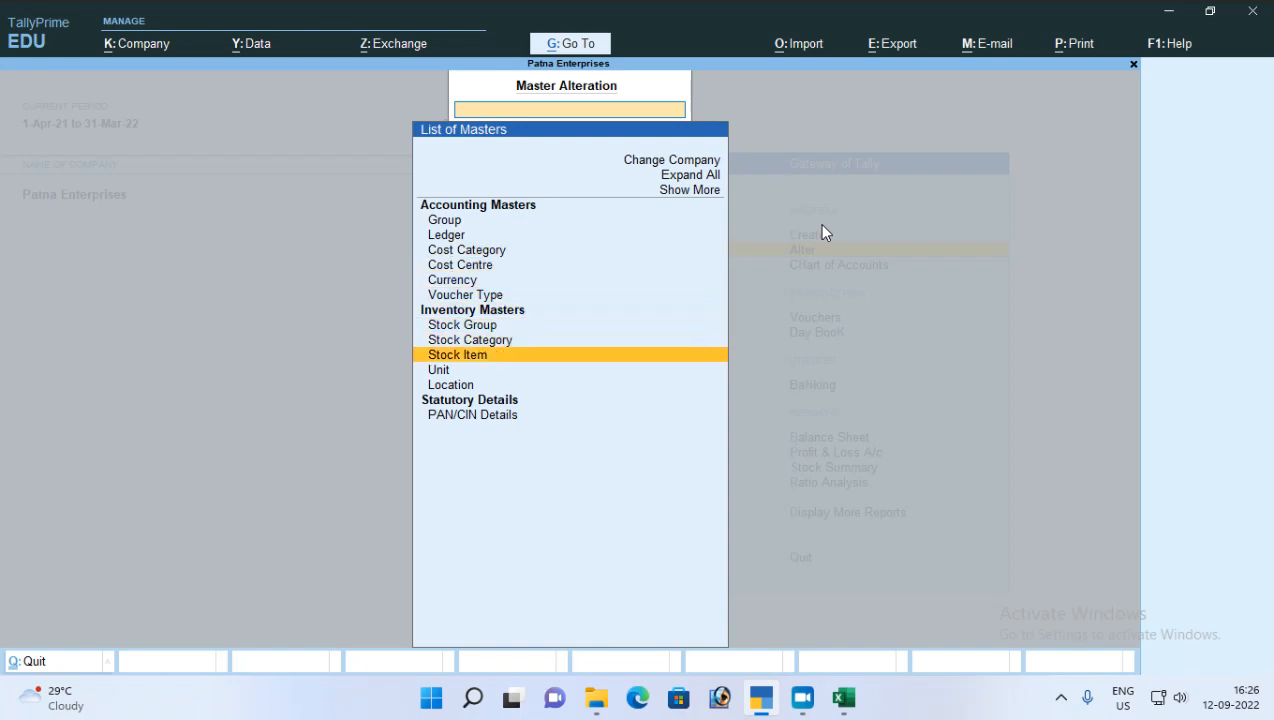
key(Return)
key(Down)
key(Down)
key(Down)
key(Up)
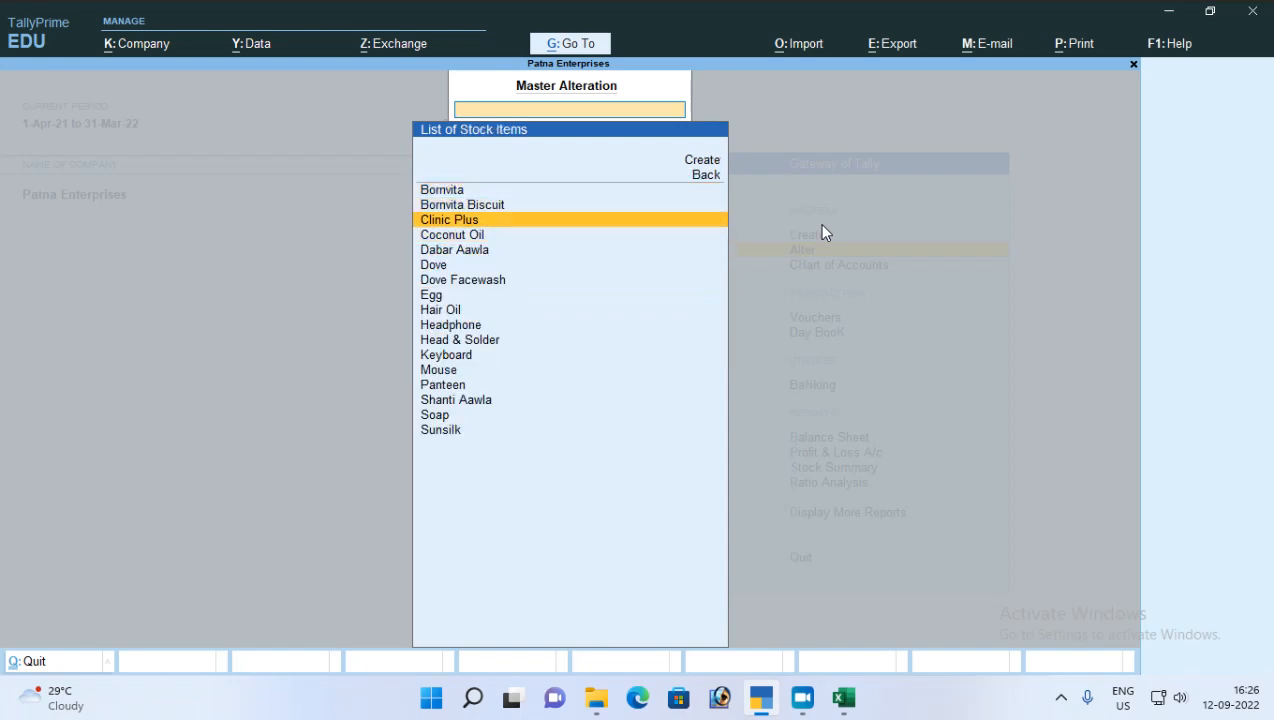
key(Return)
key(Return)
Step: Set Alter standard rates to Yes for Clinic Plus and open its standard rates
key(Return)
key(Return)
key(Return)
key(Return)
key(Return)
key(Return)
key(Return)
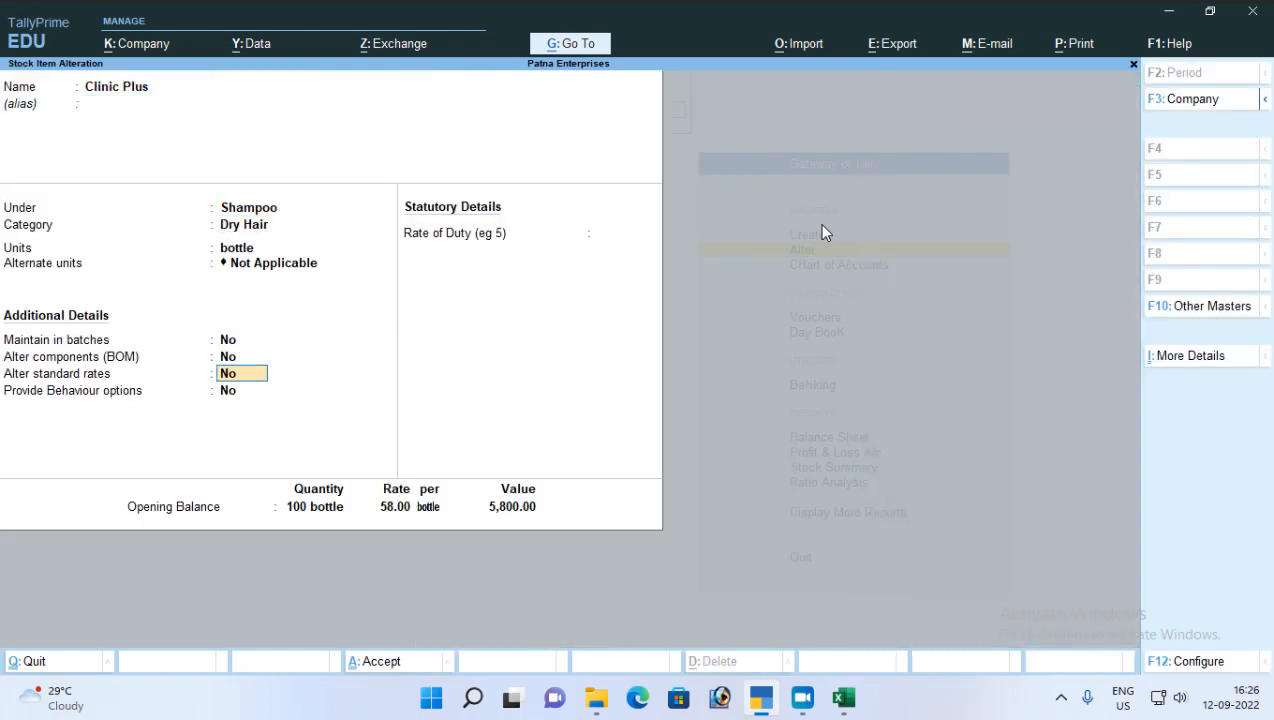
text(y)
Step: Add a standard cost of 45 per bottle for Clinic Plus, applicable from 1-Apr-21
key(Return)
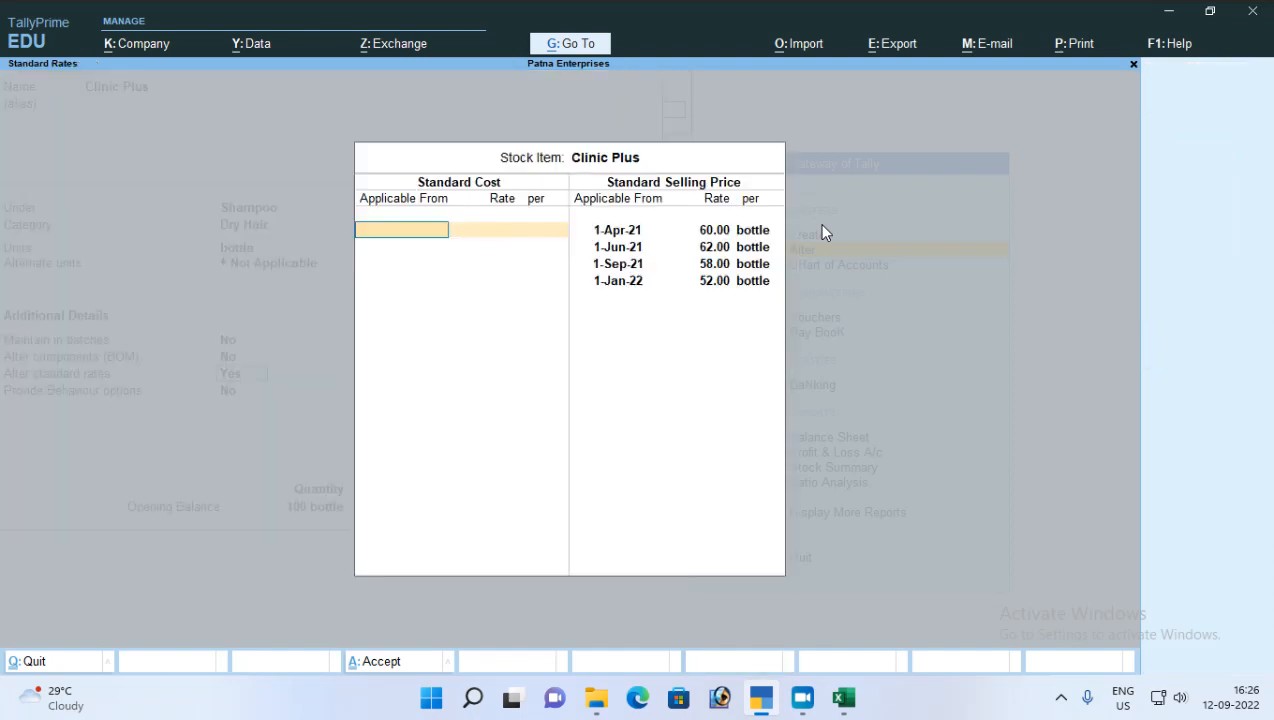
text(1-4)
key(Return)
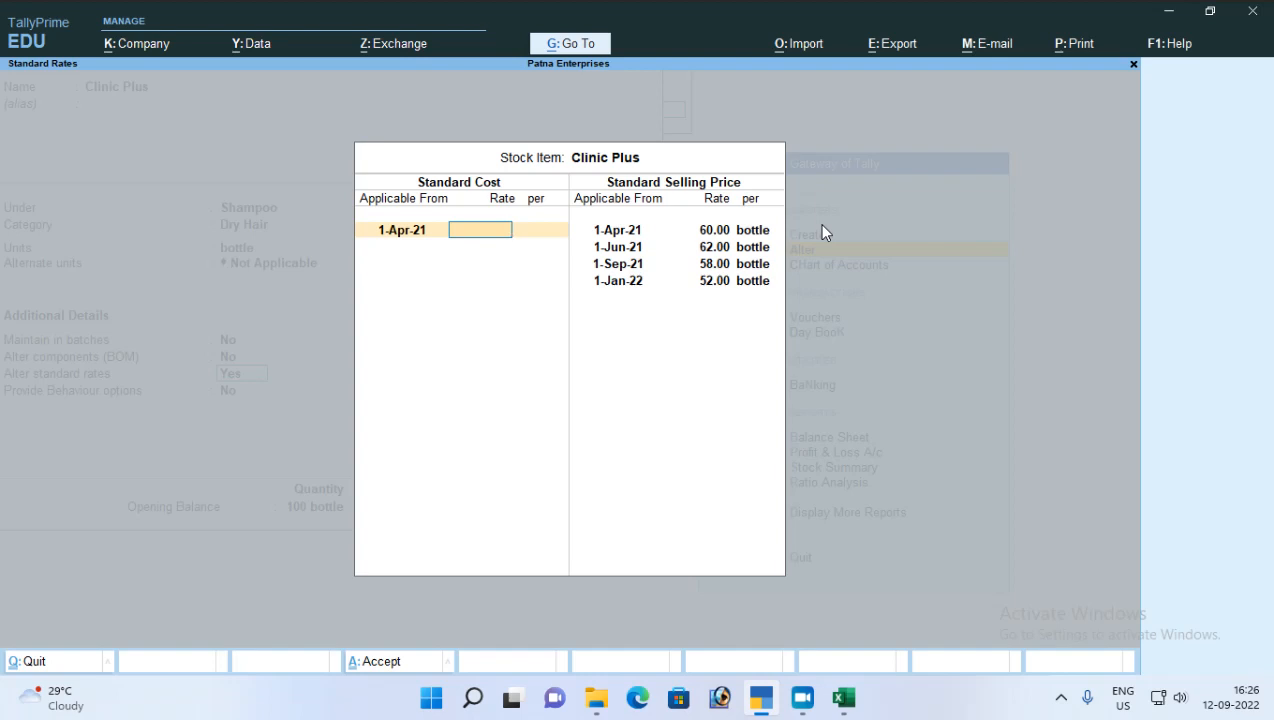
text(45)
key(Return)
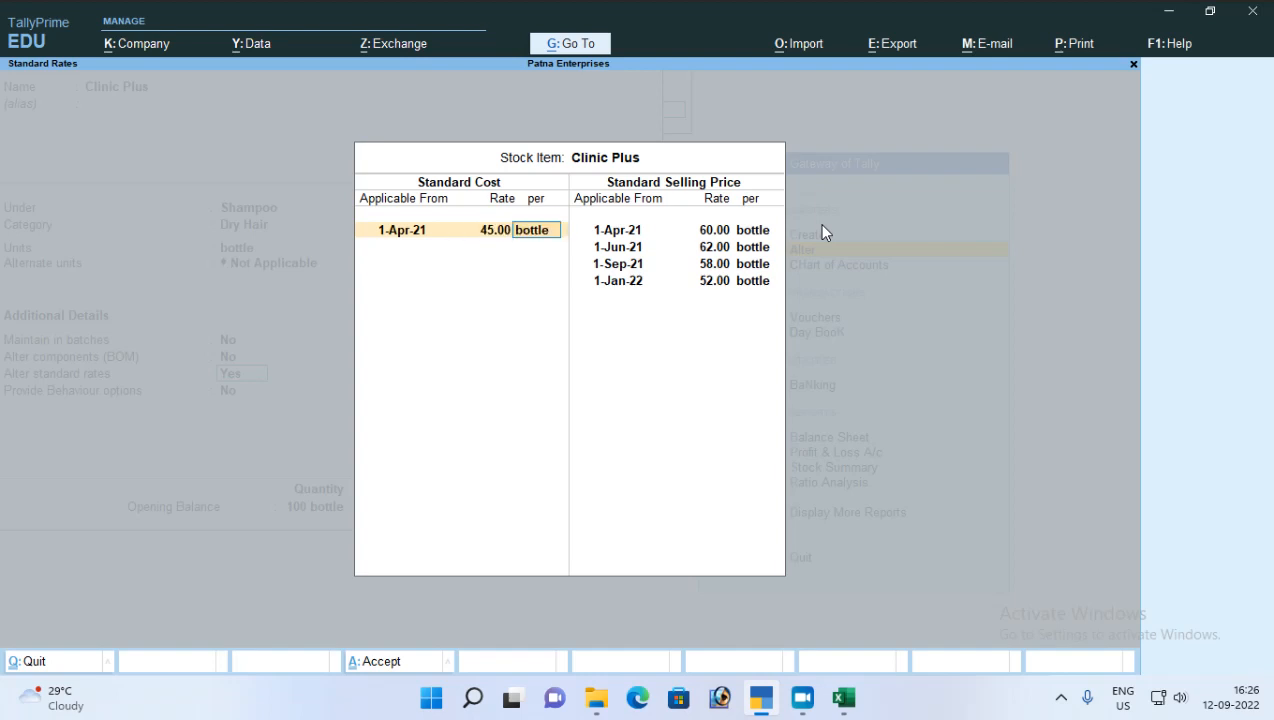
key(Return)
Step: Add a second standard cost of 49 per bottle for Clinic Plus, applicable from 1-Jun-21
text(1-6)
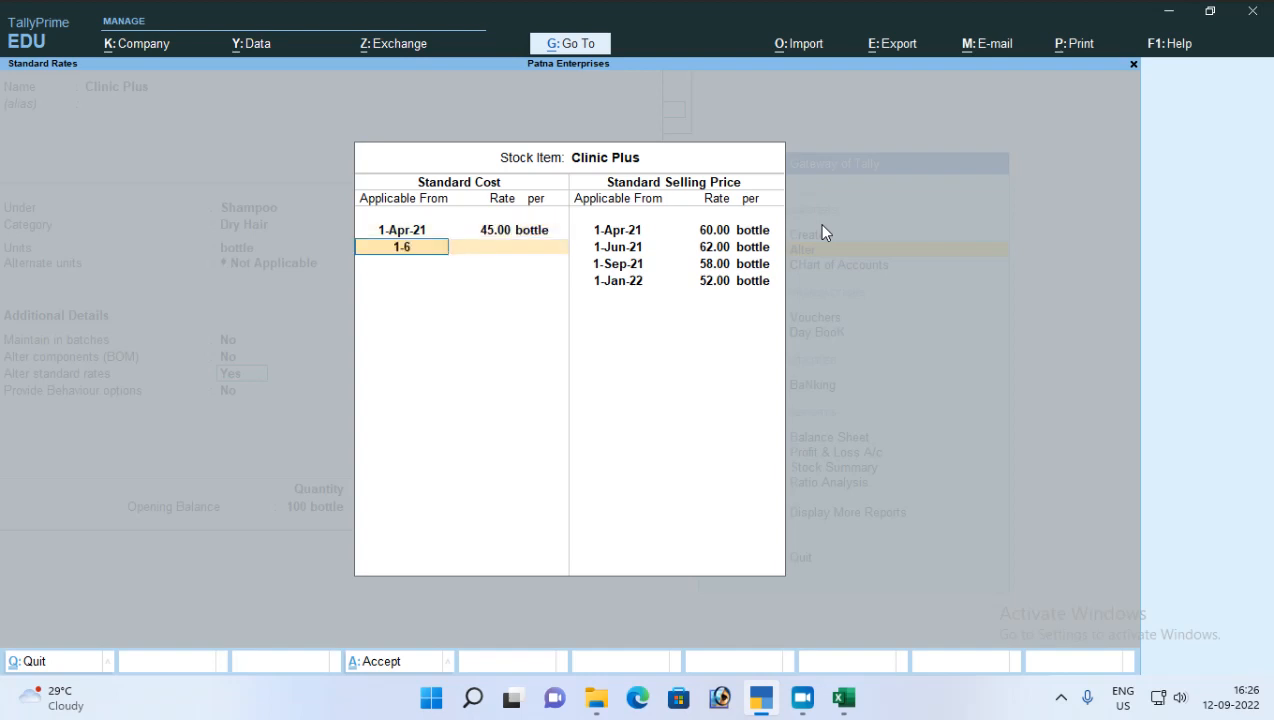
key(Return)
text(42)
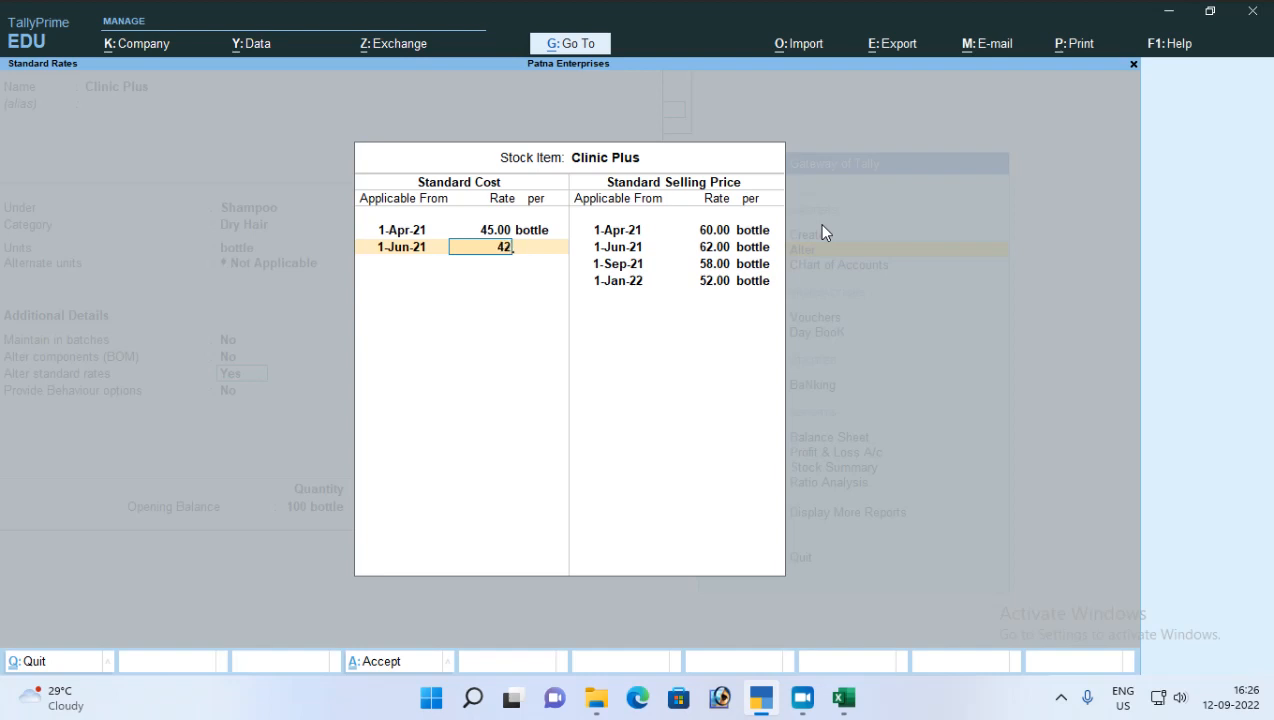
key(Return)
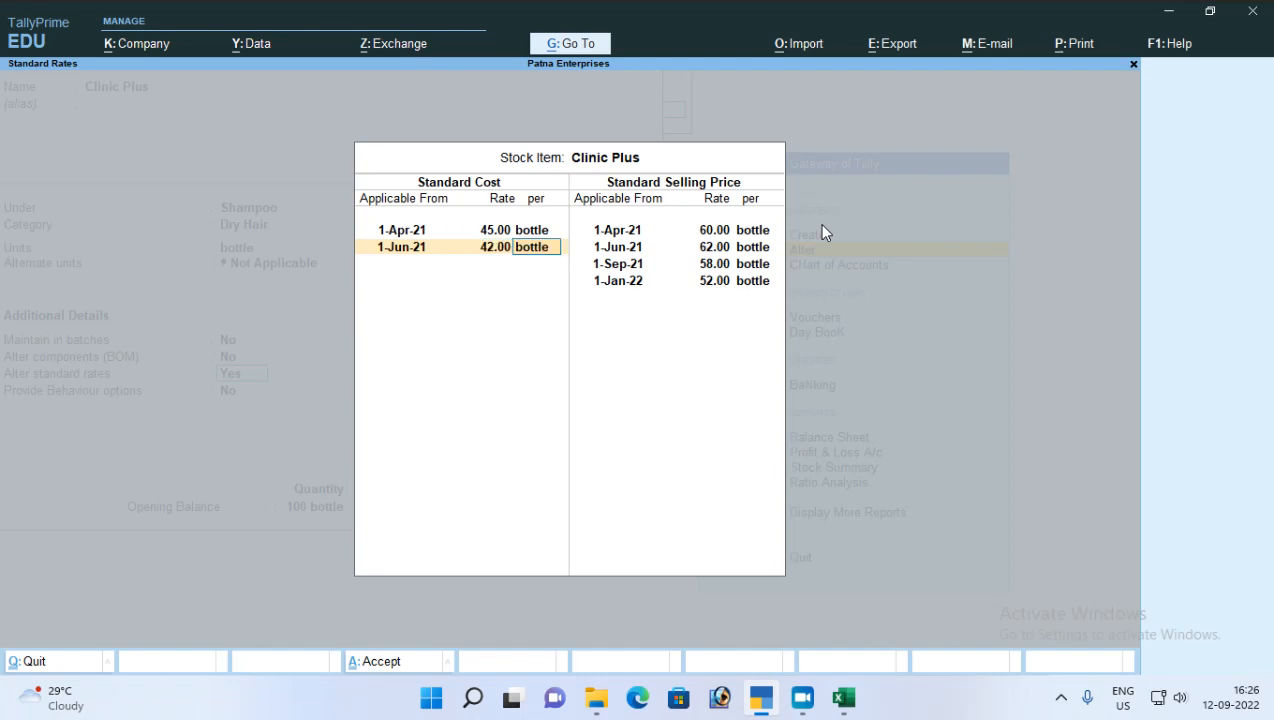
key(BackSpace)
text(49)
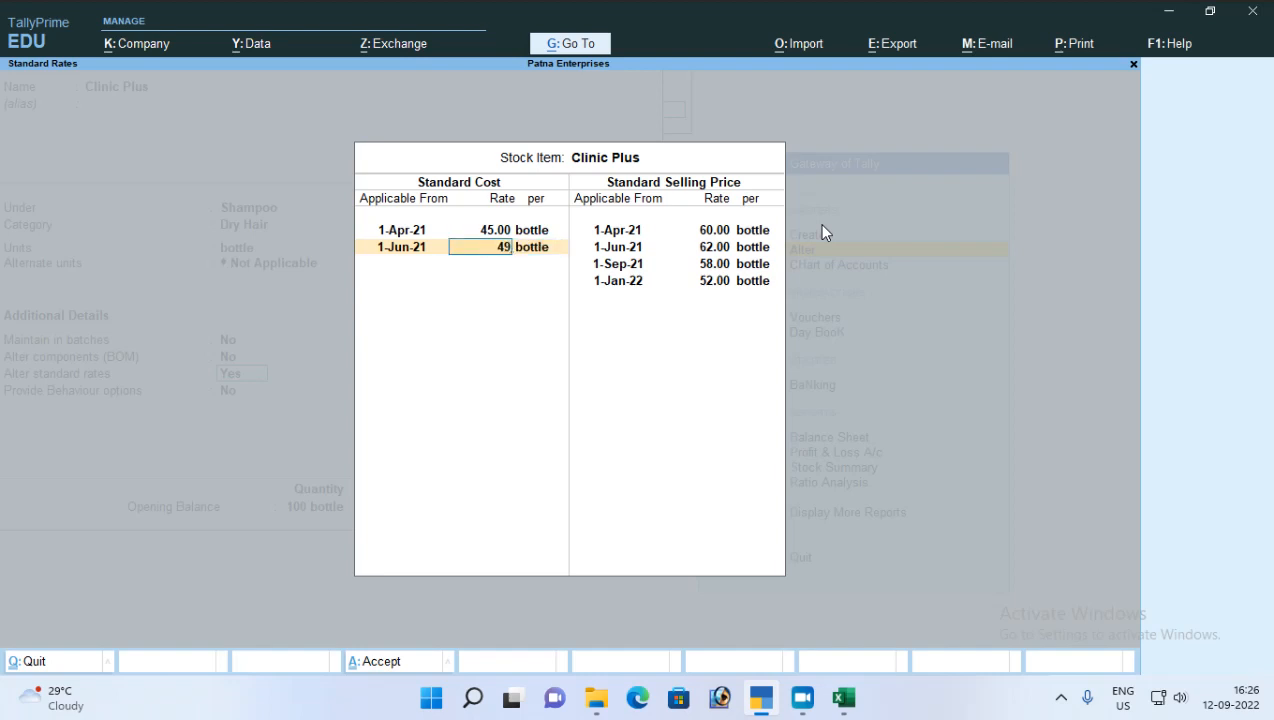
key(Return)
key(Return)
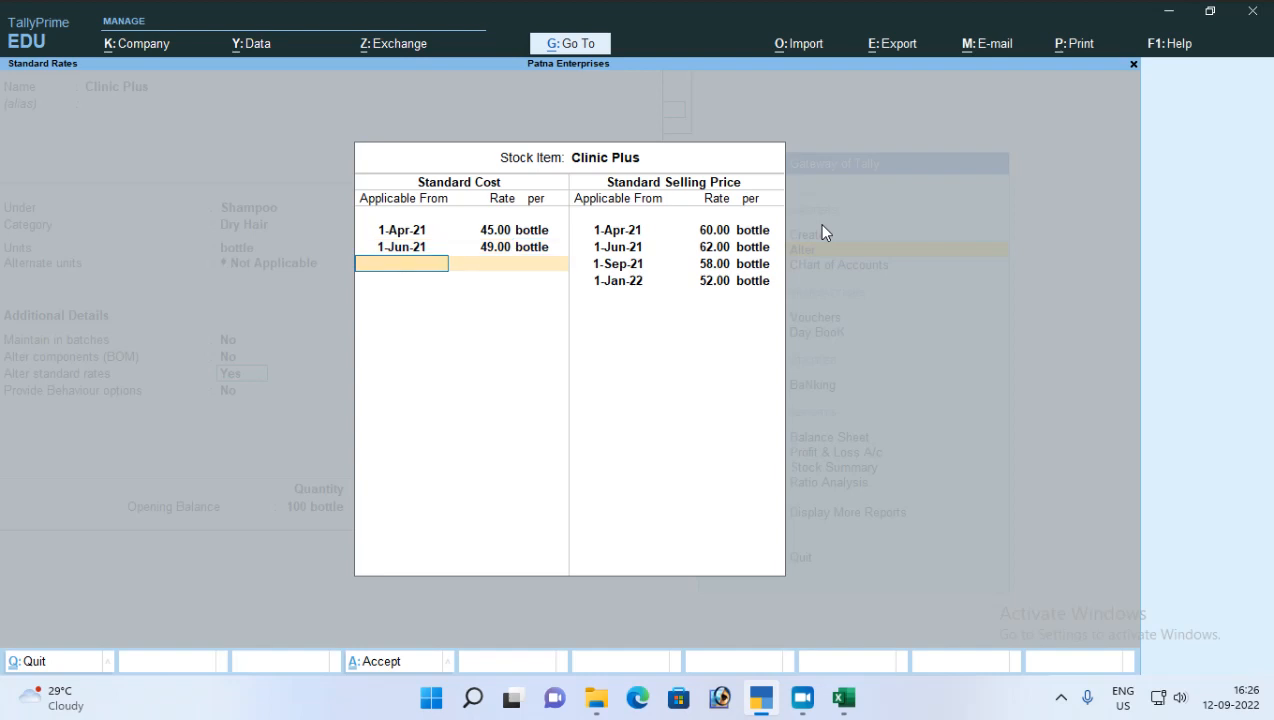
Step: Add a third standard cost of 42 per bottle for Clinic Plus, applicable from 1-Sep-21
text(1+-)
key(BackSpace)
key(BackSpace)
text(-9)
key(Return)
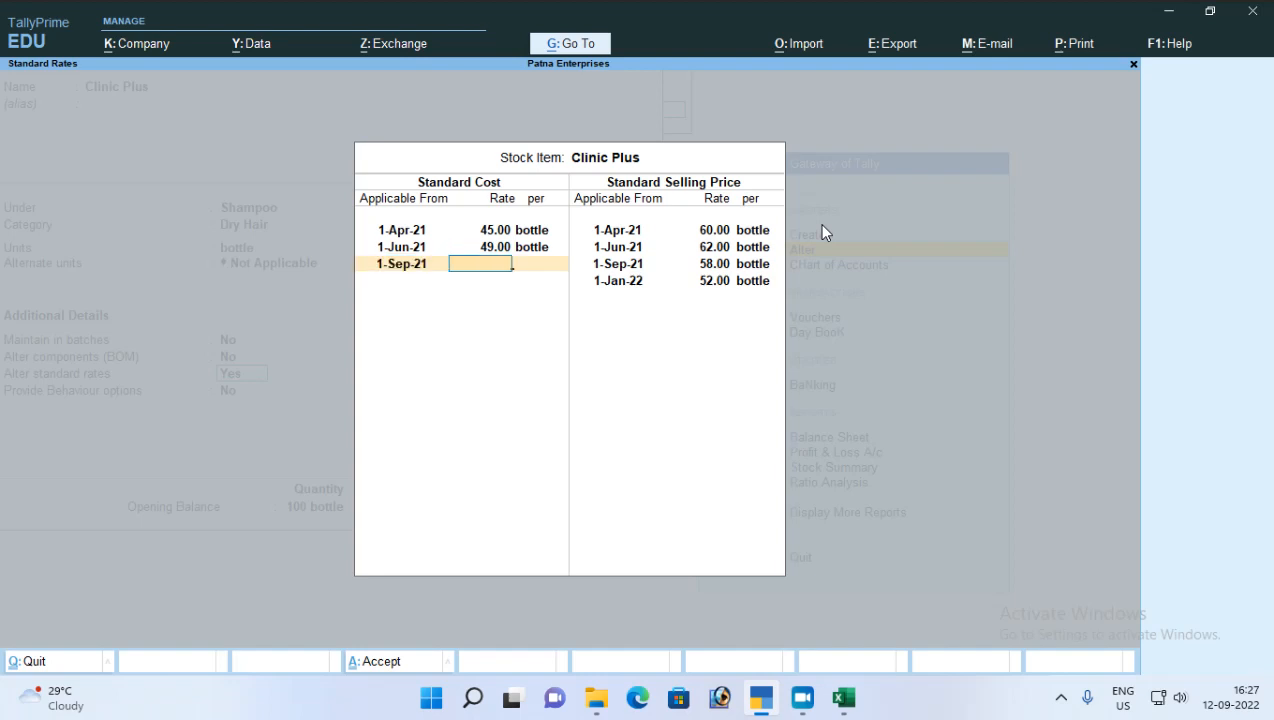
text(42)
key(Return)
Step: Add a fourth standard cost of 40 per bottle for Clinic Plus, applicable from 1-Jan-22
key(Return)
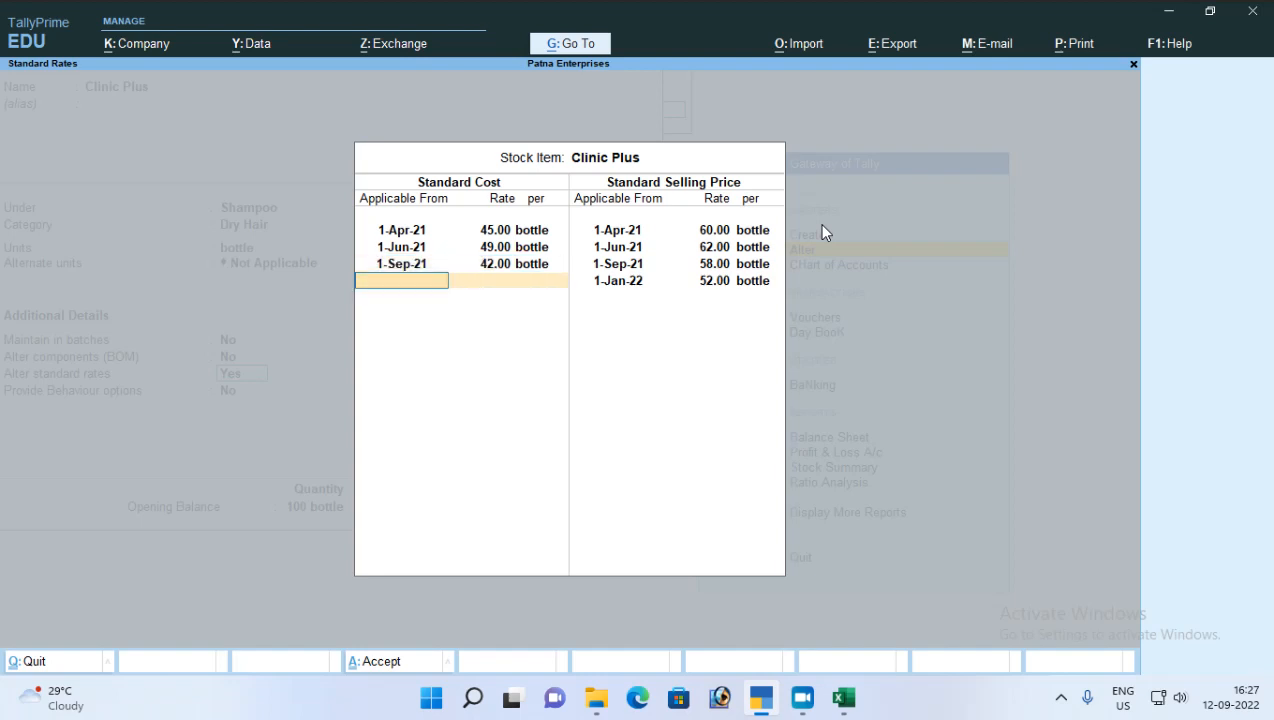
text(1-1)
key(Return)
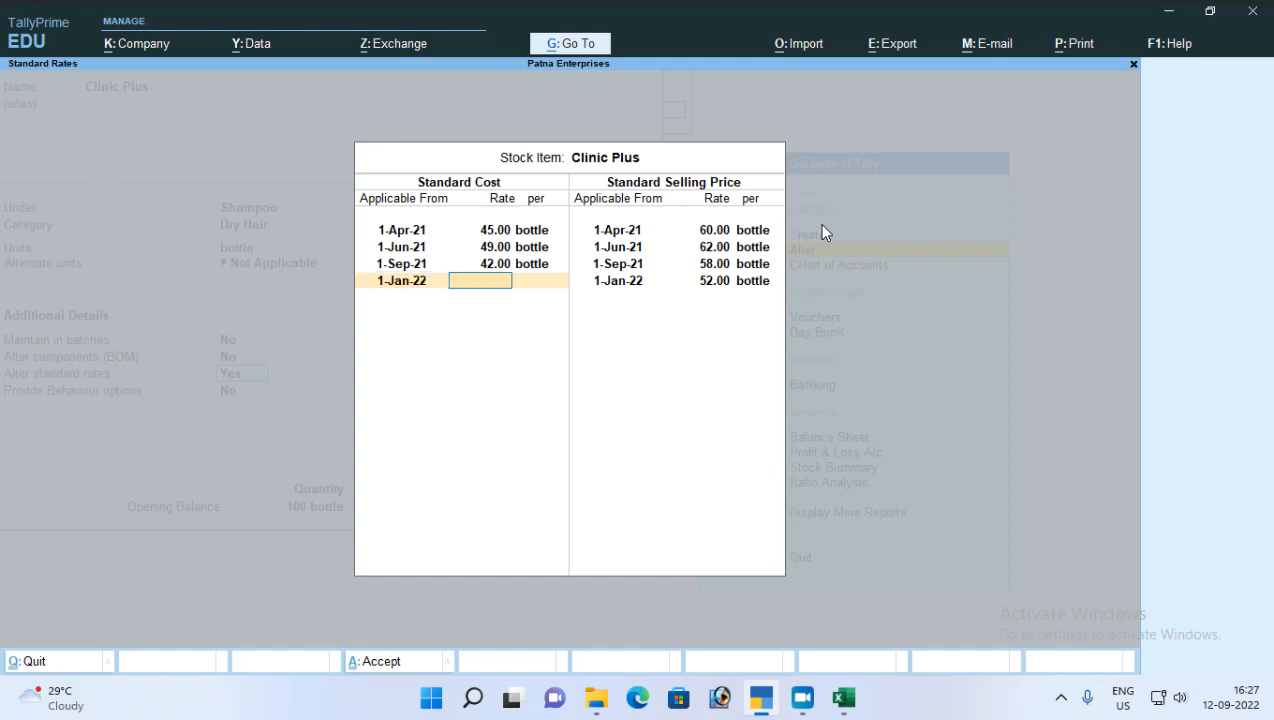
text(40)
key(Return)
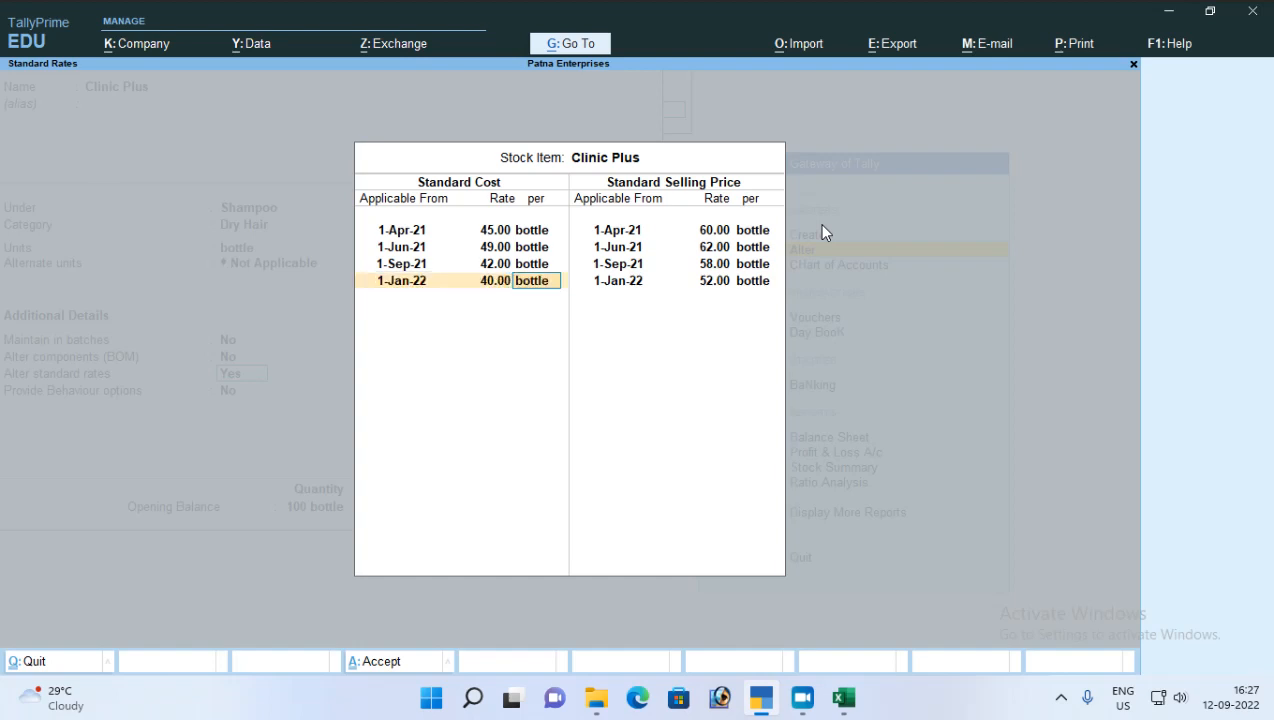
key(Return)
key(Return)
key(Return)
key(Return)
Step: Accept the standard rates and save the altered Clinic Plus stock item
key(Down)
key(Down)
key(Down)
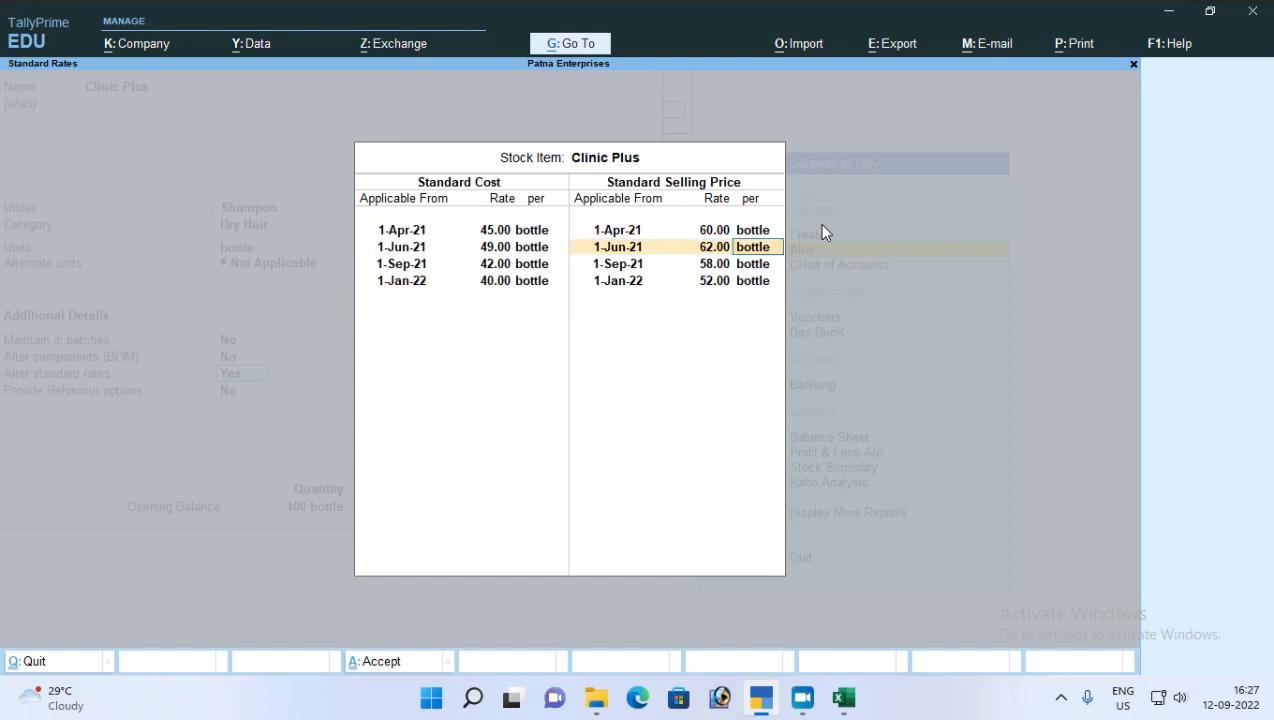
key(ctrl+a)
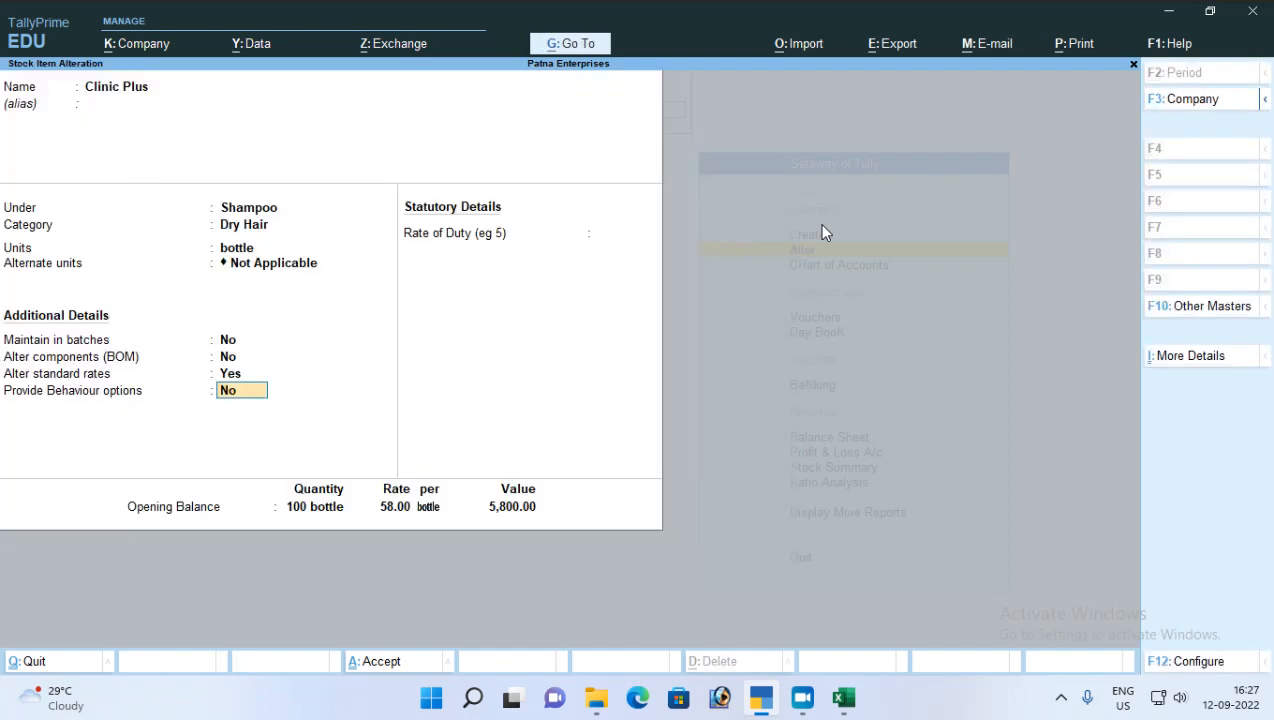
key(ctrl+a)
key(Escape)
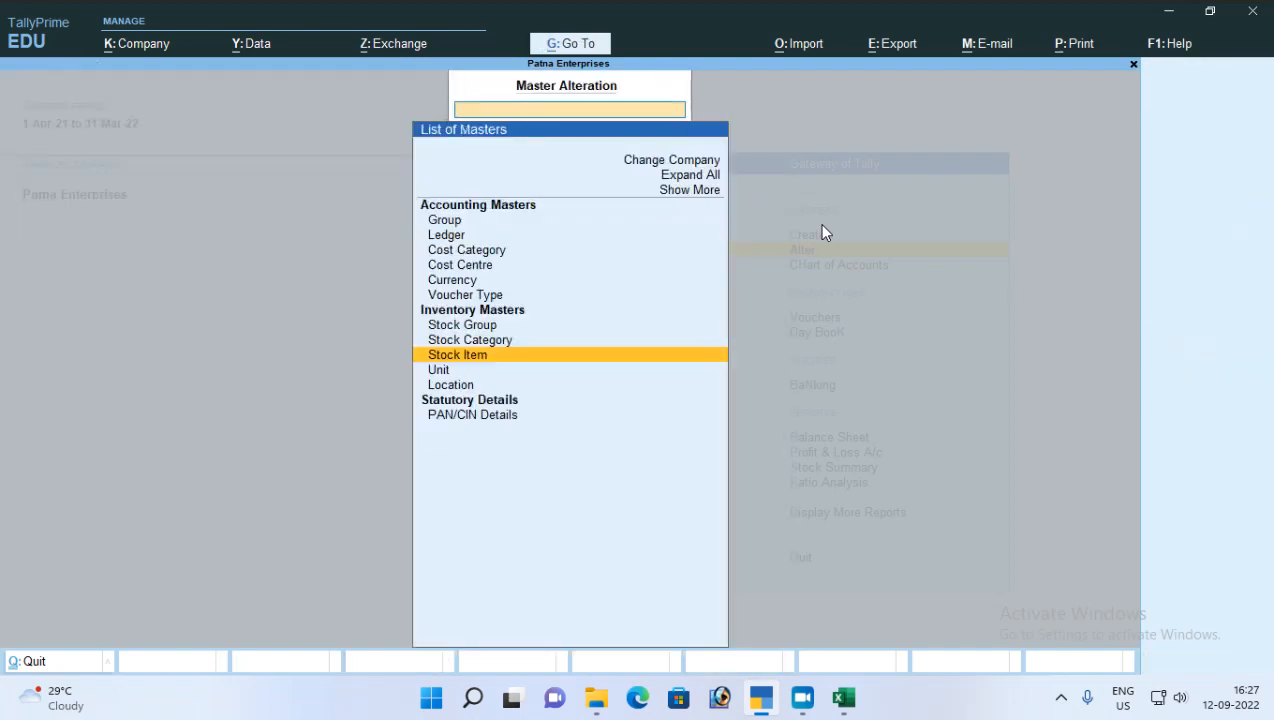
Step: Leave master alteration and open a new purchase voucher
key(Escape)
key(Up)
key(Down)
key(Down)
key(v)
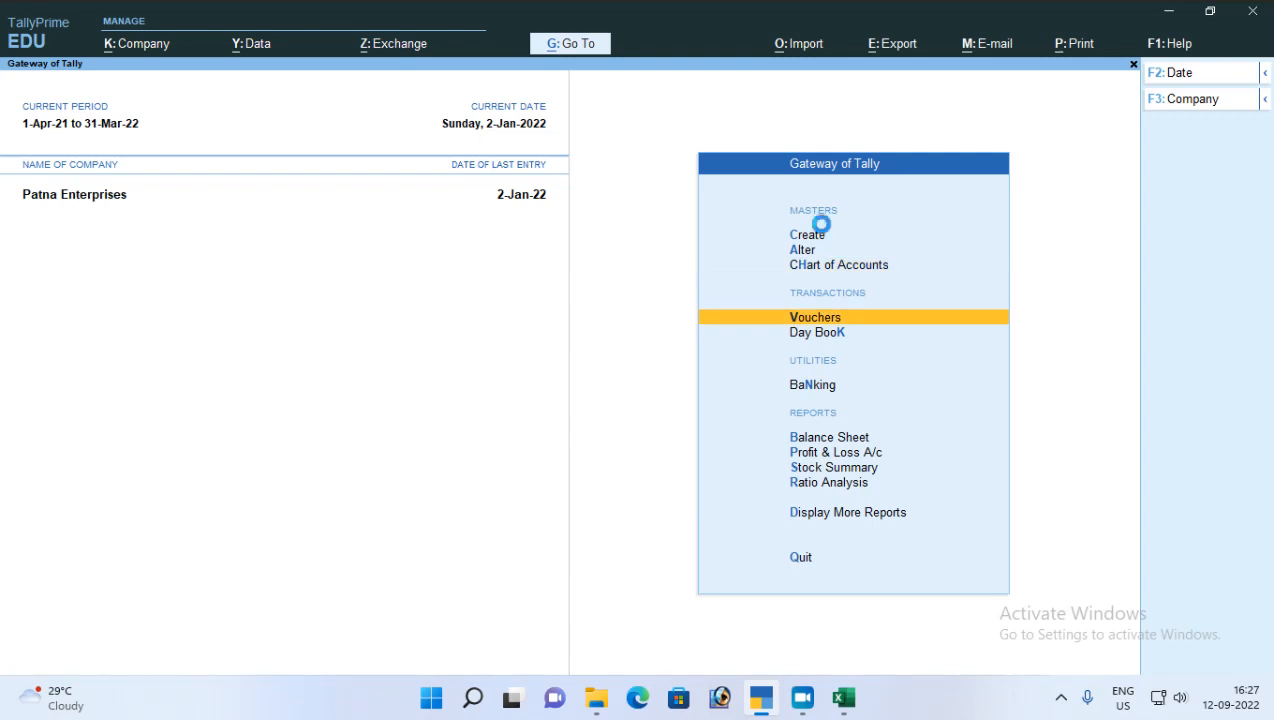
key(F9)
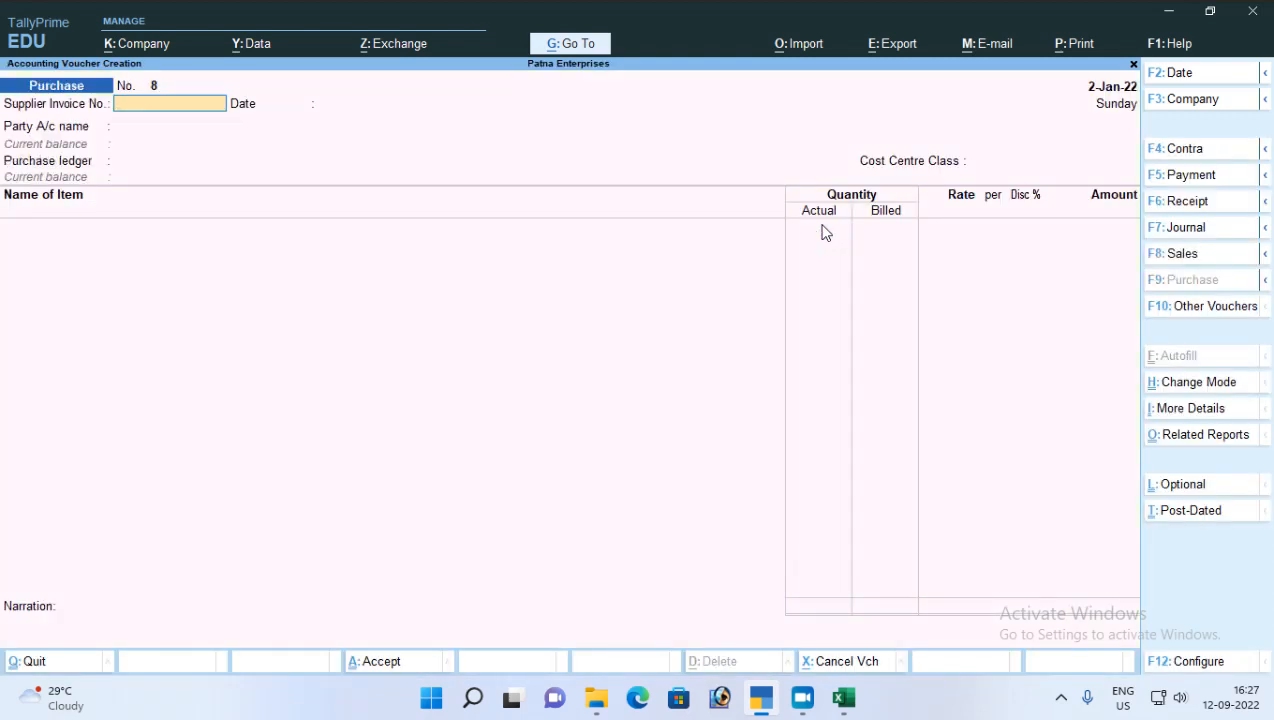
Step: Set the purchase voucher's party to Cash in Hand and its ledger to Purchase A/c, with no cost centre class
key(Return)
key(Return)
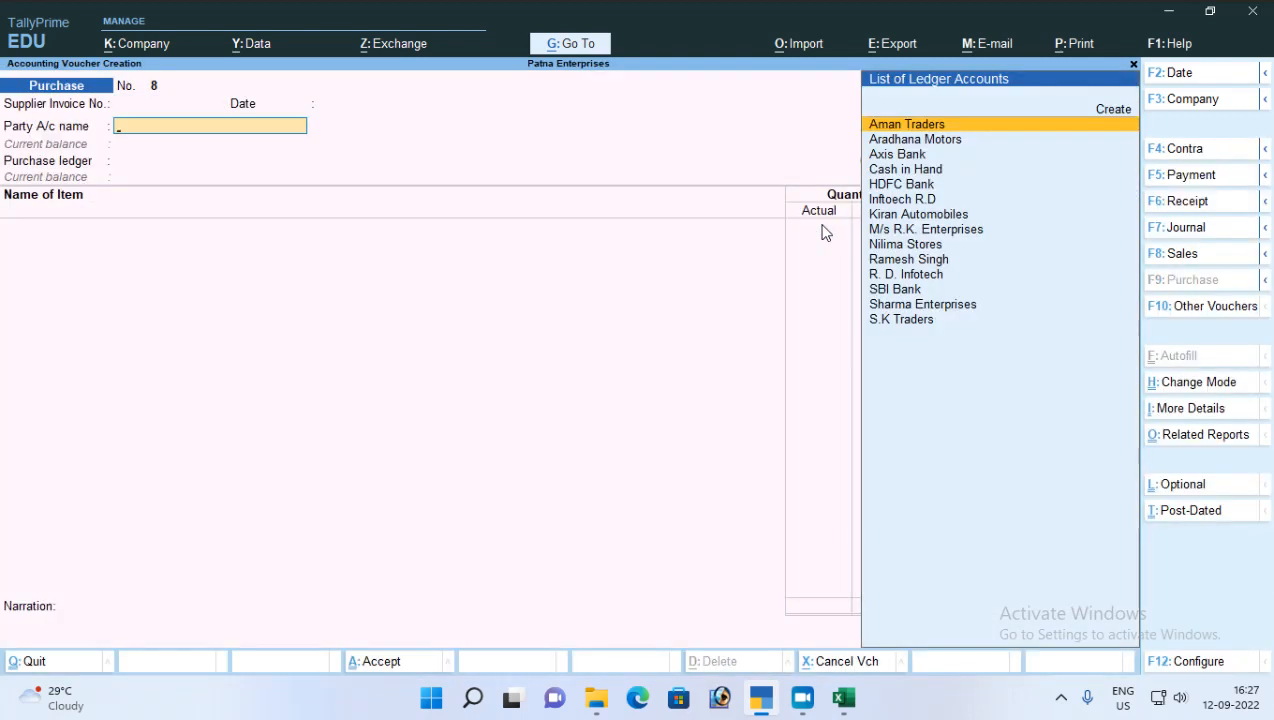
key(Down)
key(Down)
key(Down)
key(Return)
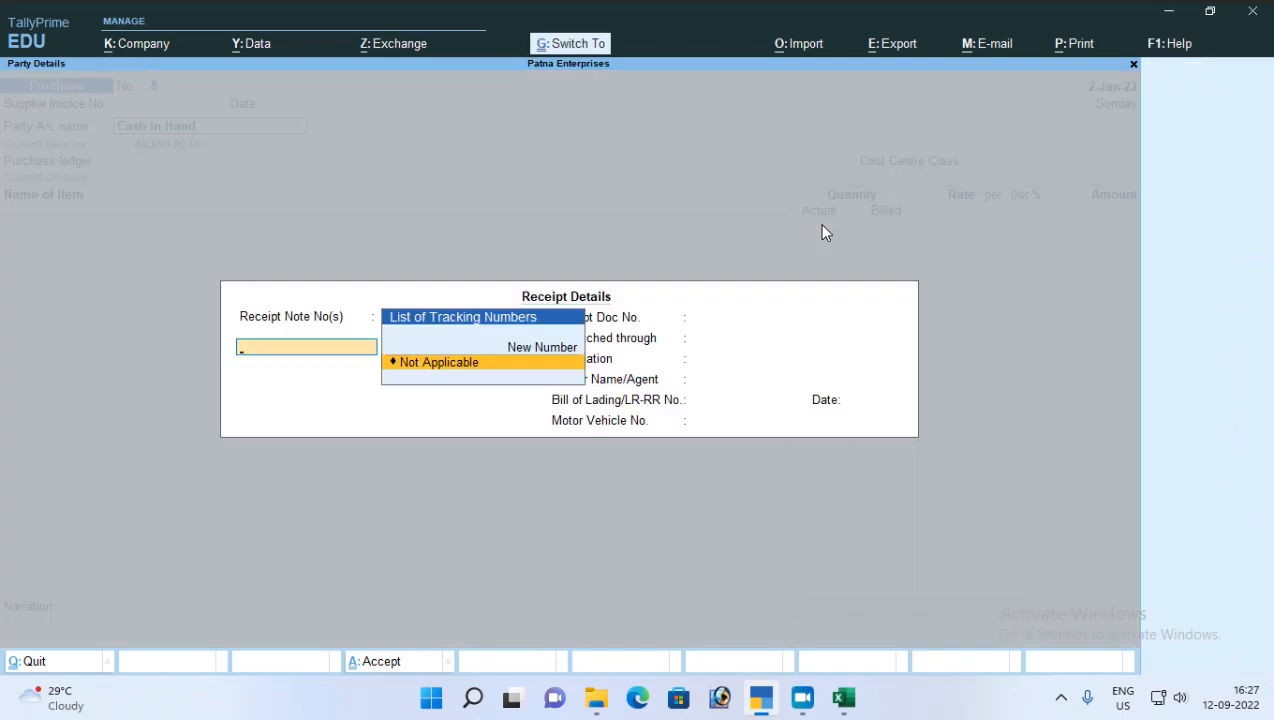
key(ctrl+a)
key(ctrl+a)
key(Return)
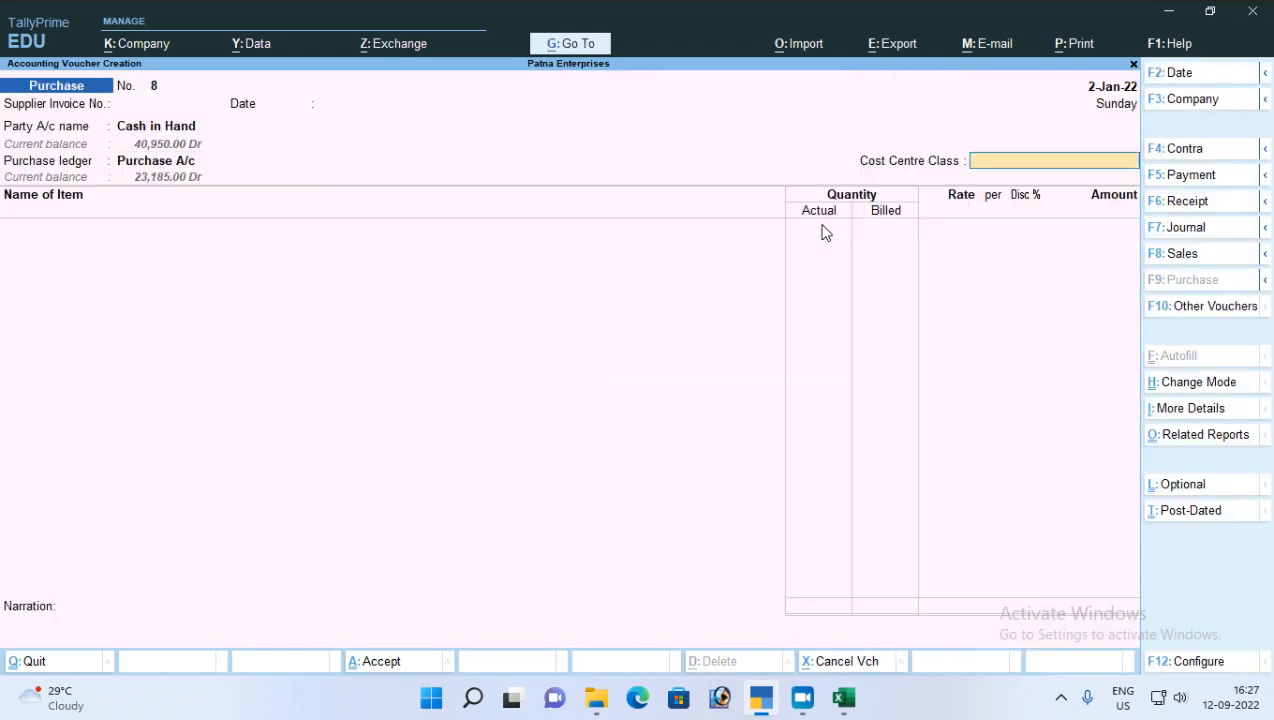
key(Return)
Step: Enter 5 bottles of Clinic Plus at the Patna City location, keeping the rate filled in for the voucher date
text(Cli)
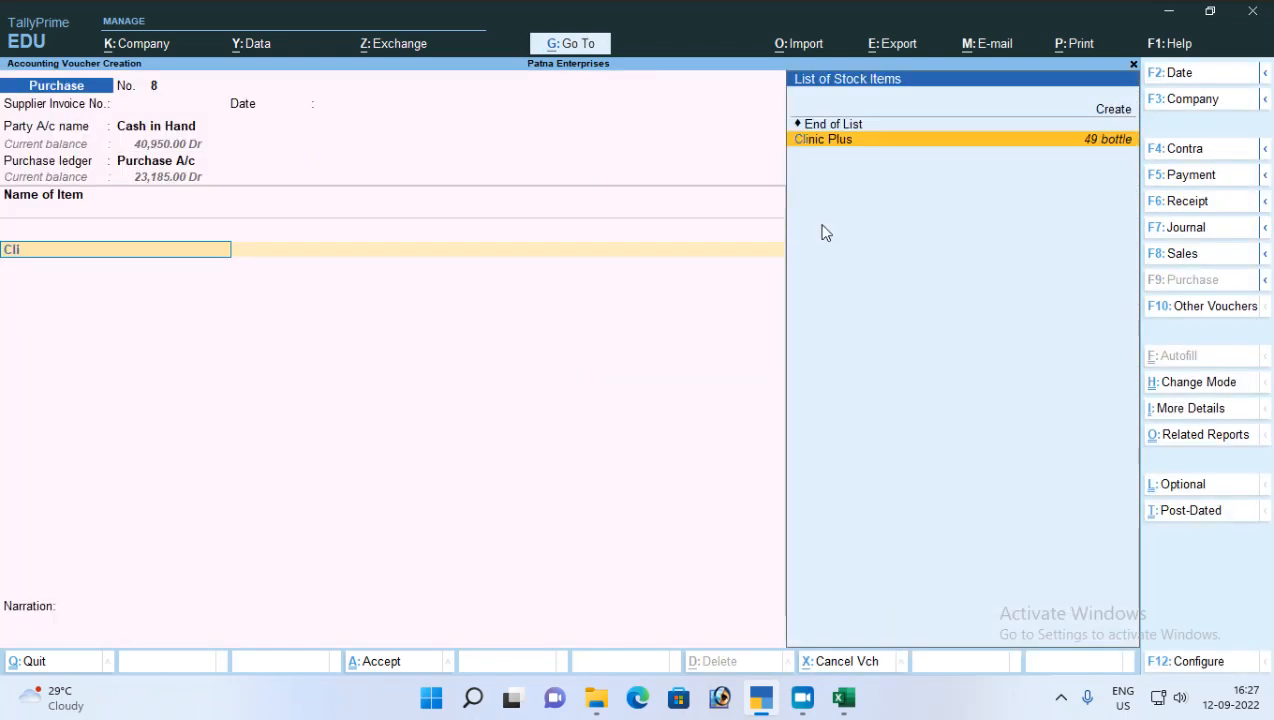
key(Return)
key(Return)
key(Return)
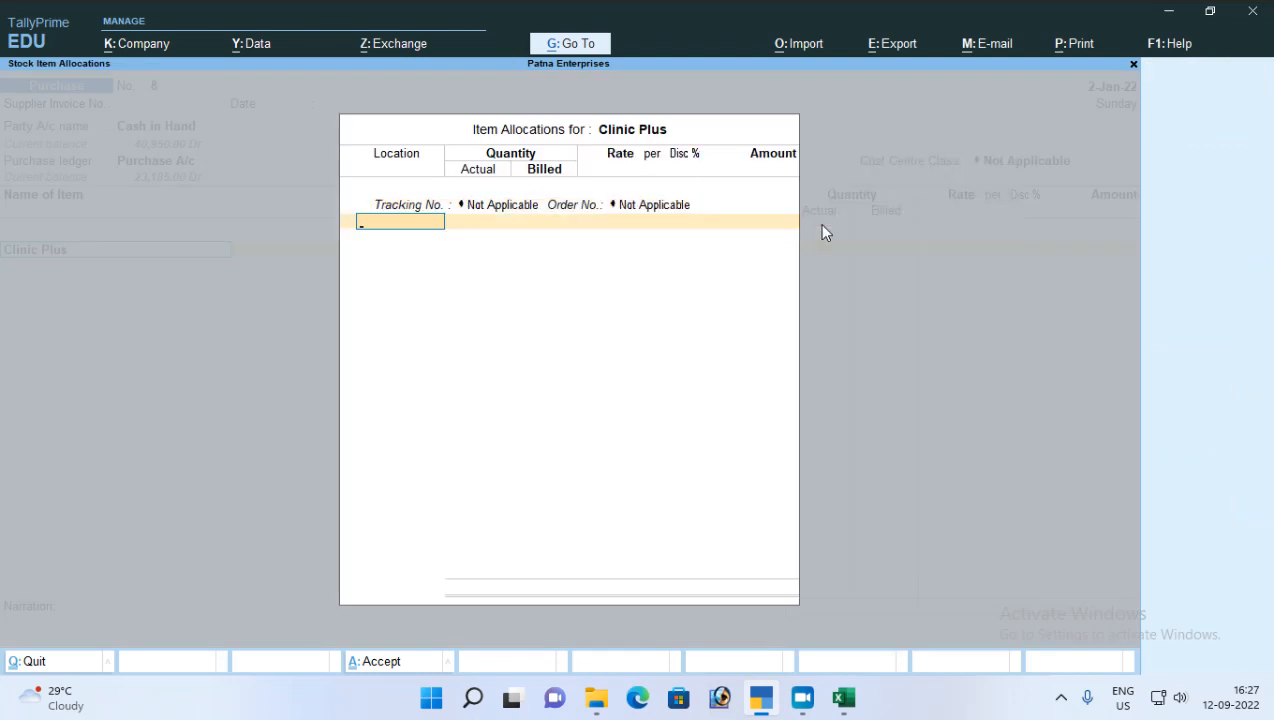
key(Return)
text(5)
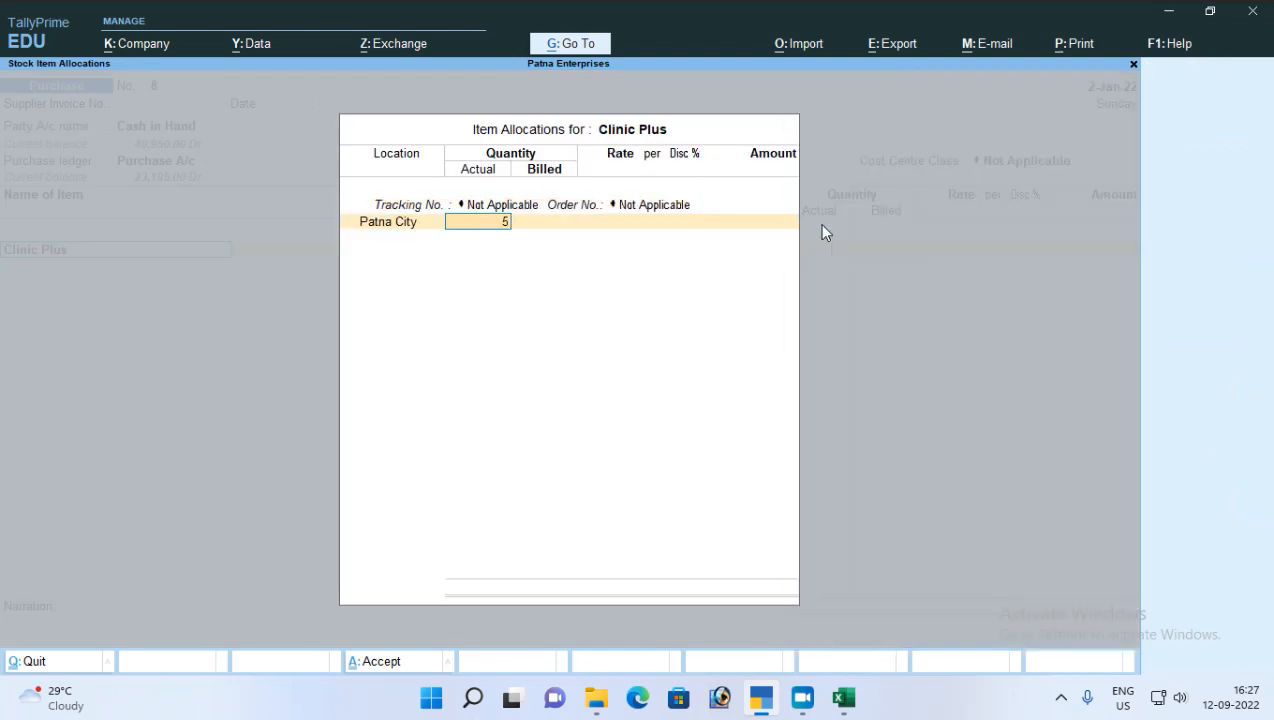
key(Return)
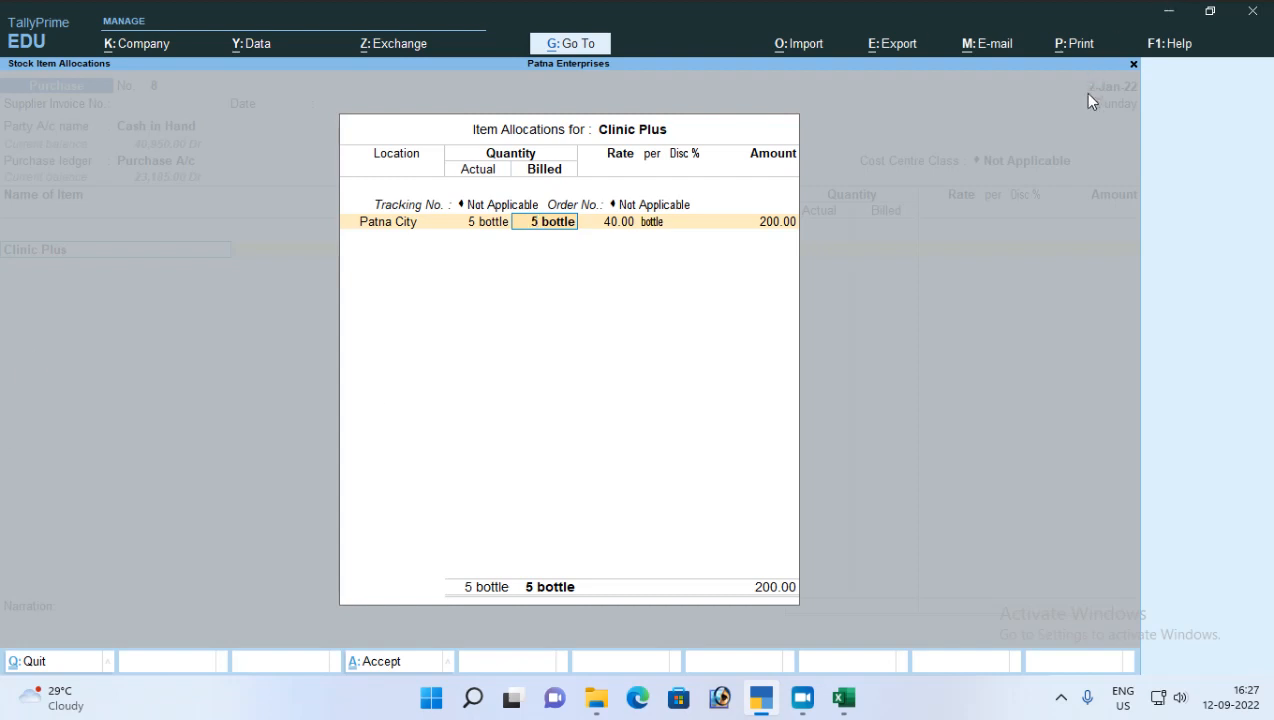
key(Return)
key(Return)
key(Return)
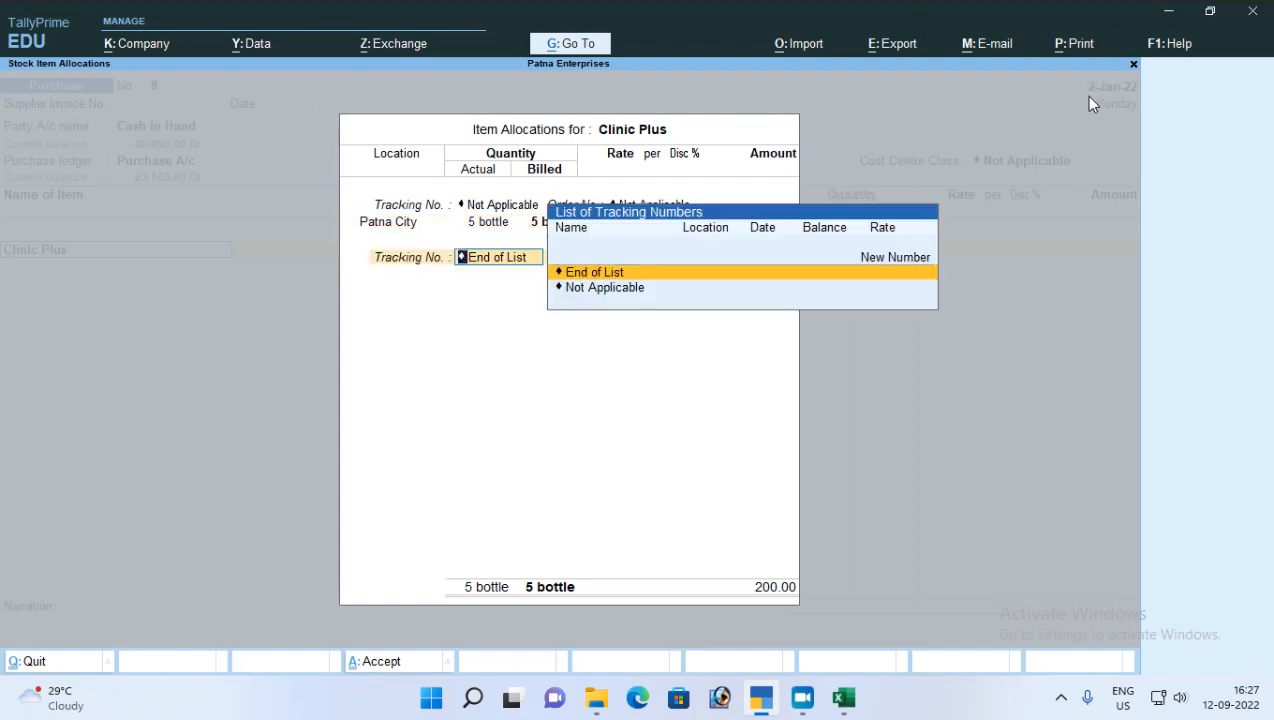
key(Return)
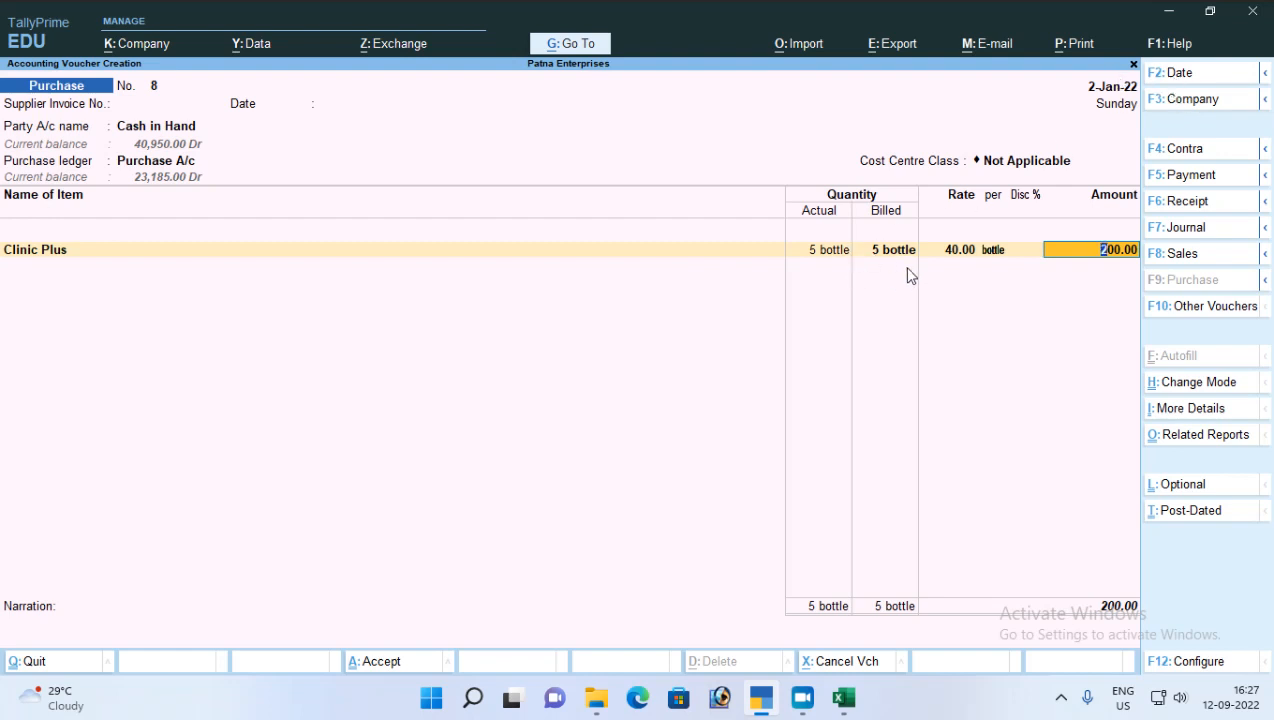
Step: Discard the unsaved purchase voucher and open a fresh one
key(Escape)
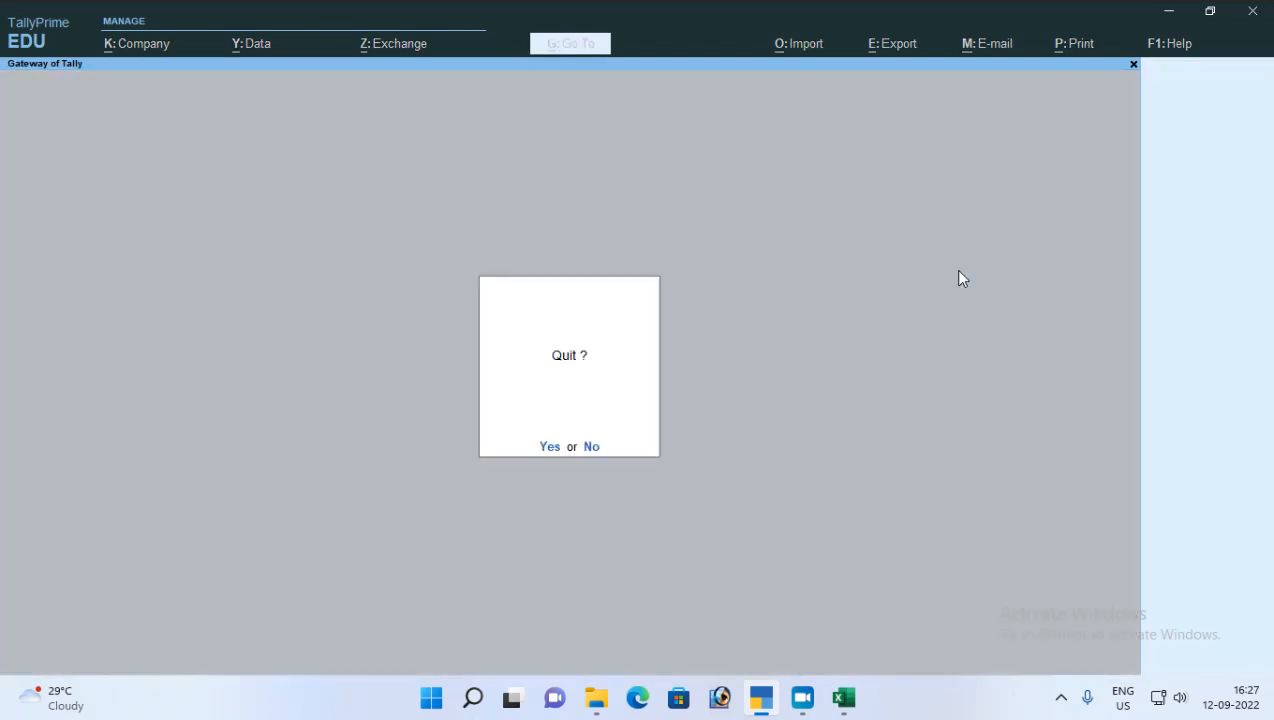
key(Escape)
key(c)
key(Escape)
key(Down)
key(Down)
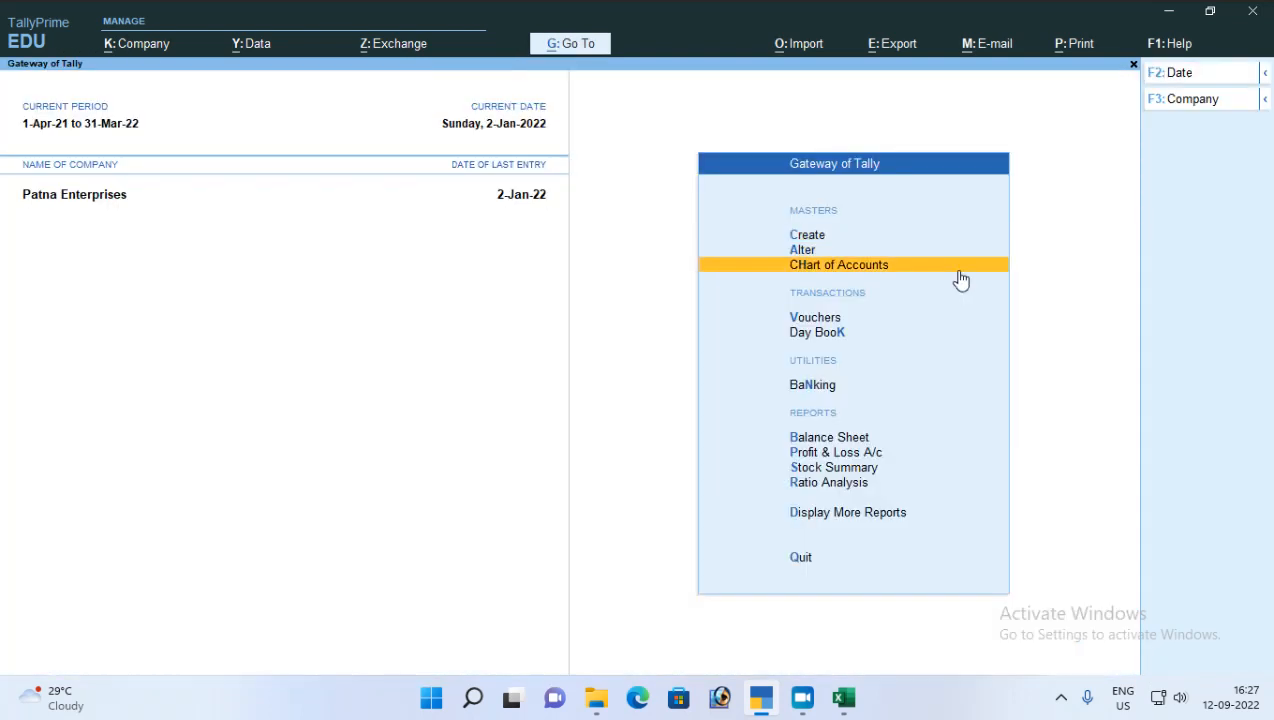
key(Down)
key(Down)
key(Up)
key(Return)
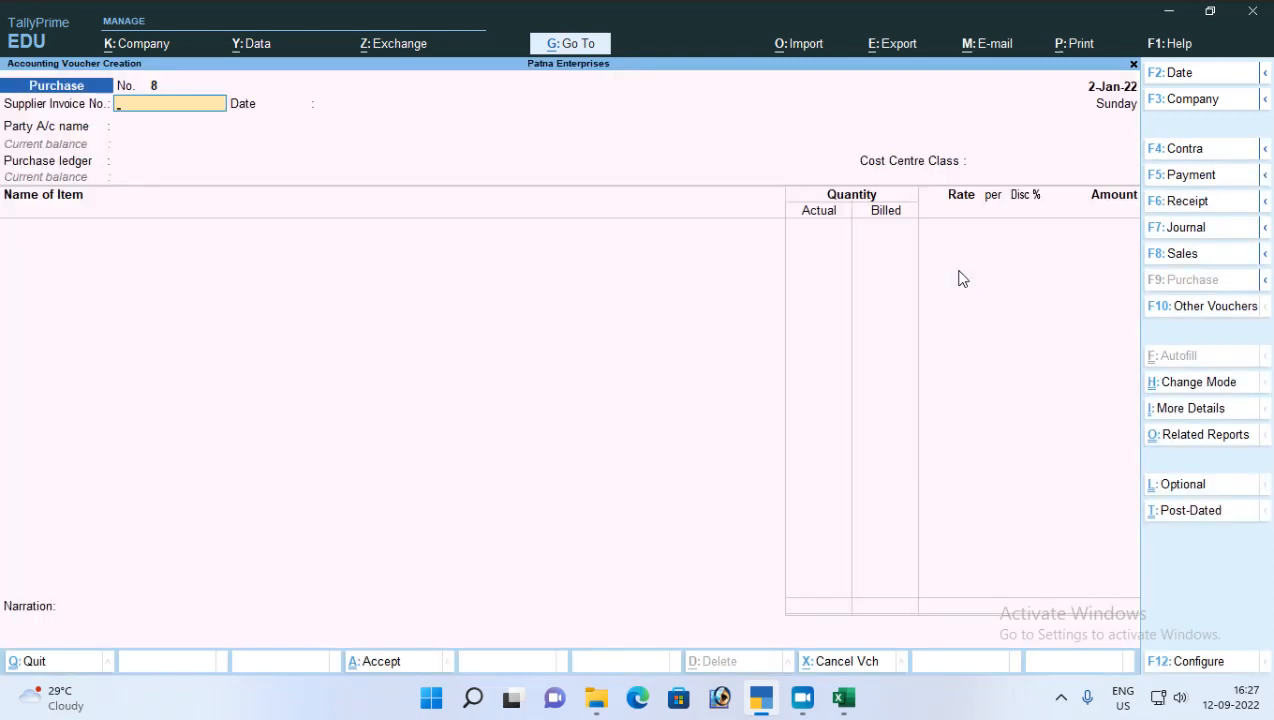
Step: Choose Cash in Hand as the party and Purchase A/c as the ledger, leaving the supplier invoice details blank
key(Return)
key(Return)
key(Down)
key(Down)
key(Down)
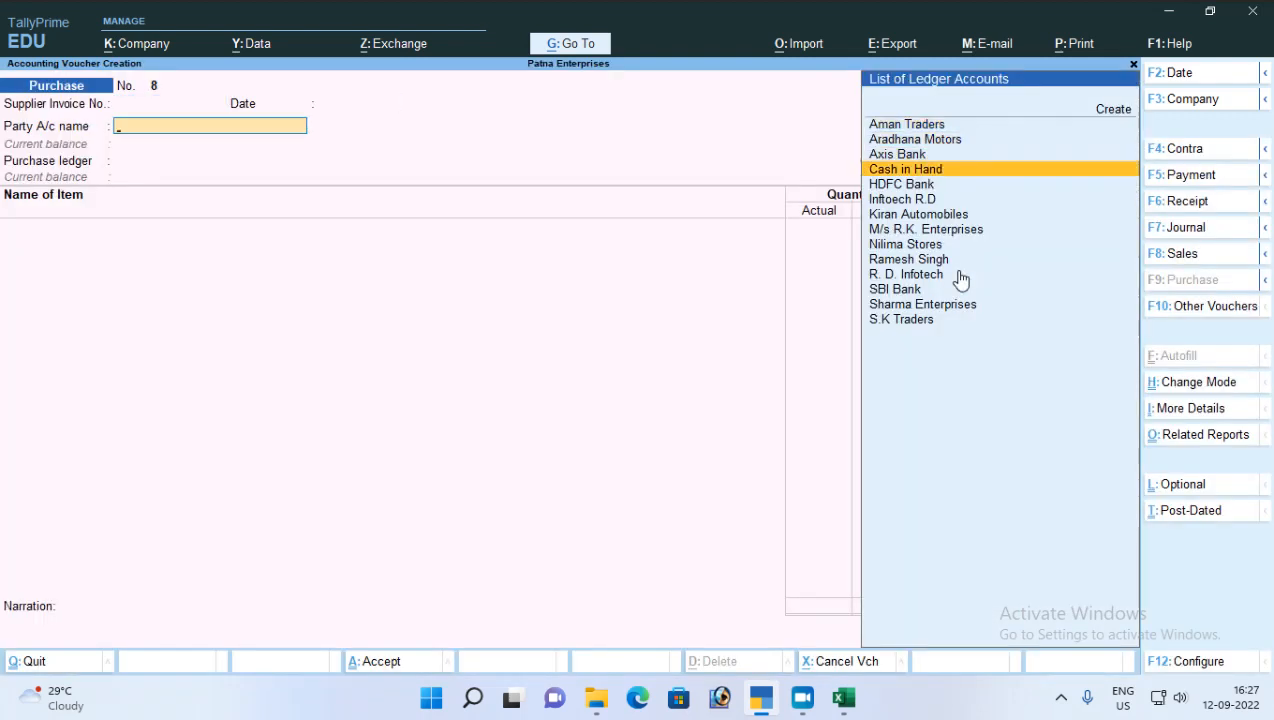
key(Return)
key(ctrl+a)
key(ctrl+a)
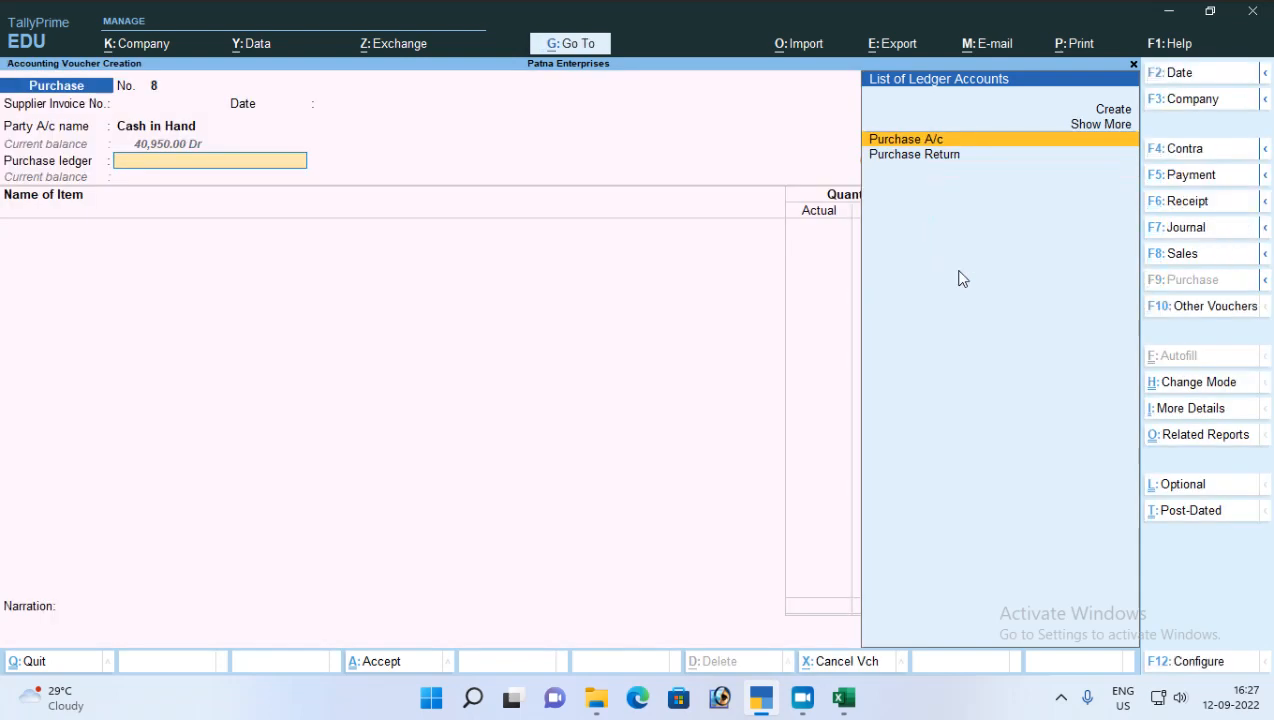
key(Return)
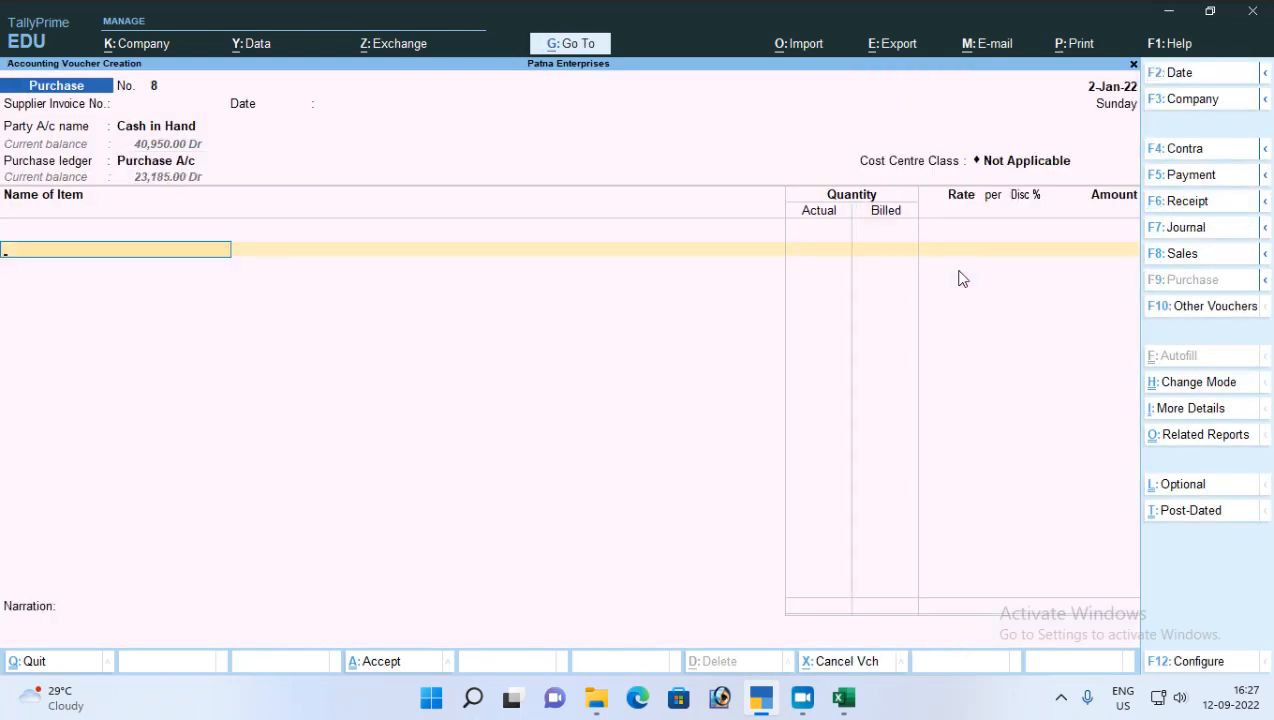
Step: Select Clinic Plus as the item and change the voucher date to 1-Sep-21
text(Cli)
key(Return)
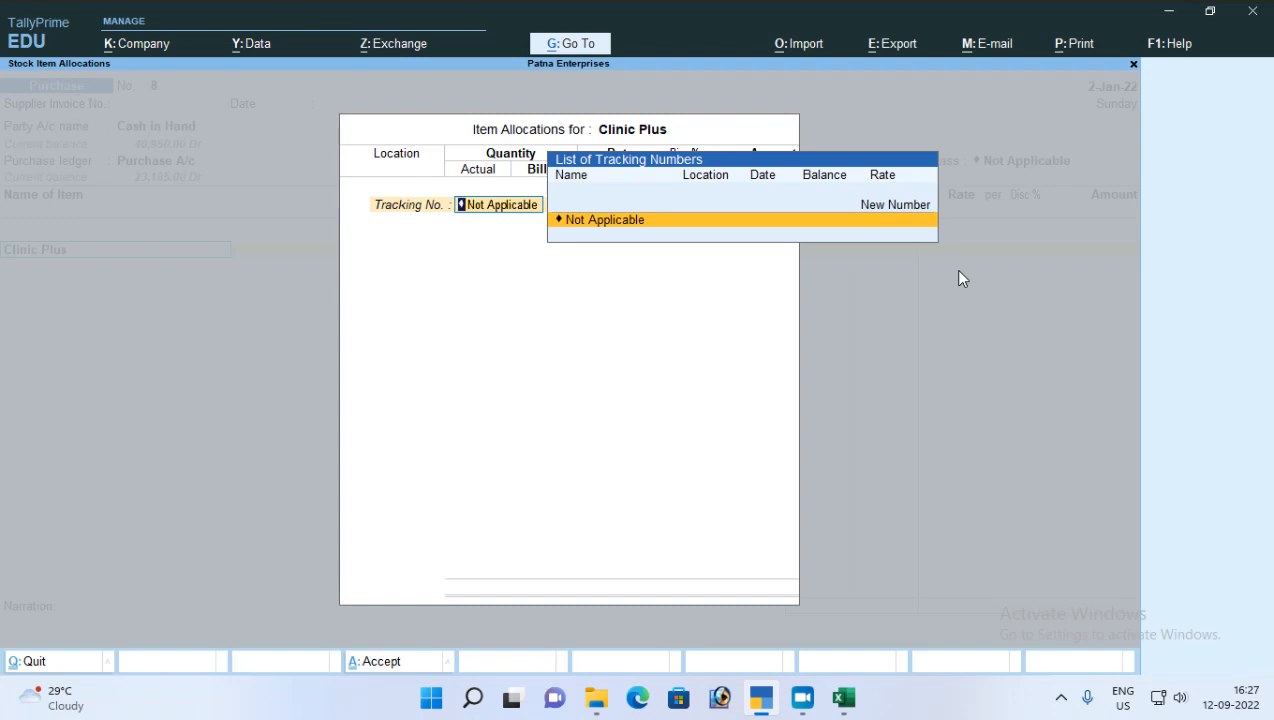
key(Escape)
key(Escape)
key(Return)
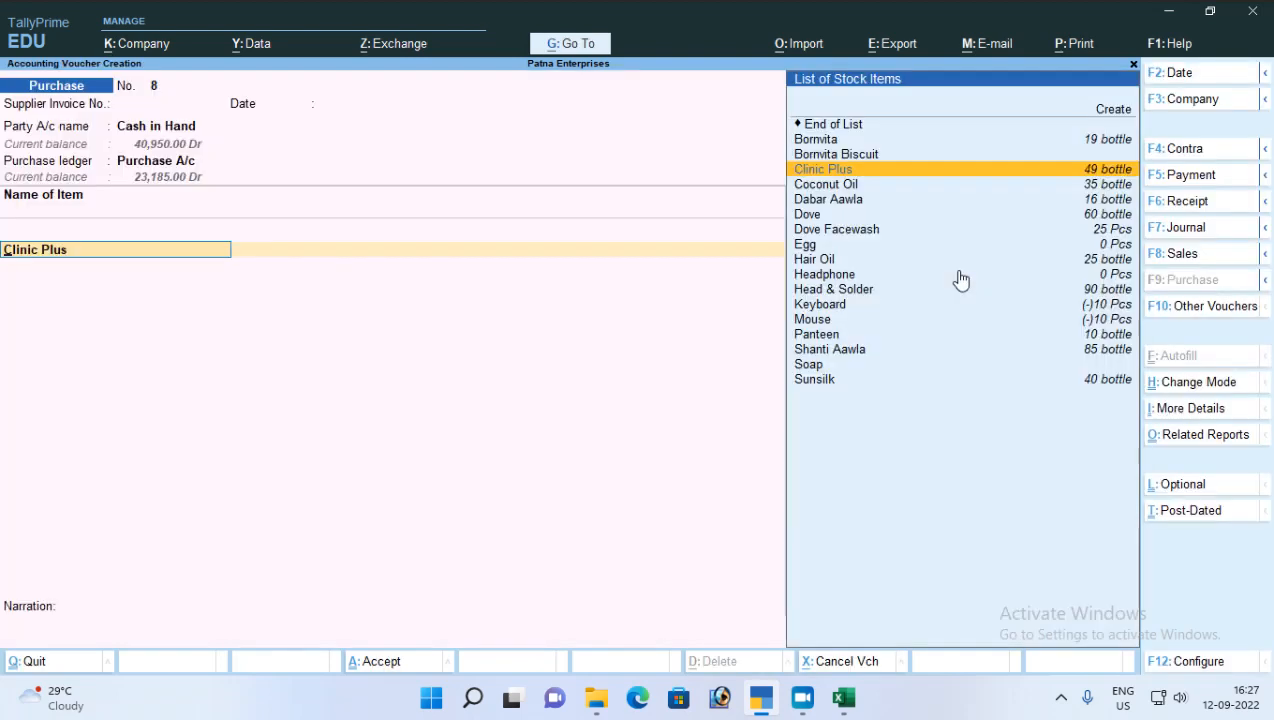
key(F2)
text(1)
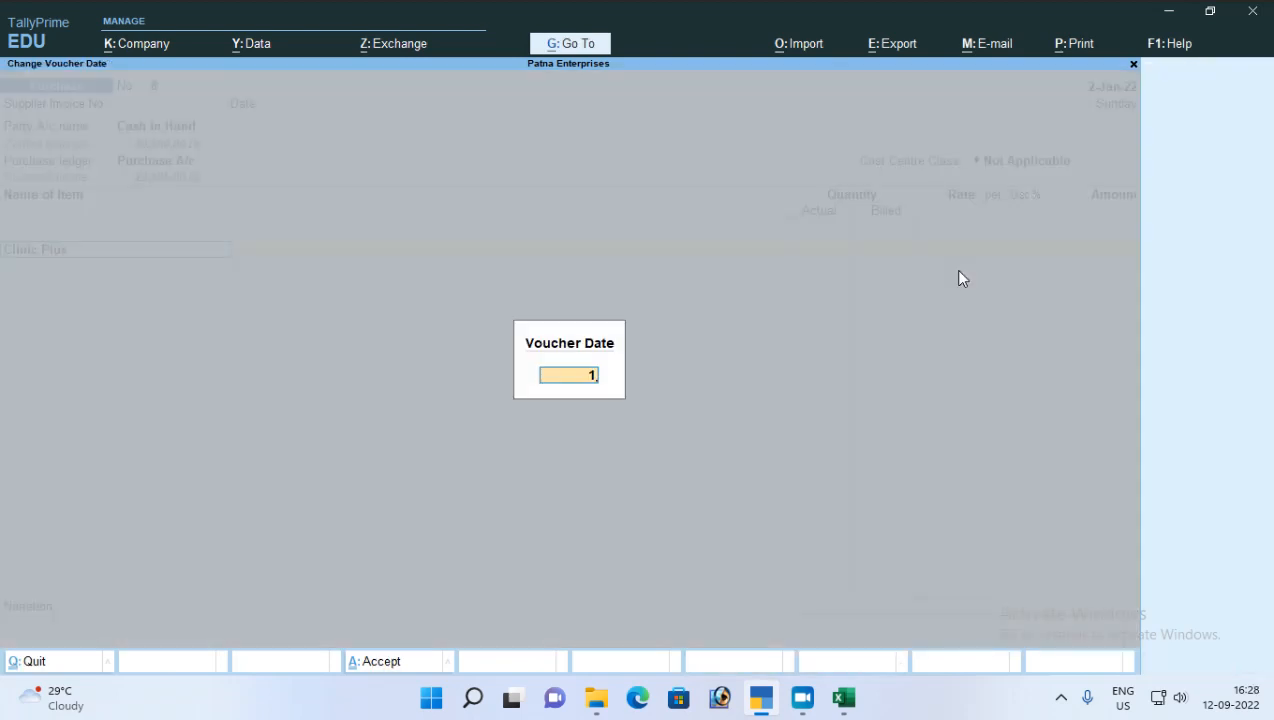
text(-9)
key(Return)
Step: Allocate 5 bottles of Clinic Plus at the Kankar Bag location to check the rate for the voucher date
key(Return)
key(Return)
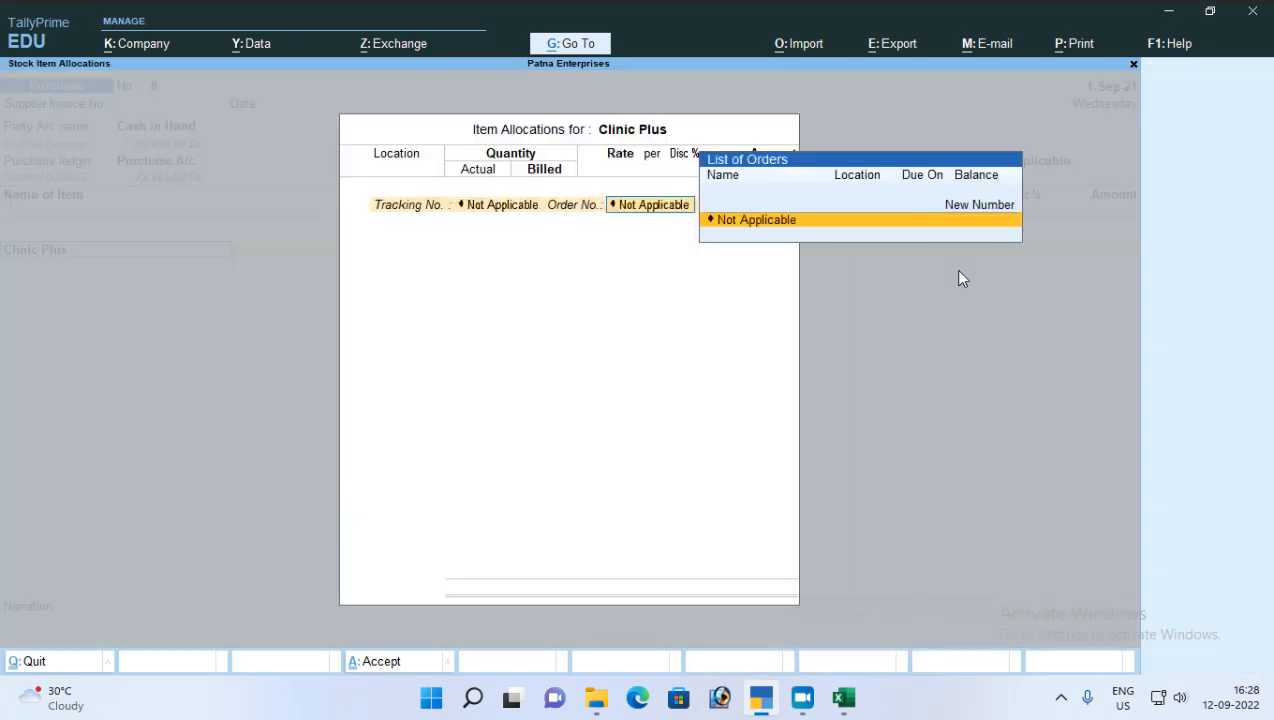
key(Return)
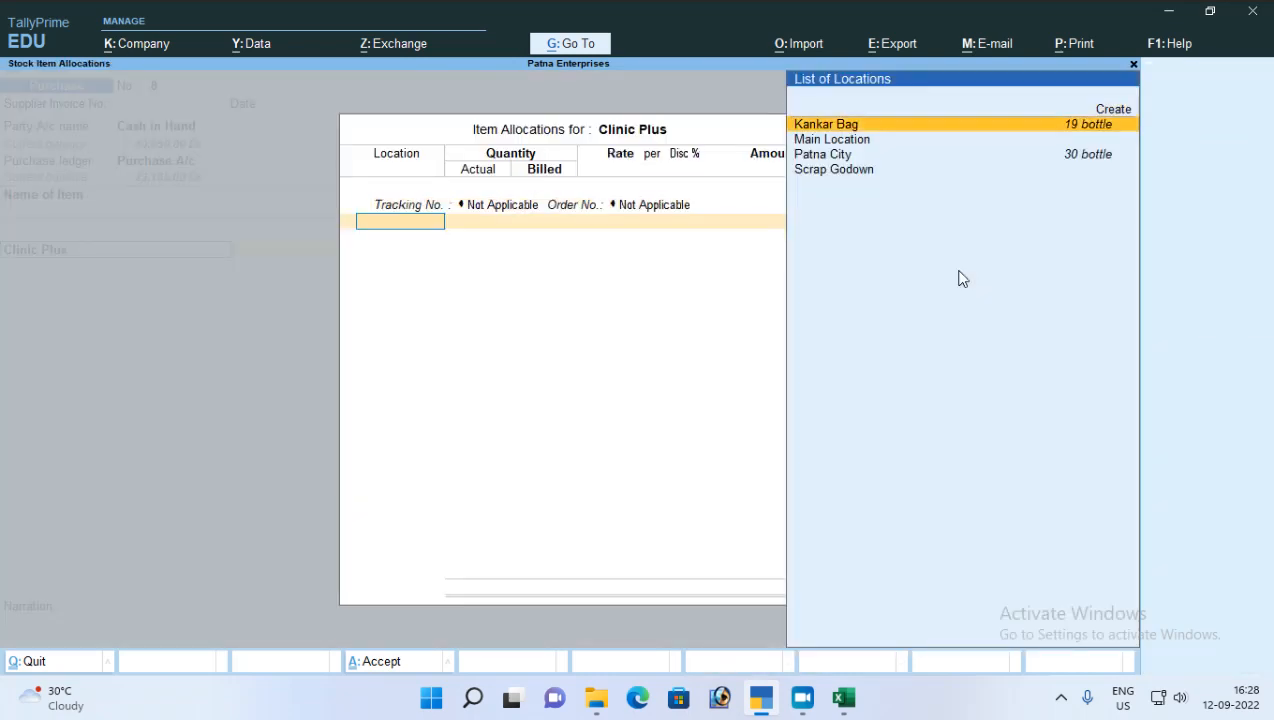
key(Return)
text(5)
key(Return)
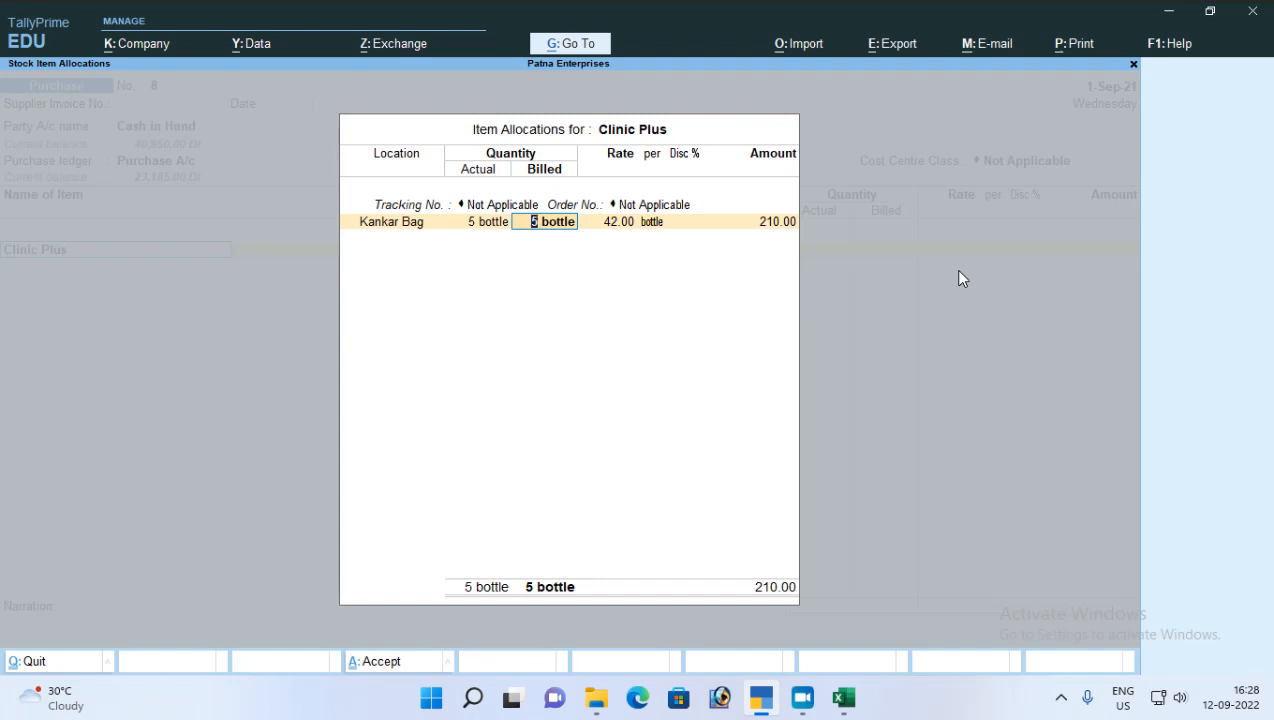
Step: Discard the item allocation and the unsaved purchase voucher, and reopen voucher entry
key(BackSpace)
key(Escape)
key(Escape)
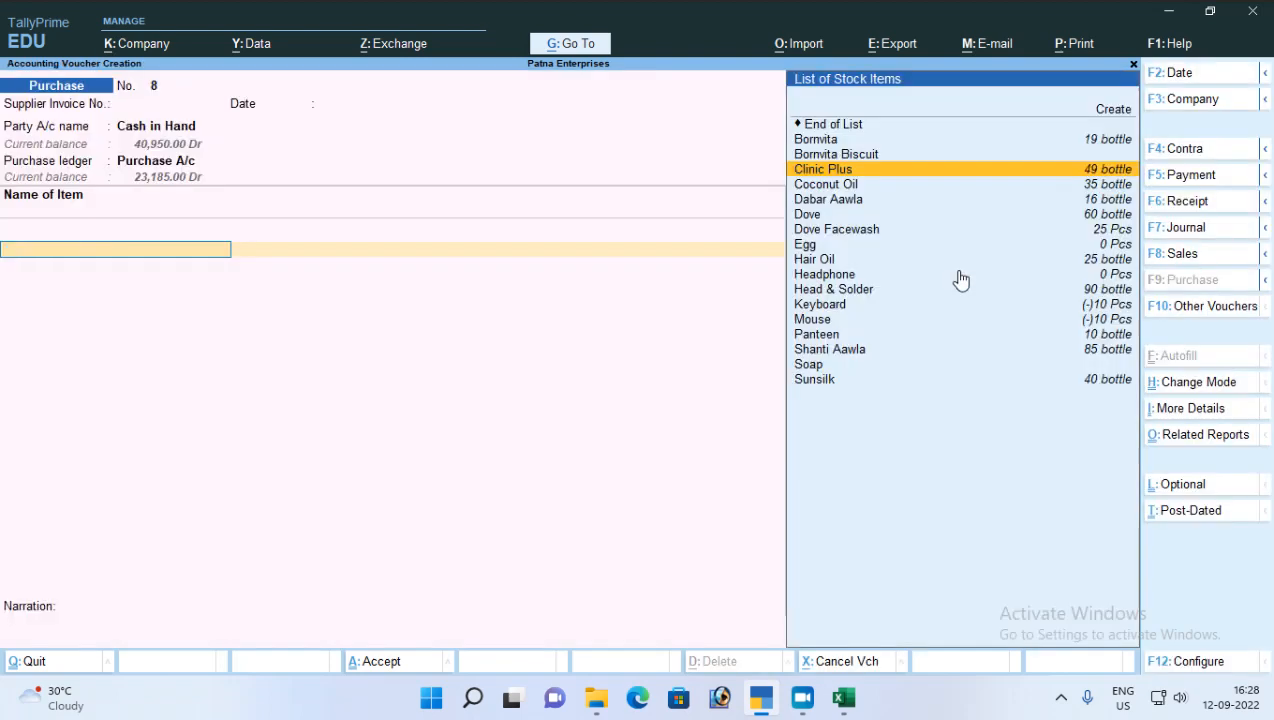
key(Escape)
key(Return)
Step: Set Cash in Hand as the party and Purchase A/c as the ledger in the purchase voucher dated 1-Sep-21
key(Return)
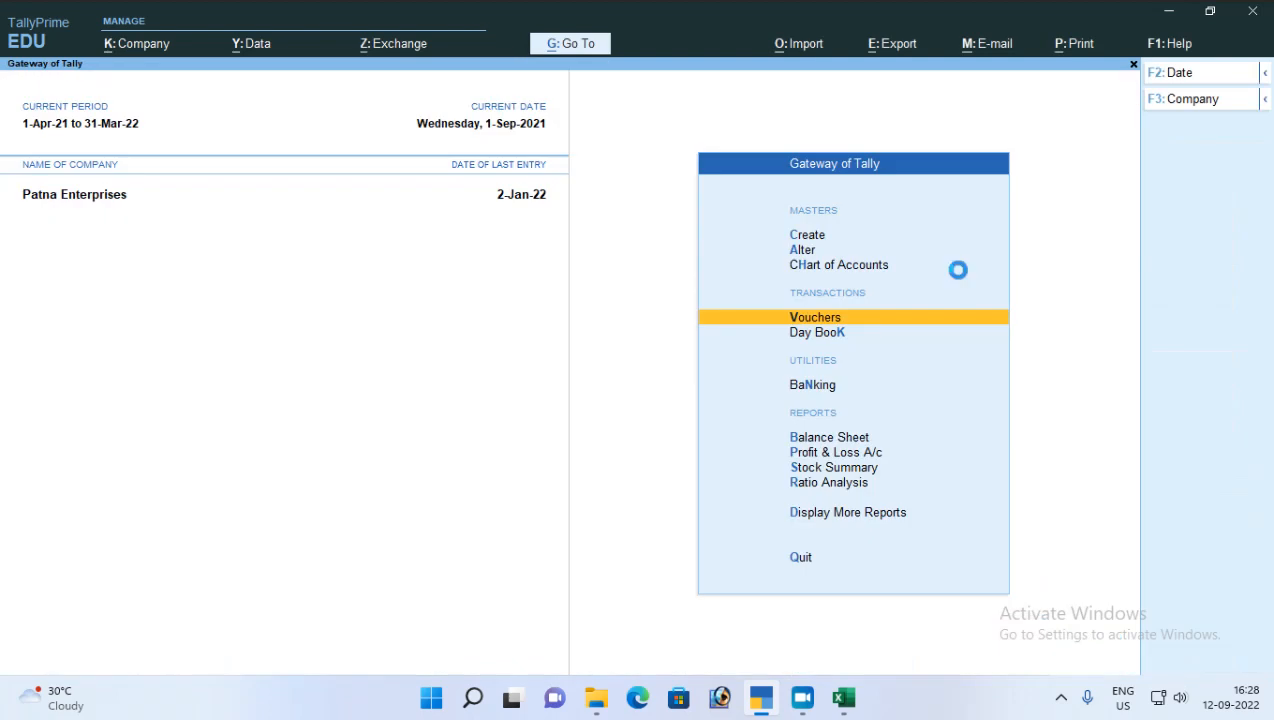
key(Return)
key(Return)
key(Down)
key(Down)
key(Down)
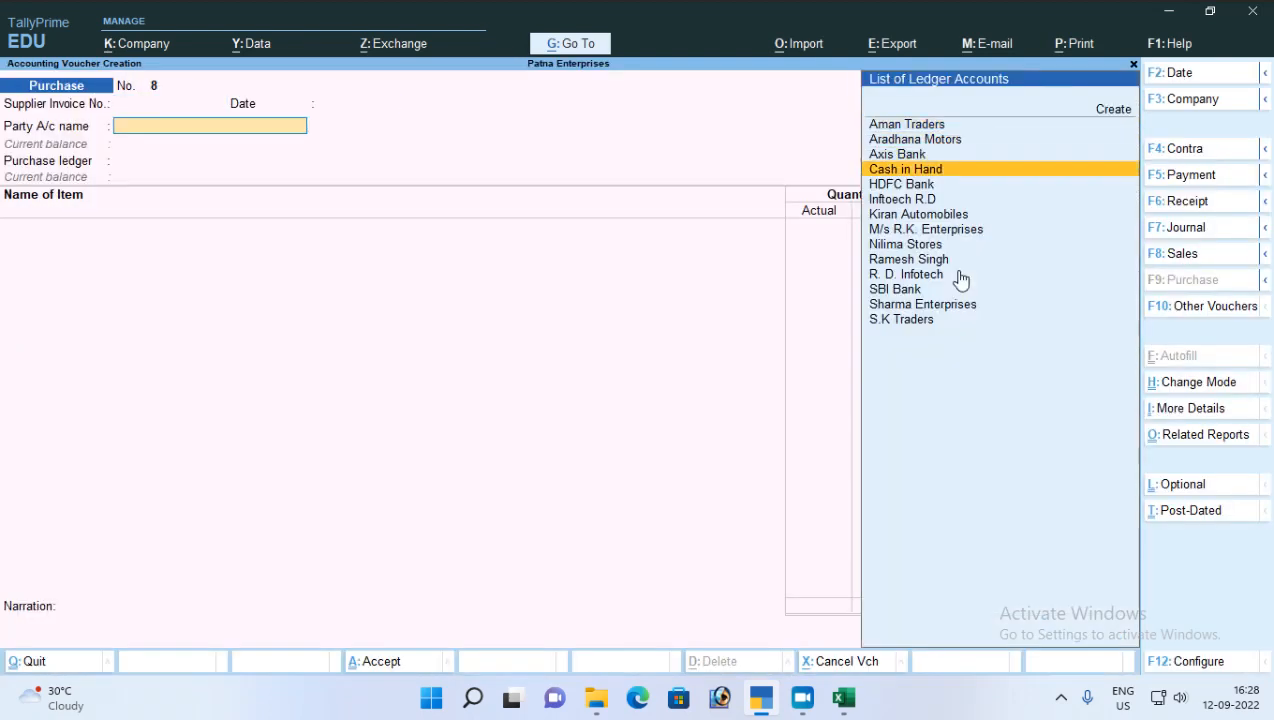
key(Return)
key(Return)
key(Return)
key(Return)
key(Return)
key(ctrl+a)
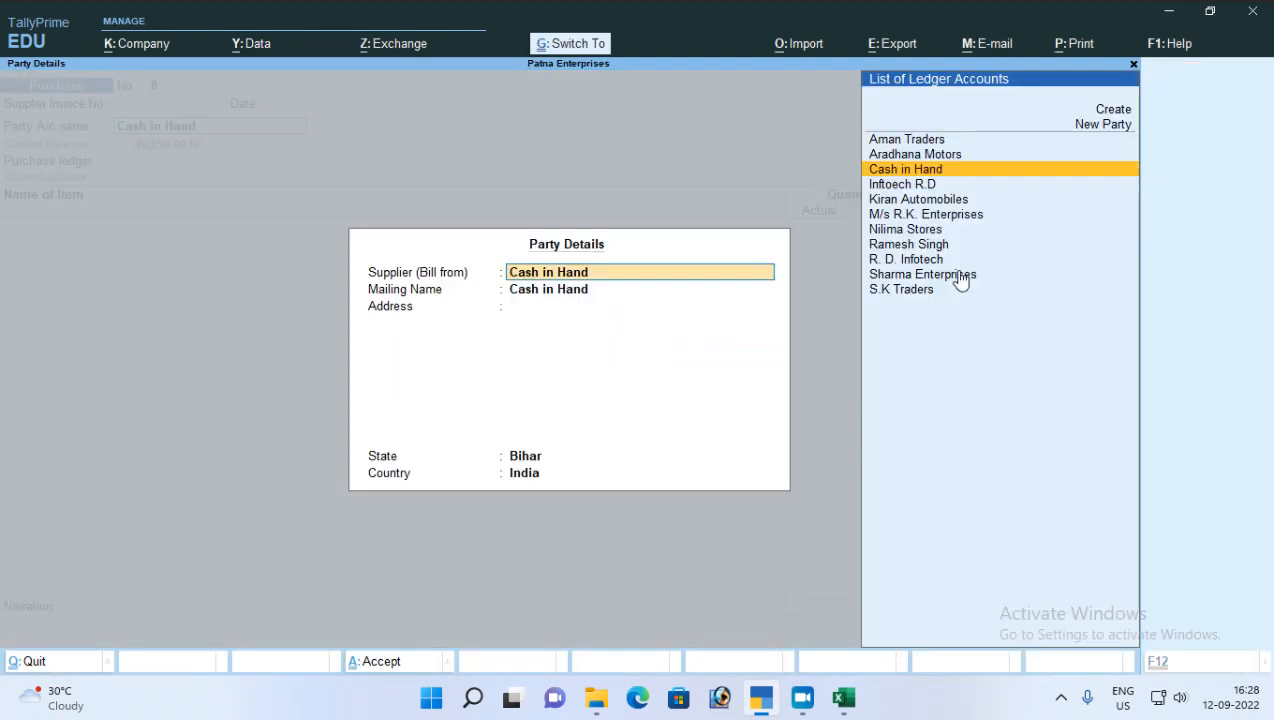
key(ctrl+a)
Step: Allocate 5 bottles of Clinic Plus at the Kankar Bag location in the 1-Sep-21 purchase voucher to check its rate
key(Return)
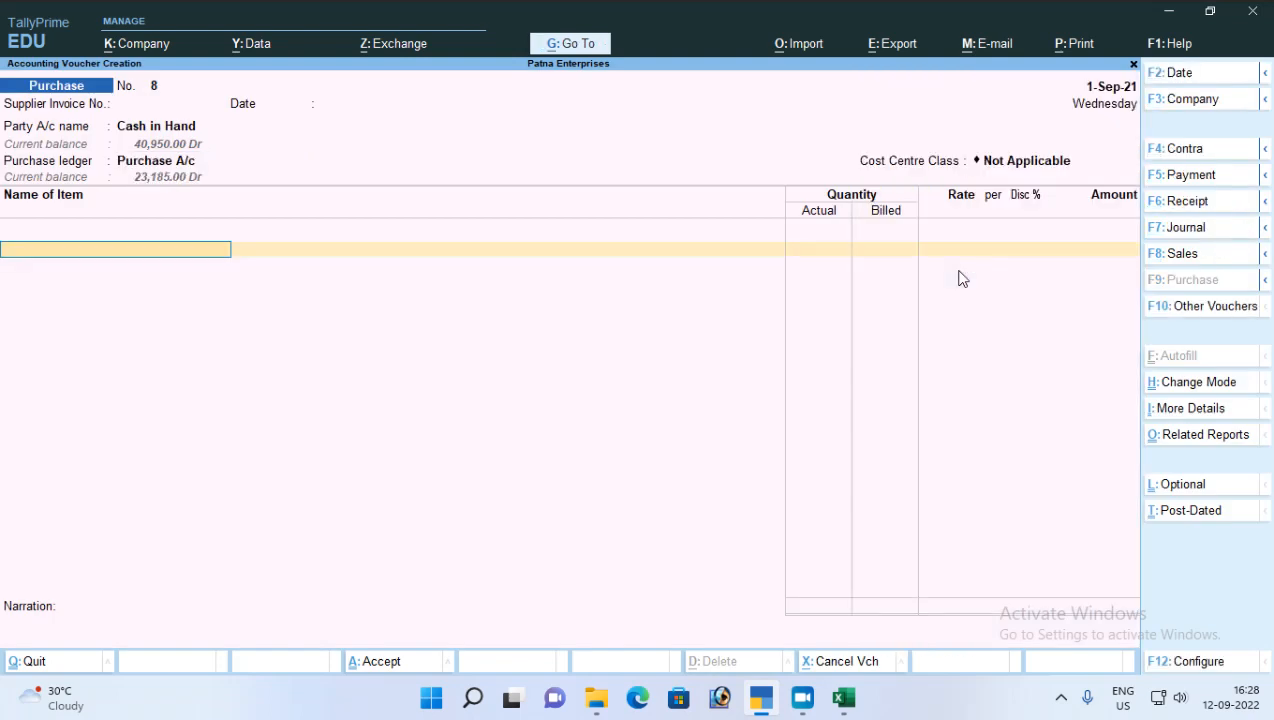
text(cli)
key(Return)
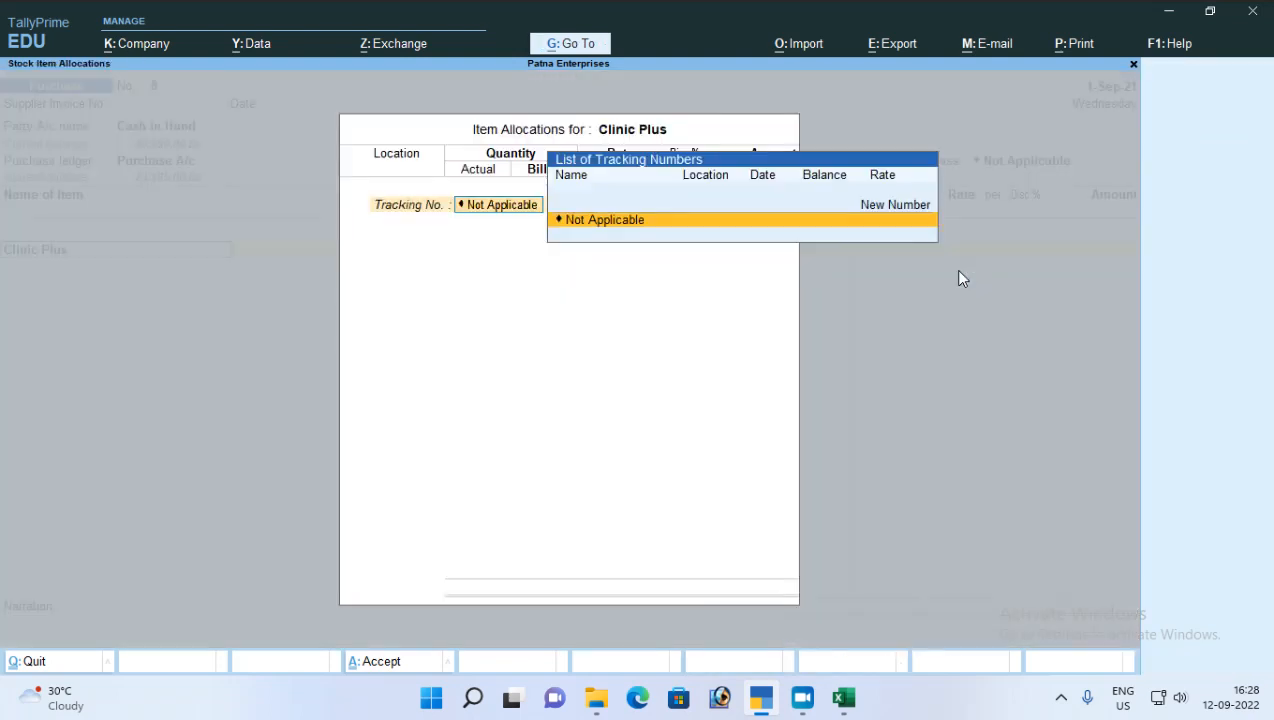
key(Return)
key(Return)
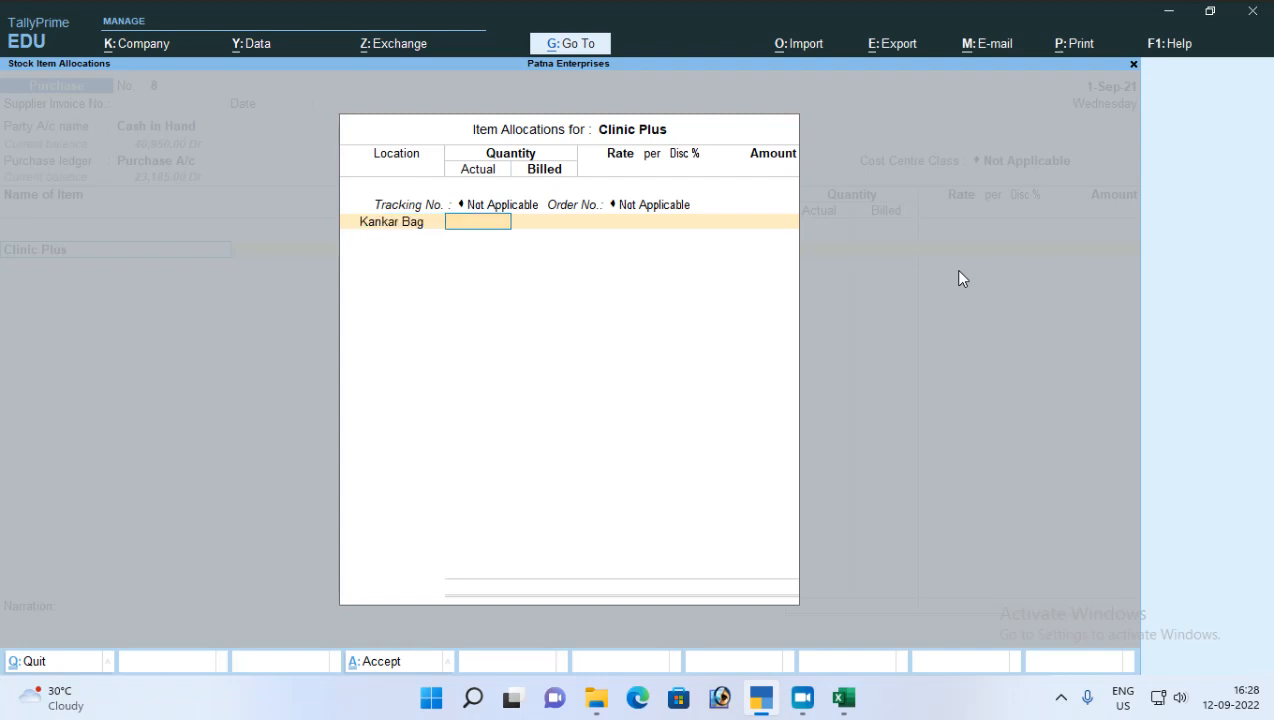
text(5)
key(Return)
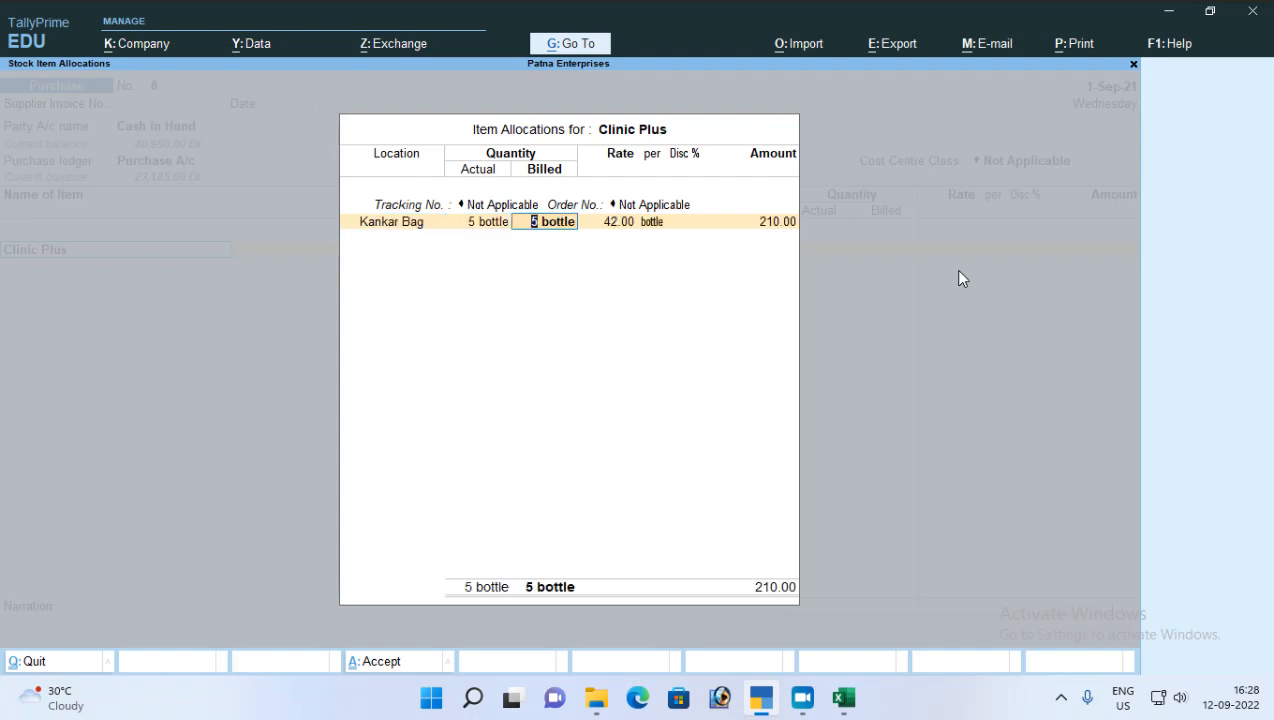
Step: Discard the Clinic Plus allocation and the unsaved 1-Sep-21 purchase voucher, and reopen voucher entry
key(Escape)
key(y)
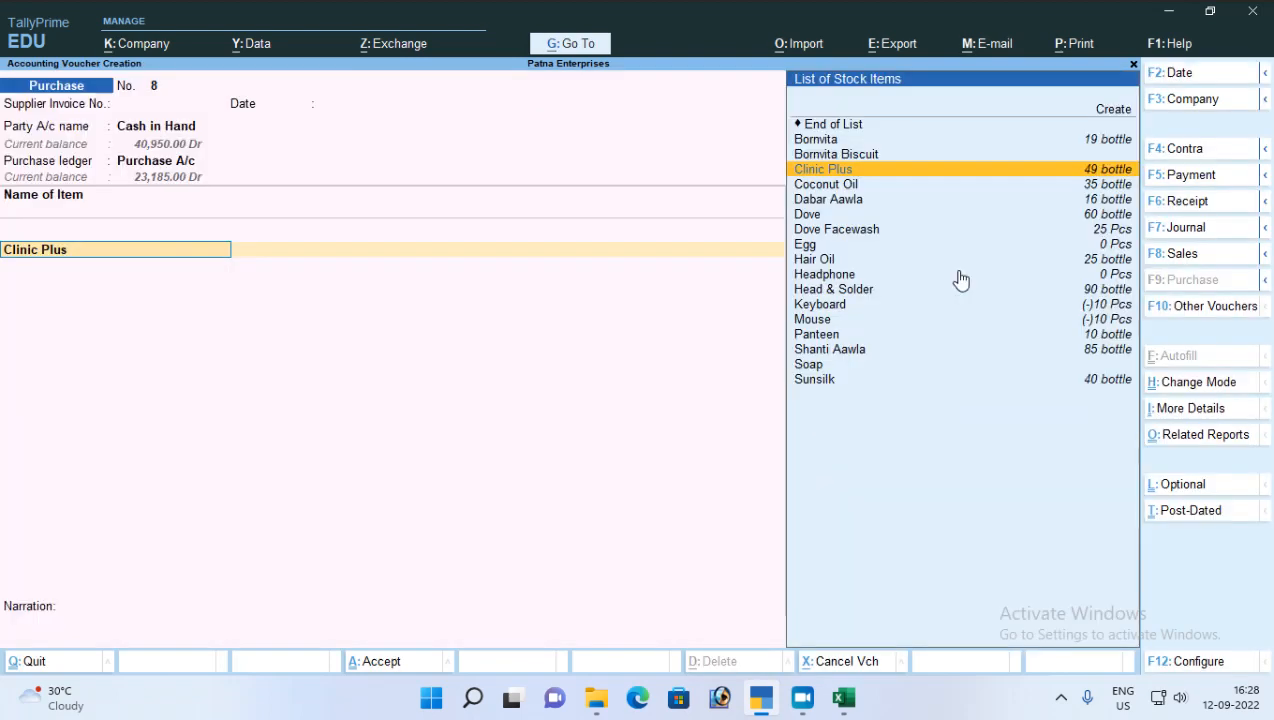
key(Escape)
key(y)
key(Return)
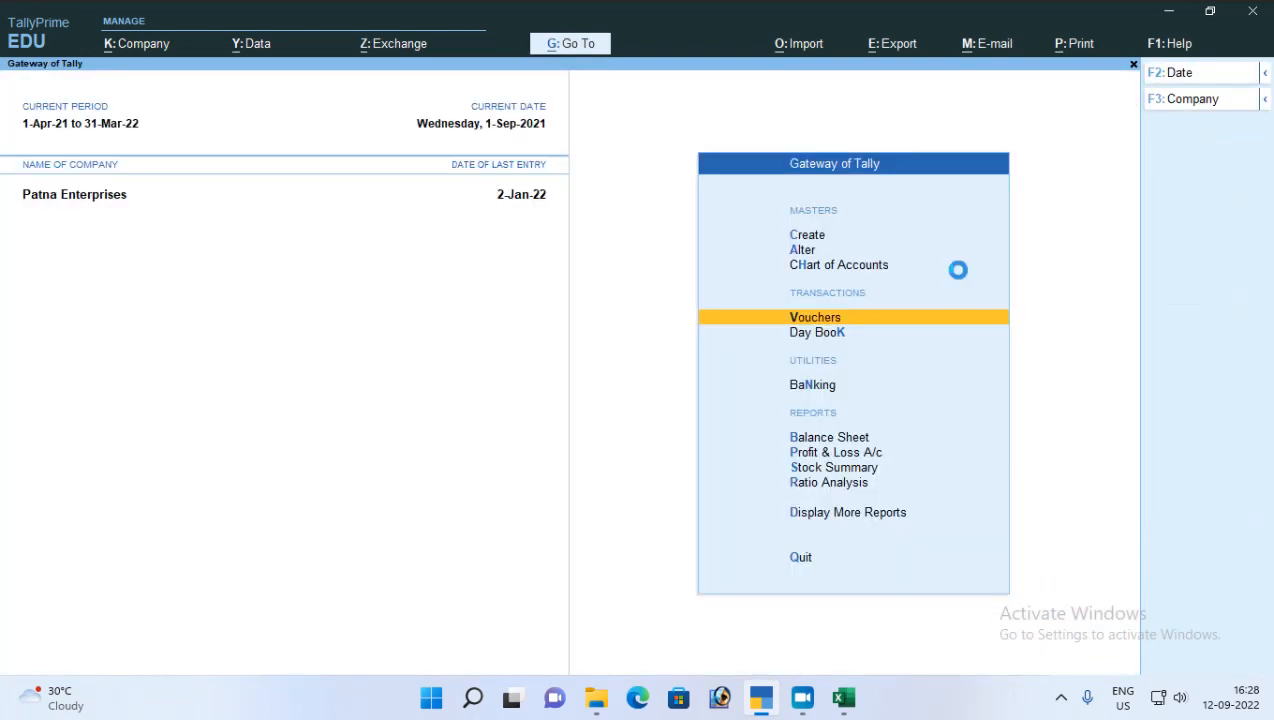
Step: Change the purchase voucher date to 1-May-21
key(F2)
text(1-5)
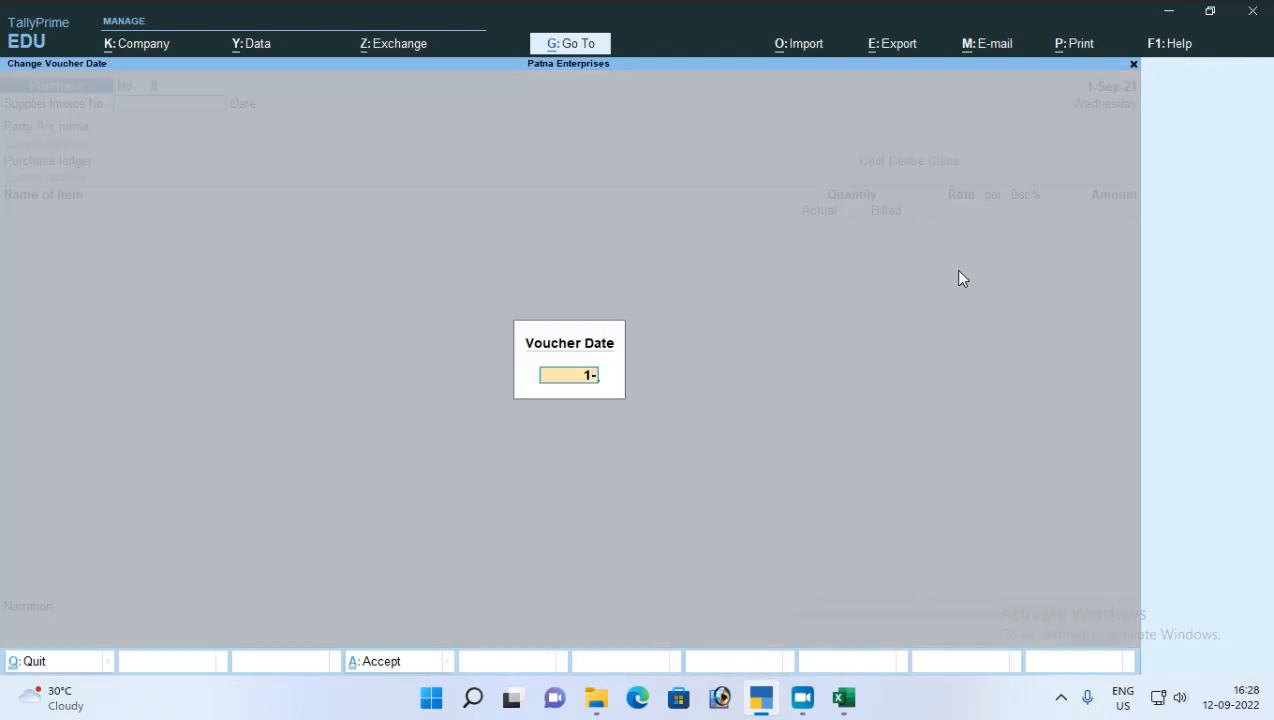
key(Return)
key(Return)
key(Return)
key(Return)
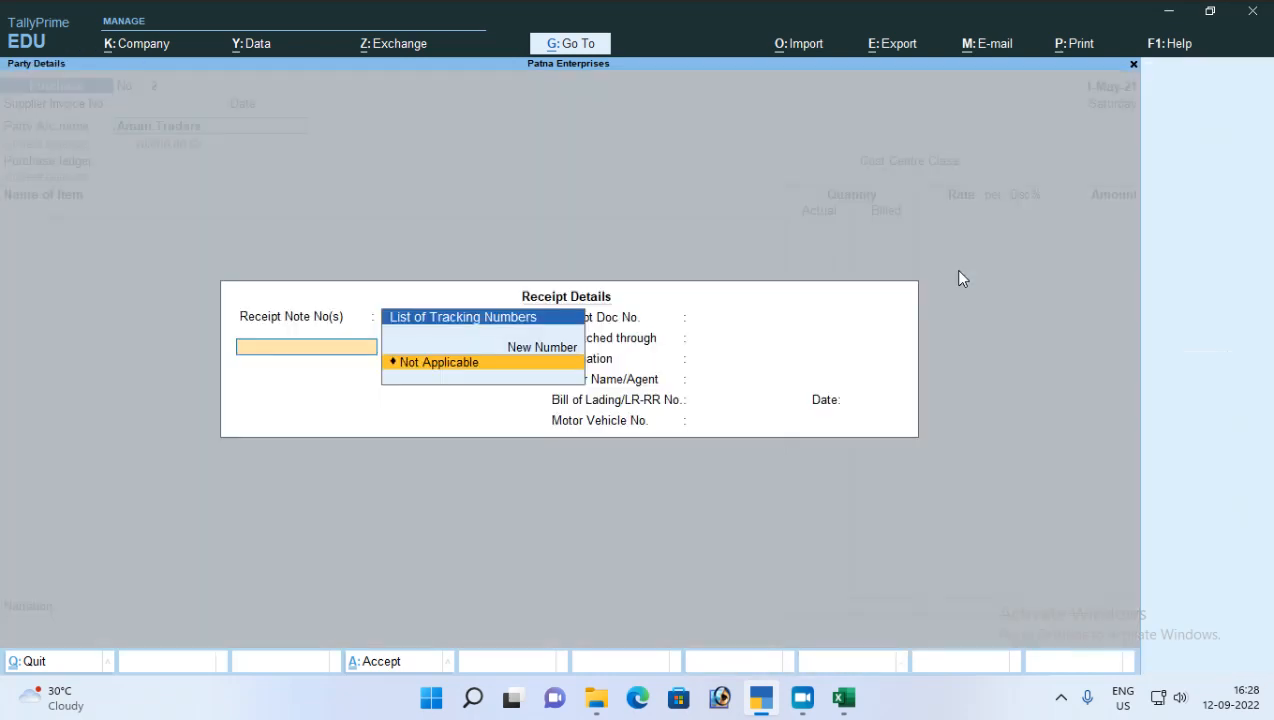
Step: Set Cash in Hand as the party, with the receipt note Not Applicable and the remaining receipt and party details left as they are
key(Escape)
key(Down)
key(Down)
key(Down)
key(Down)
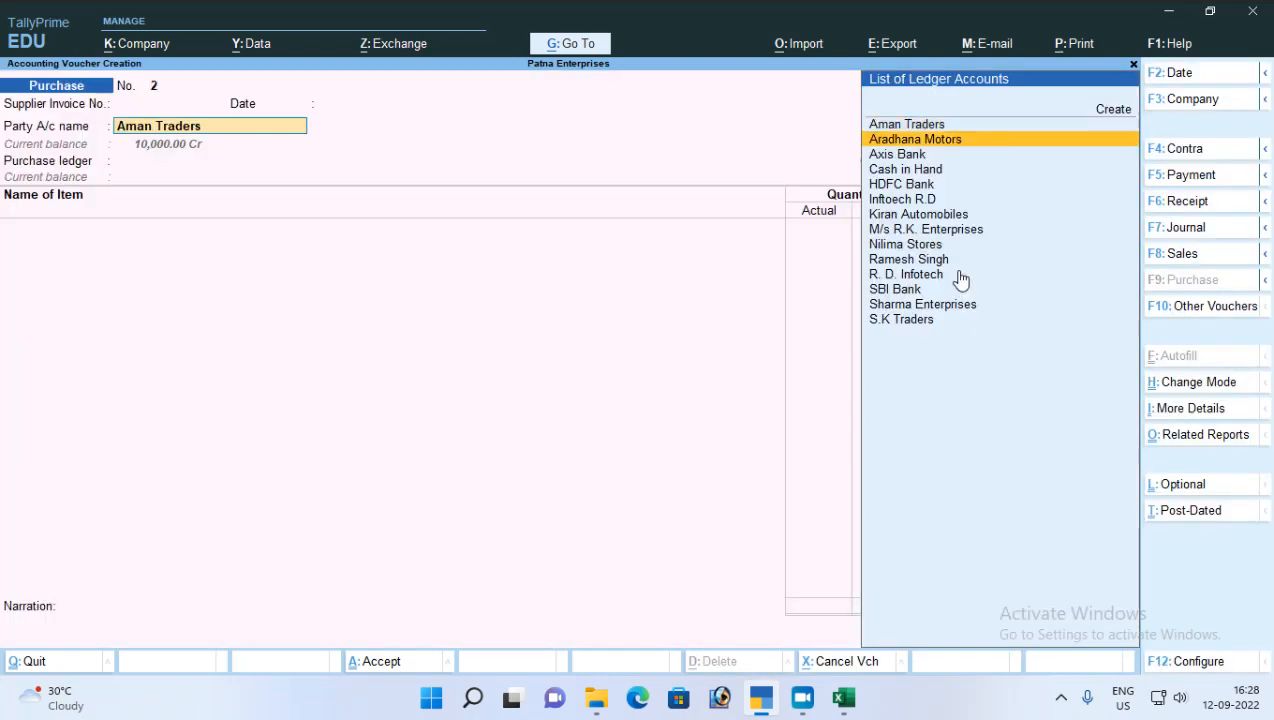
key(Up)
key(Return)
key(Return)
key(Return)
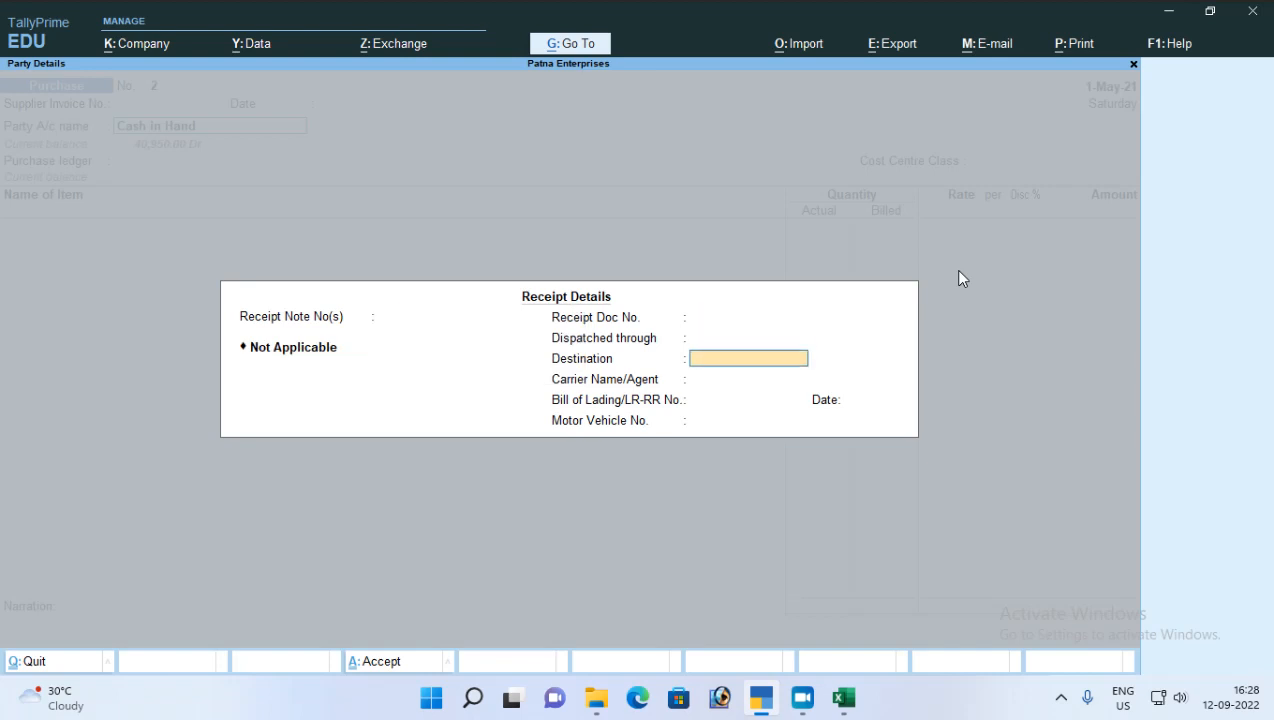
key(Return)
key(Return)
Step: Choose Purchase A/c as the purchase ledger and Clinic Plus as the item, with tracking and order numbers Not Applicable
key(Return)
key(Return)
key(Return)
key(Return)
key(Return)
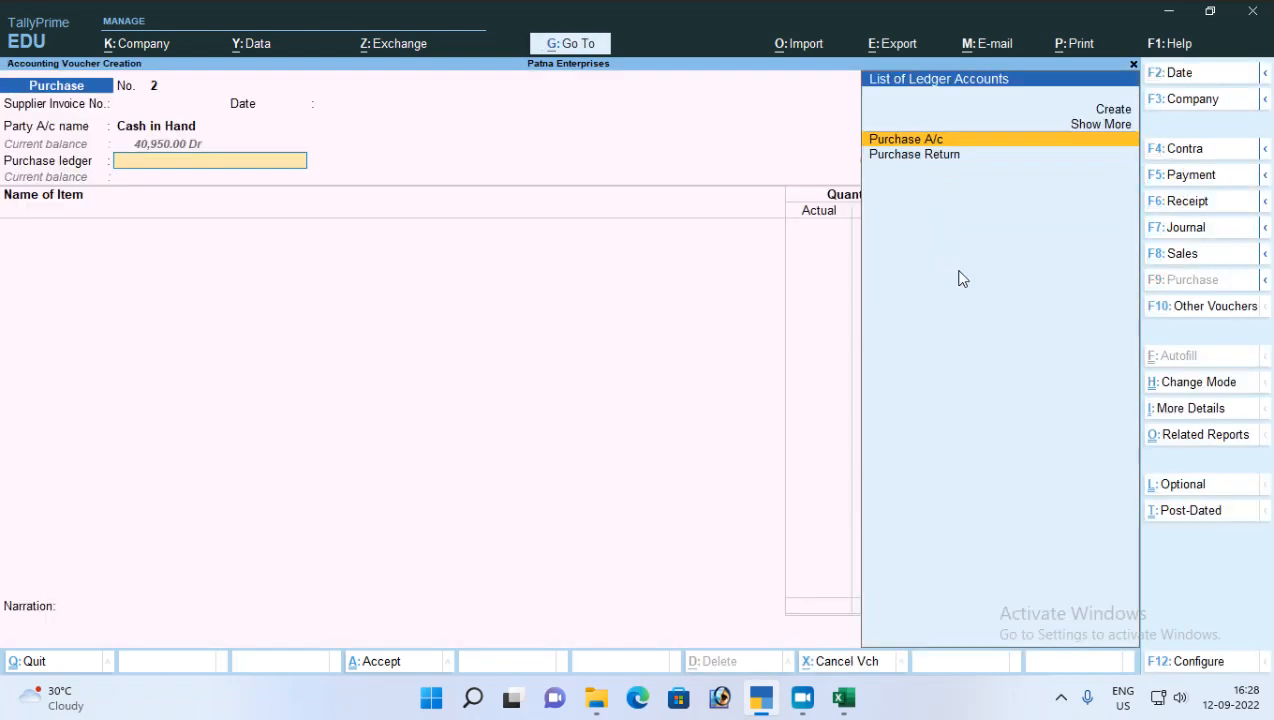
key(Return)
key(Return)
text(c)
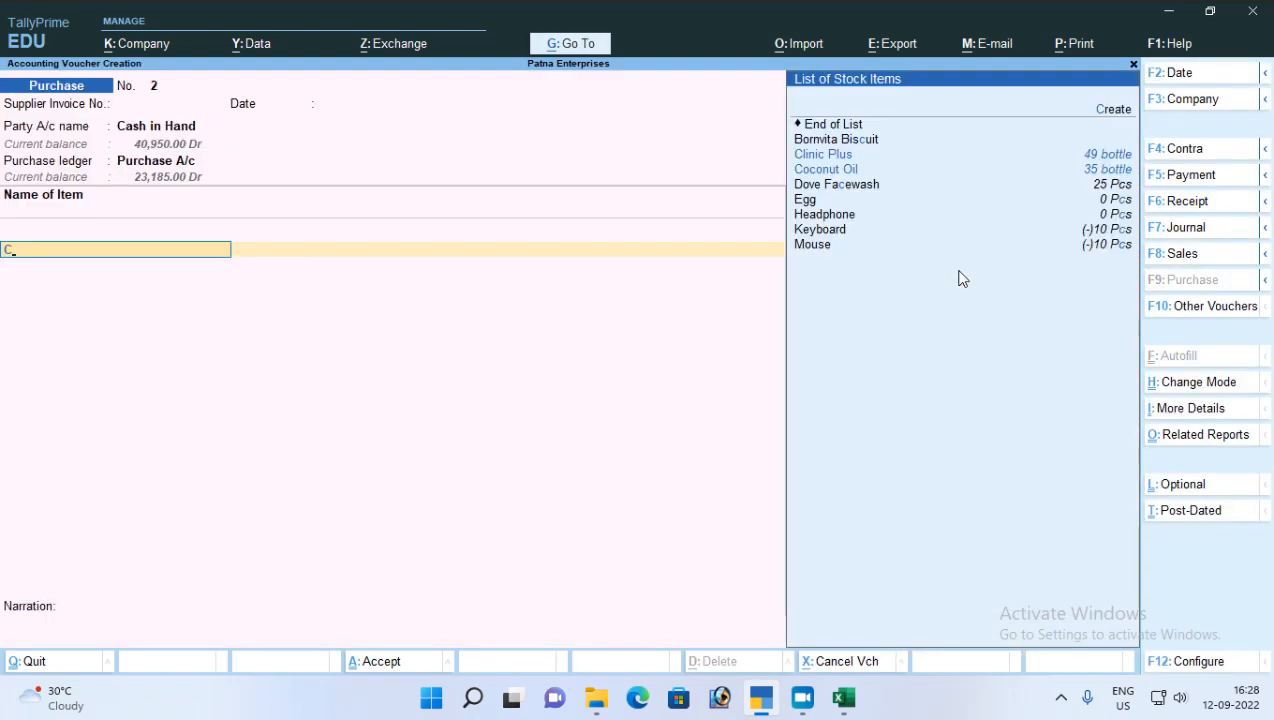
key(Return)
key(Down)
key(Return)
Step: Allocate 5 bottles at Kankar Bag and return to the 1-May-21 voucher to check the Clinic Plus rate
key(Return)
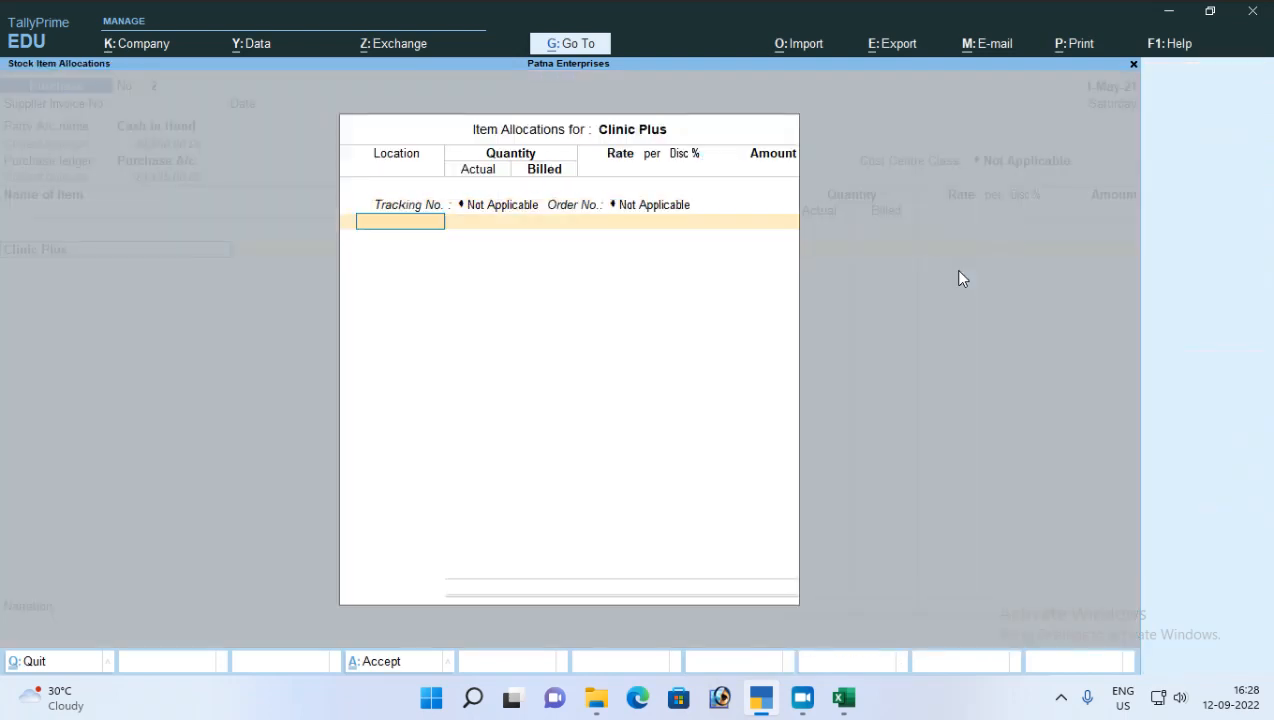
key(Return)
text(5)
key(Return)
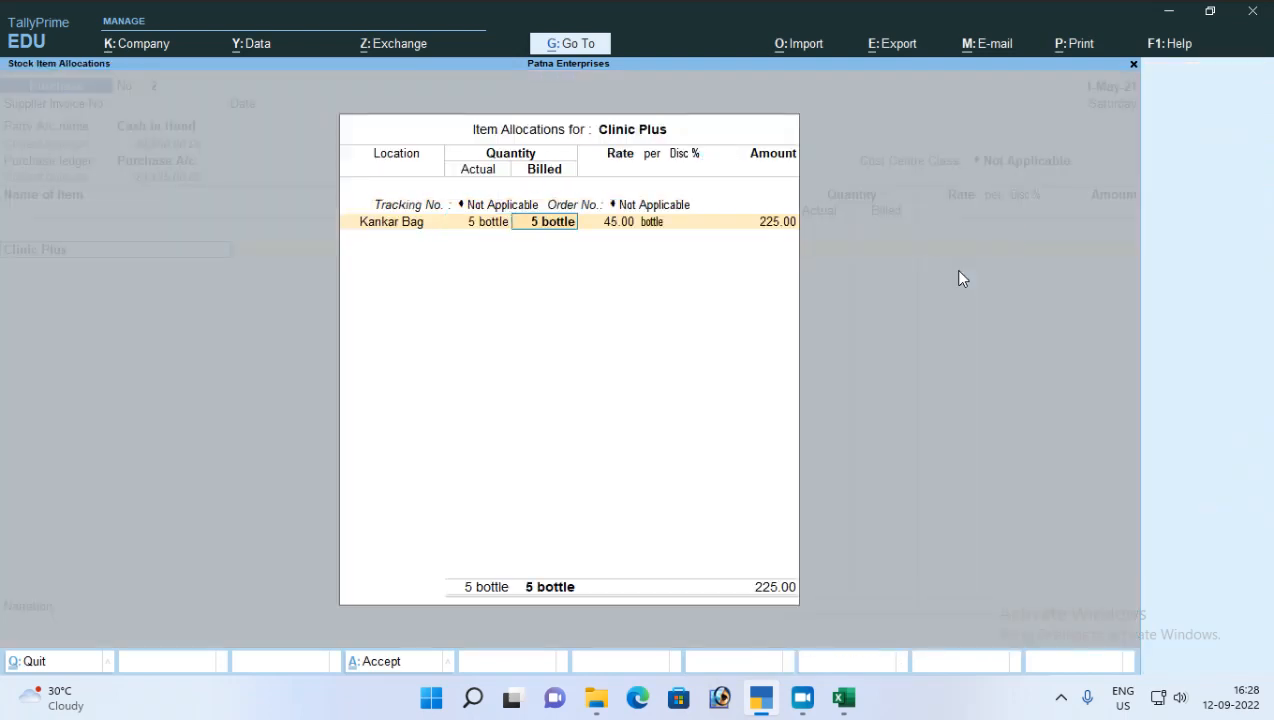
key(Return)
key(Return)
key(Return)
key(Return)
key(Return)
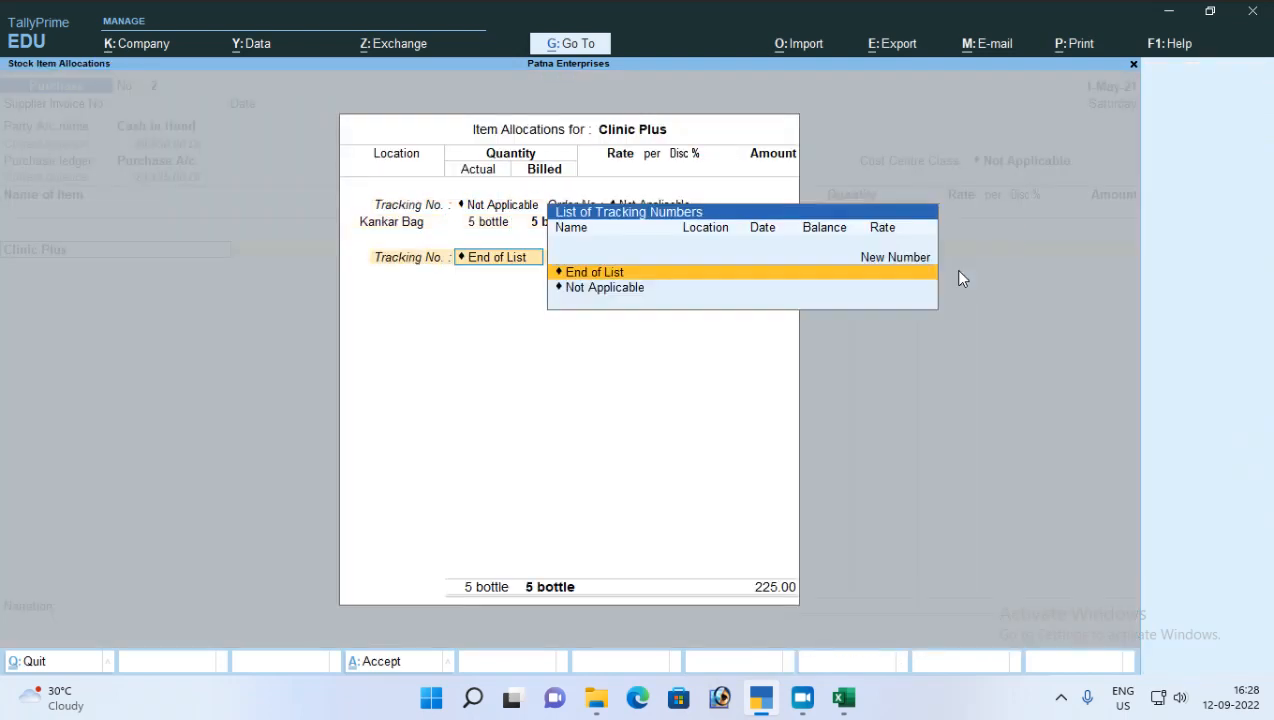
key(Return)
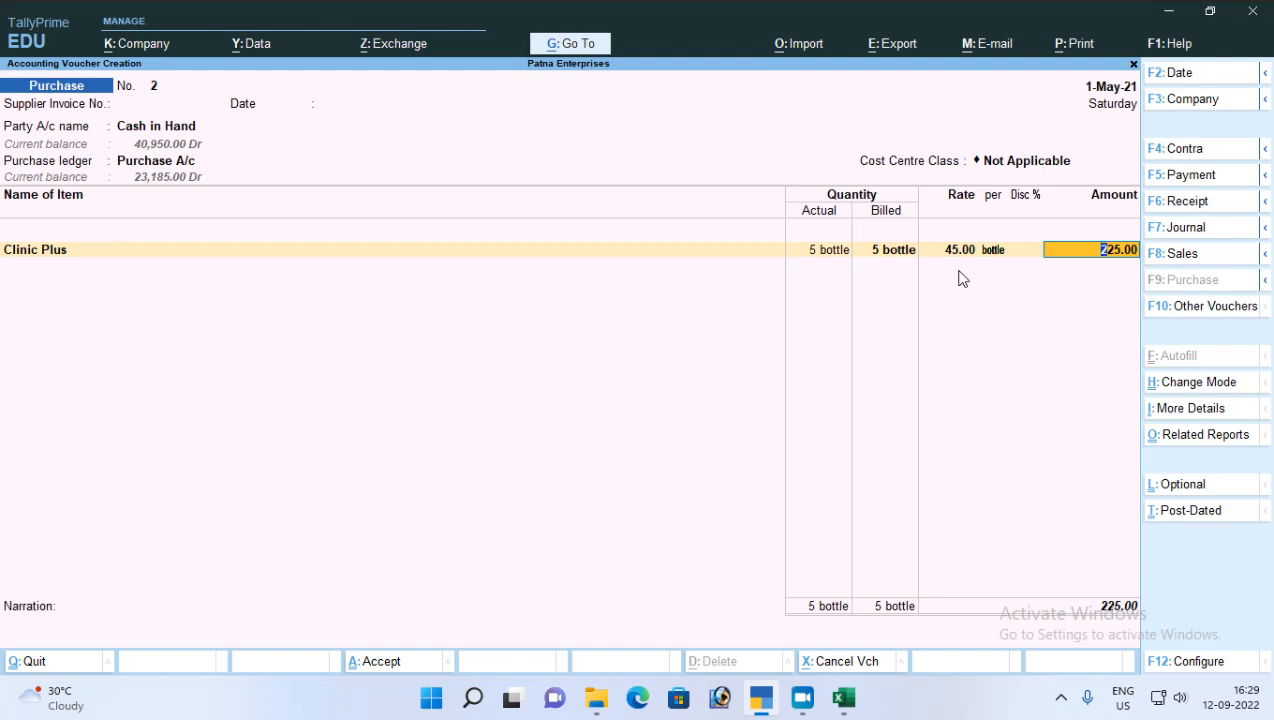
Step: Discard the unsaved purchase voucher and open the creation form for a new stock item
key(Escape)
key(y)
key(Return)
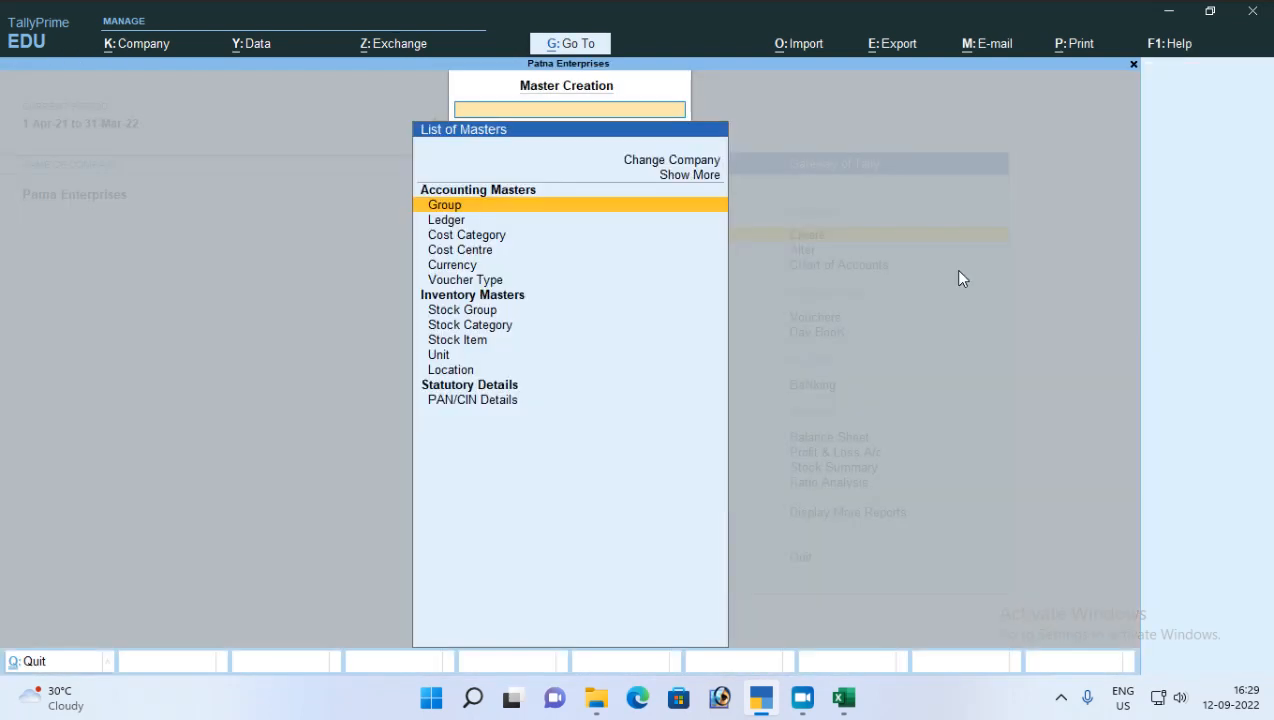
key(Down)
key(Down)
key(Down)
key(Down)
key(Down)
key(Down)
key(Down)
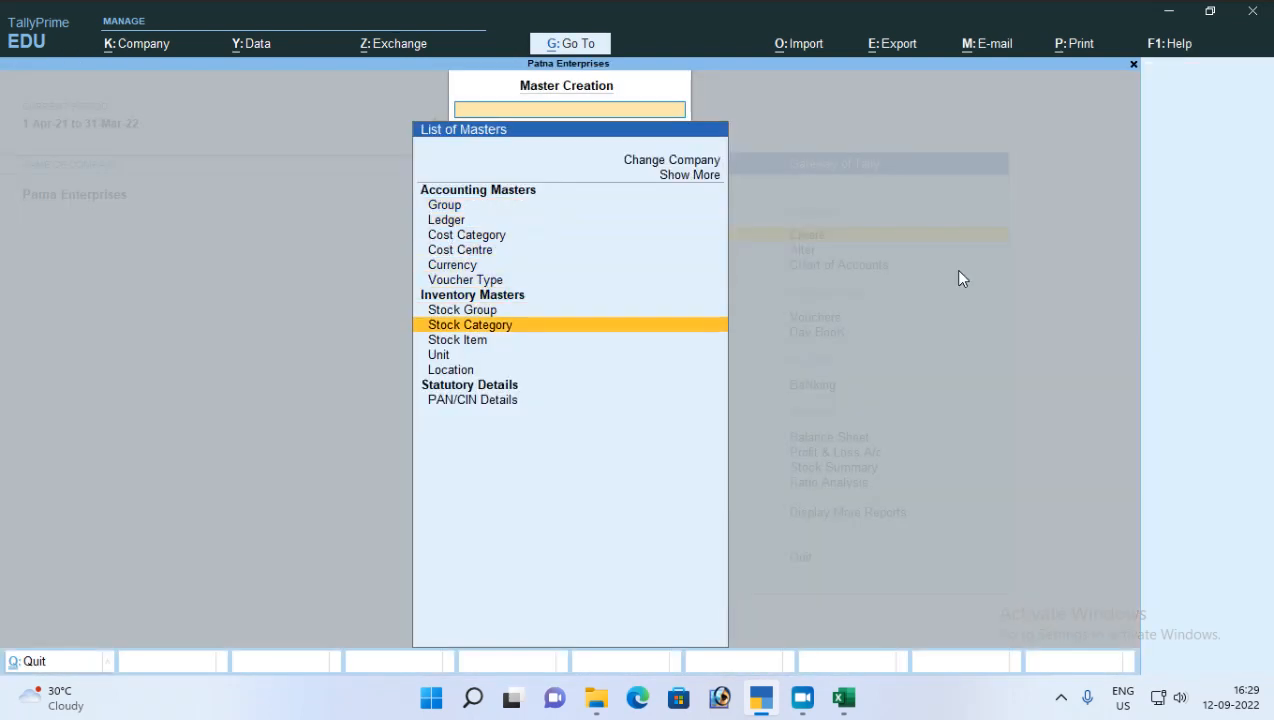
key(Down)
key(Return)
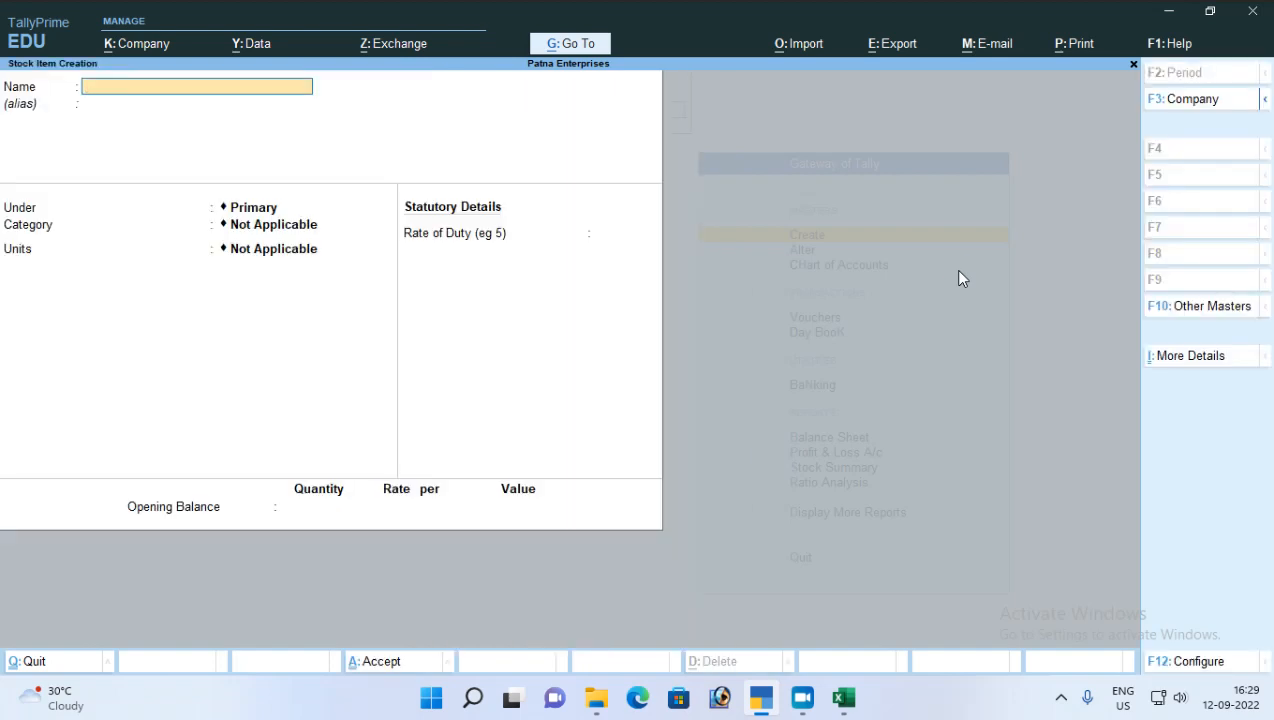
Step: Review the Provide Standard Buying and Selling Rates option in the stock item configuration and accept the settings
key(F12)
key(Down)
key(Down)
key(Down)
key(Down)
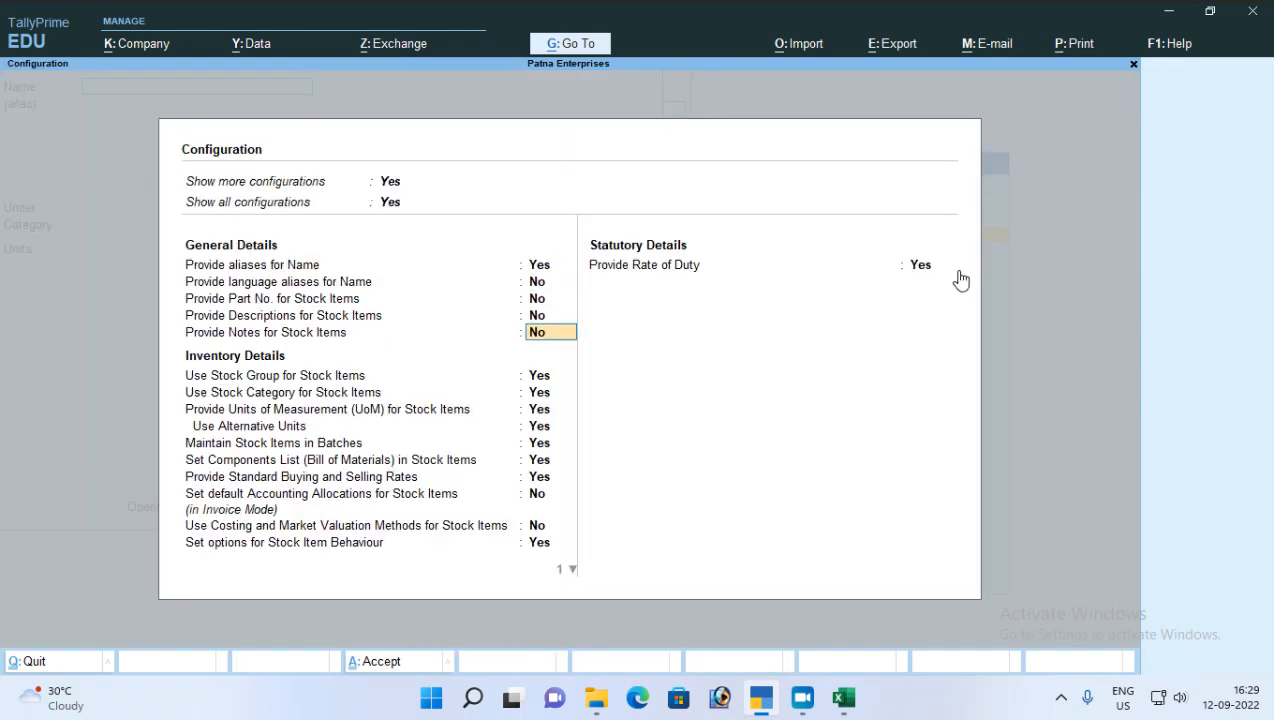
key(Down)
key(Down)
key(Down)
key(Down)
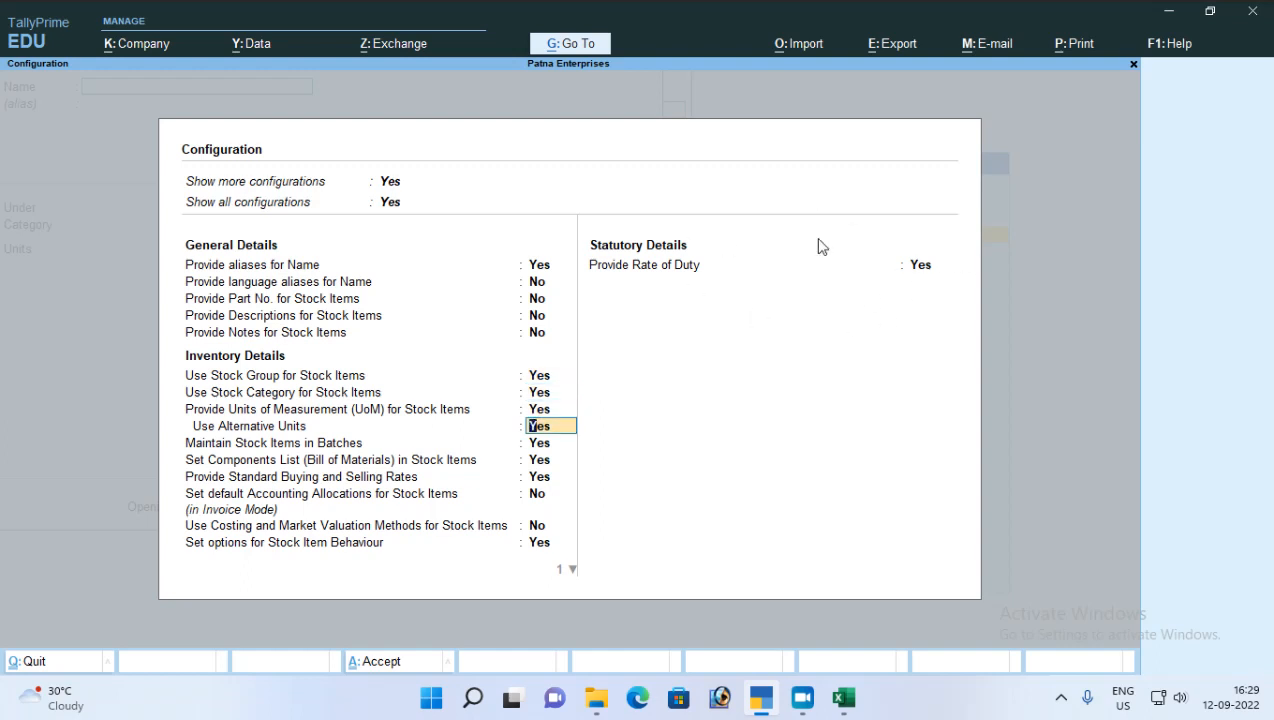
click(244, 479)
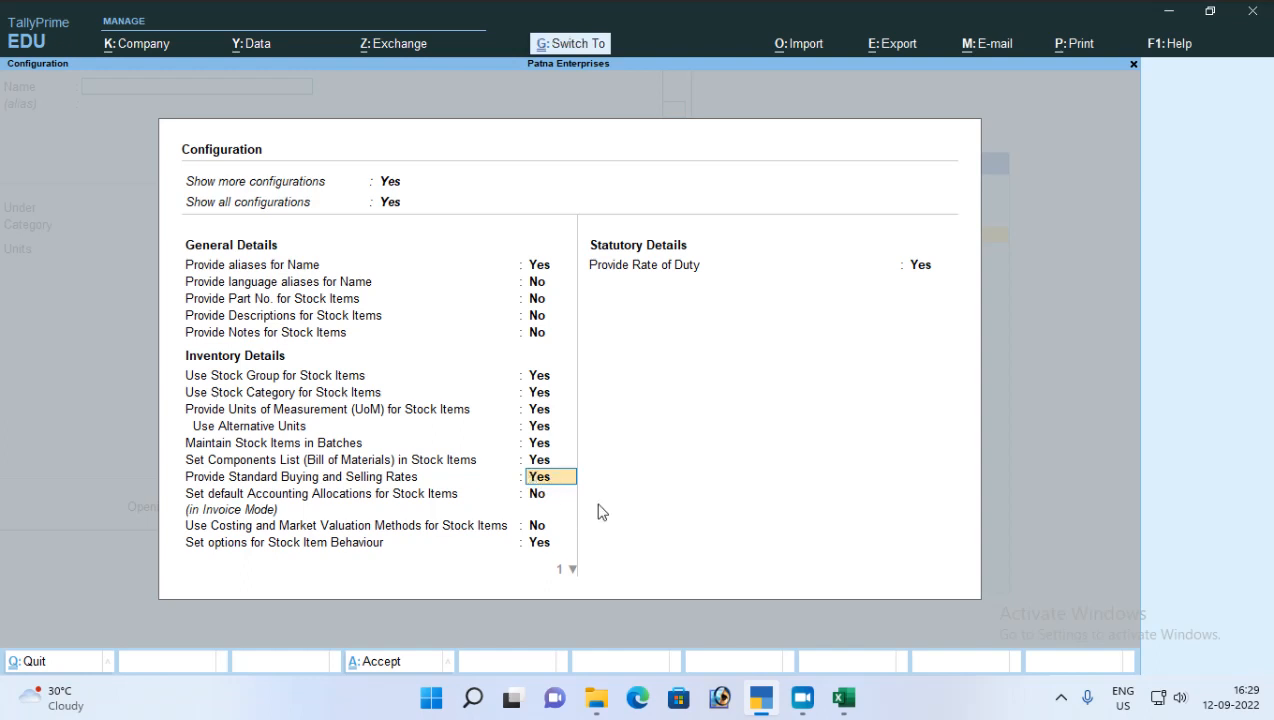
key(ctrl+a)
Step: Name the new stock item "Item" and assign it the group Primary and the category Not Applicable
text(Item)
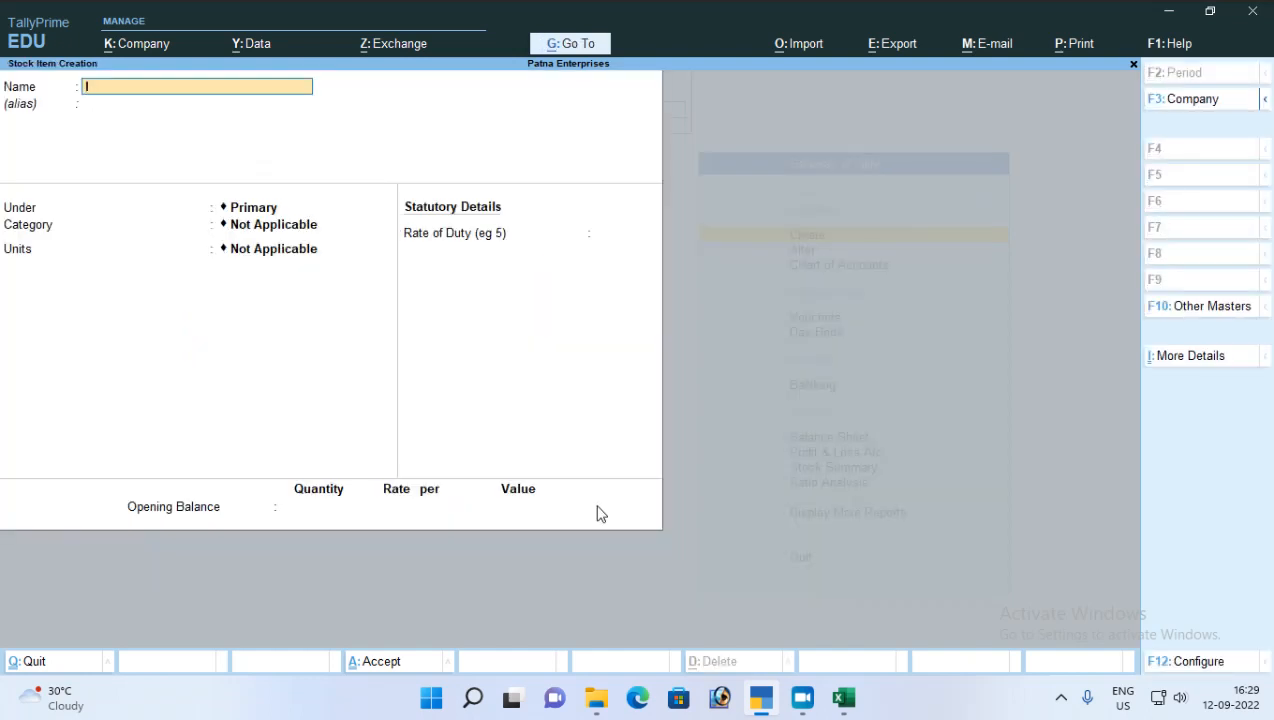
key(Return)
key(Return)
key(Return)
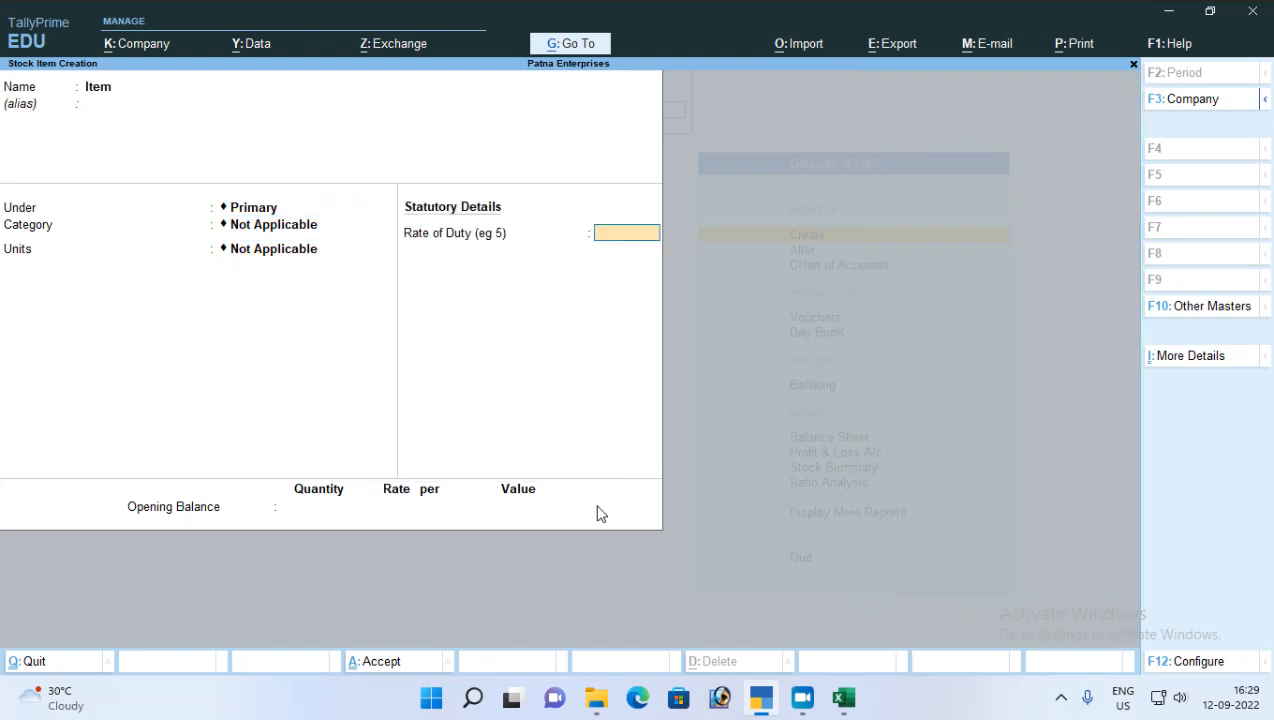
key(BackSpace)
key(BackSpace)
key(BackSpace)
key(BackSpace)
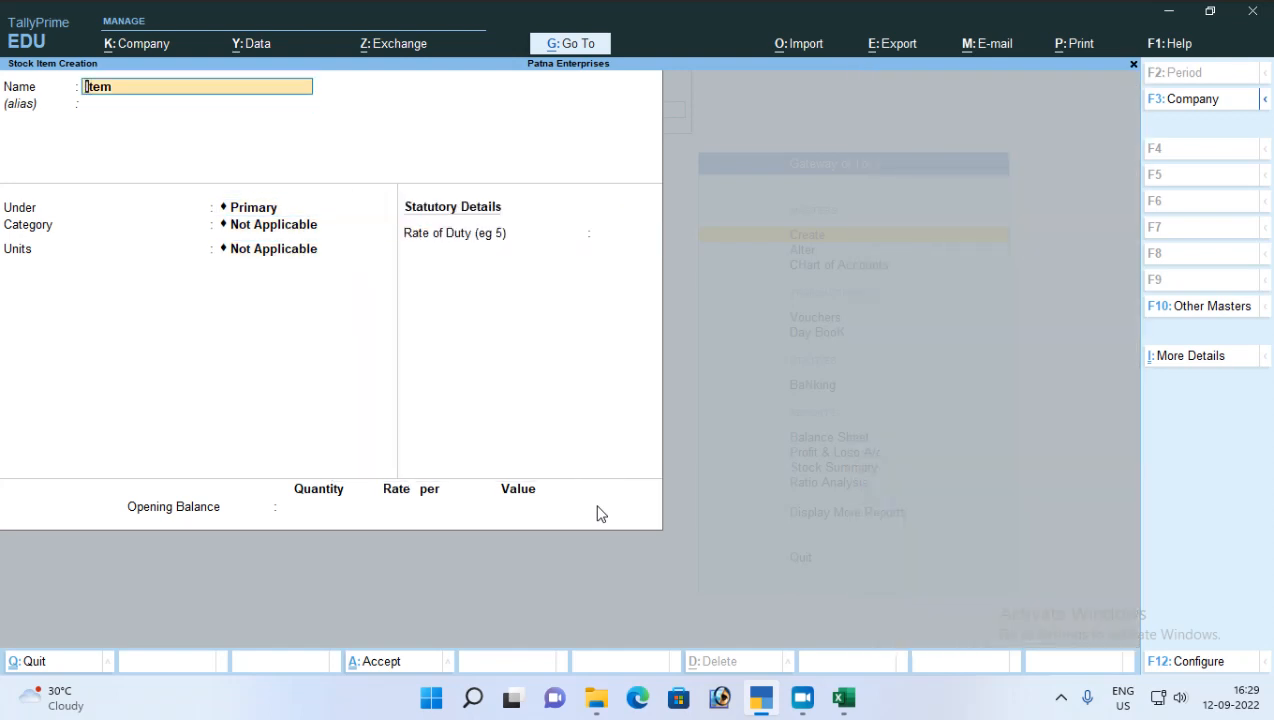
key(Return)
key(Down)
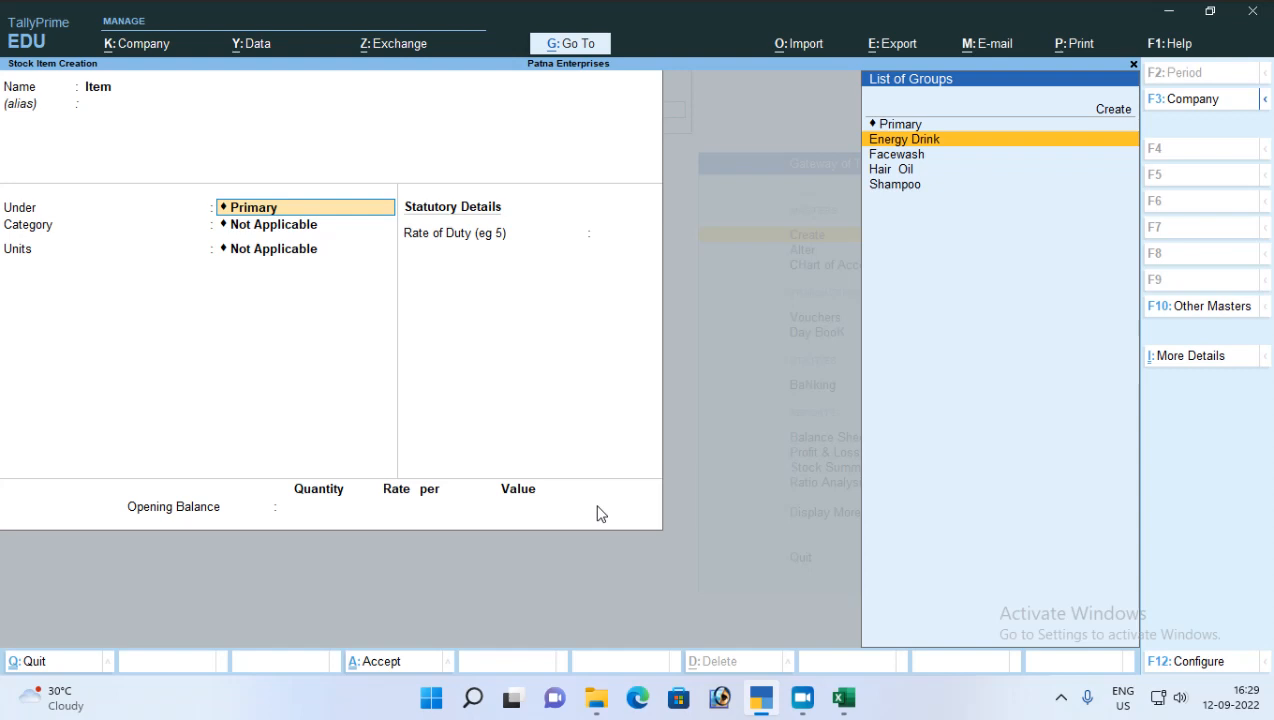
key(Down)
key(Up)
key(Up)
key(Up)
key(Return)
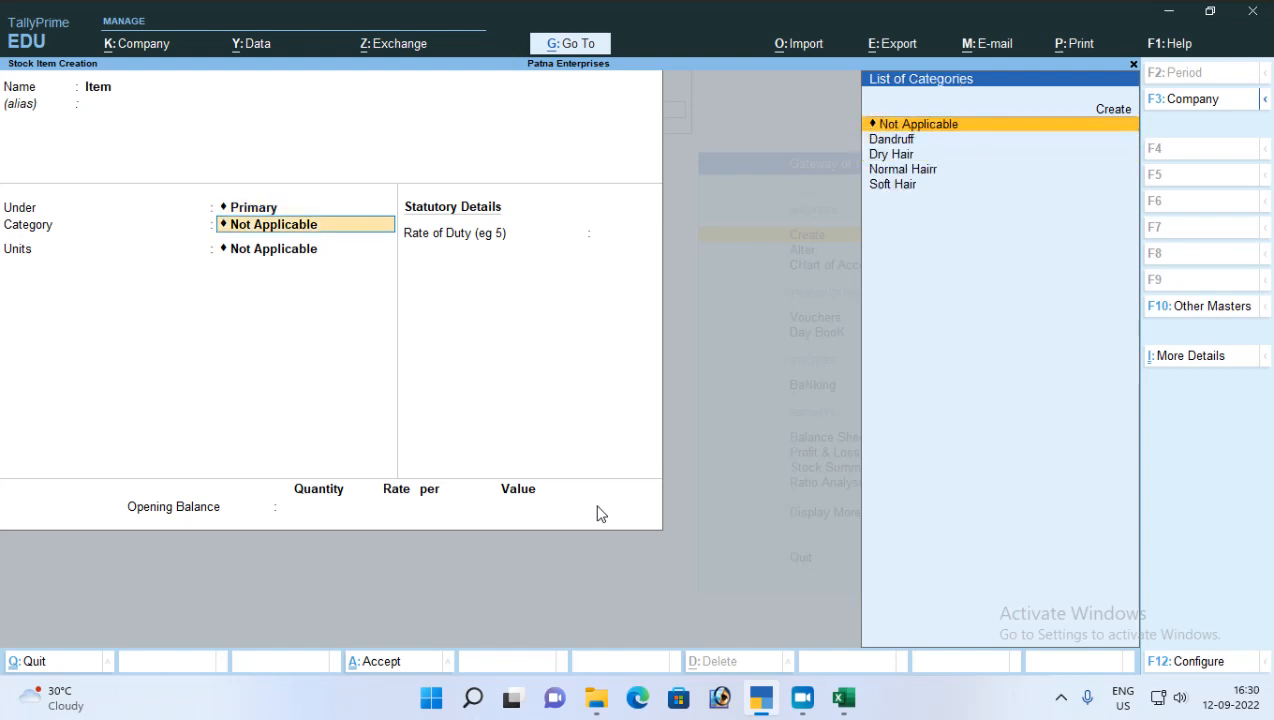
key(Return)
Step: Set the stock item's unit to Box with no alternate unit, keeping batches and components set to No
key(Down)
key(Down)
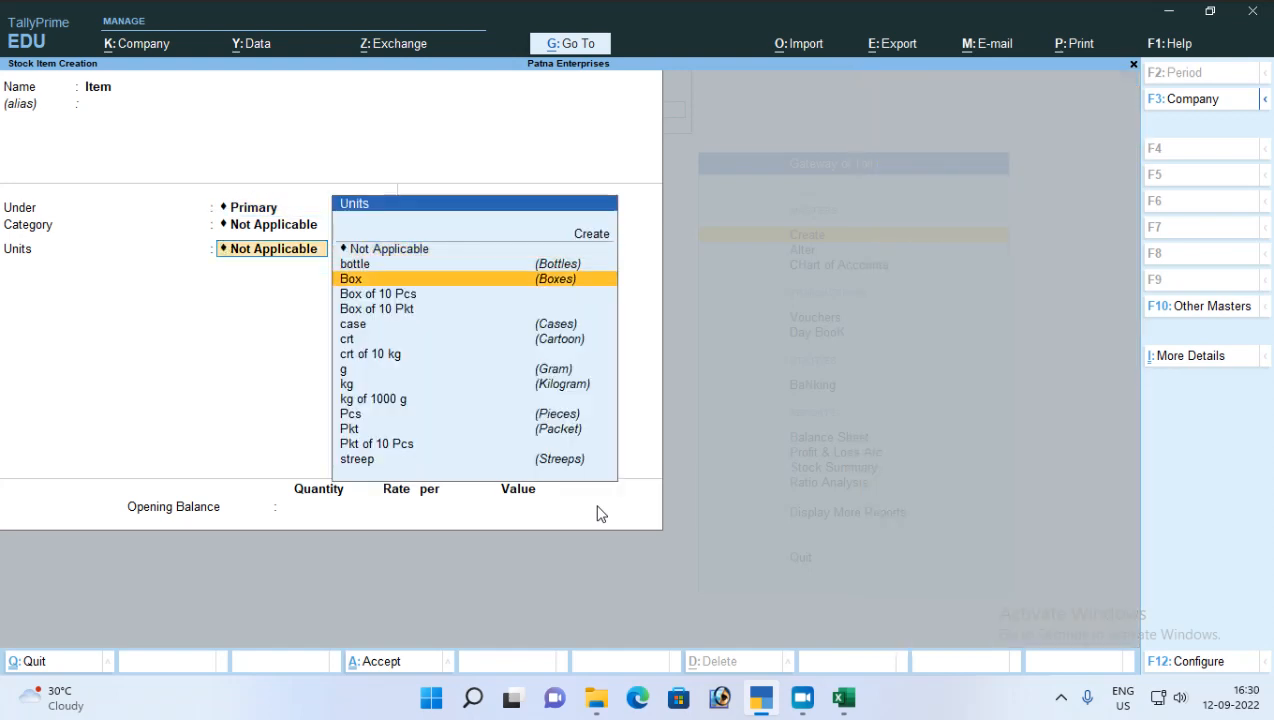
key(Return)
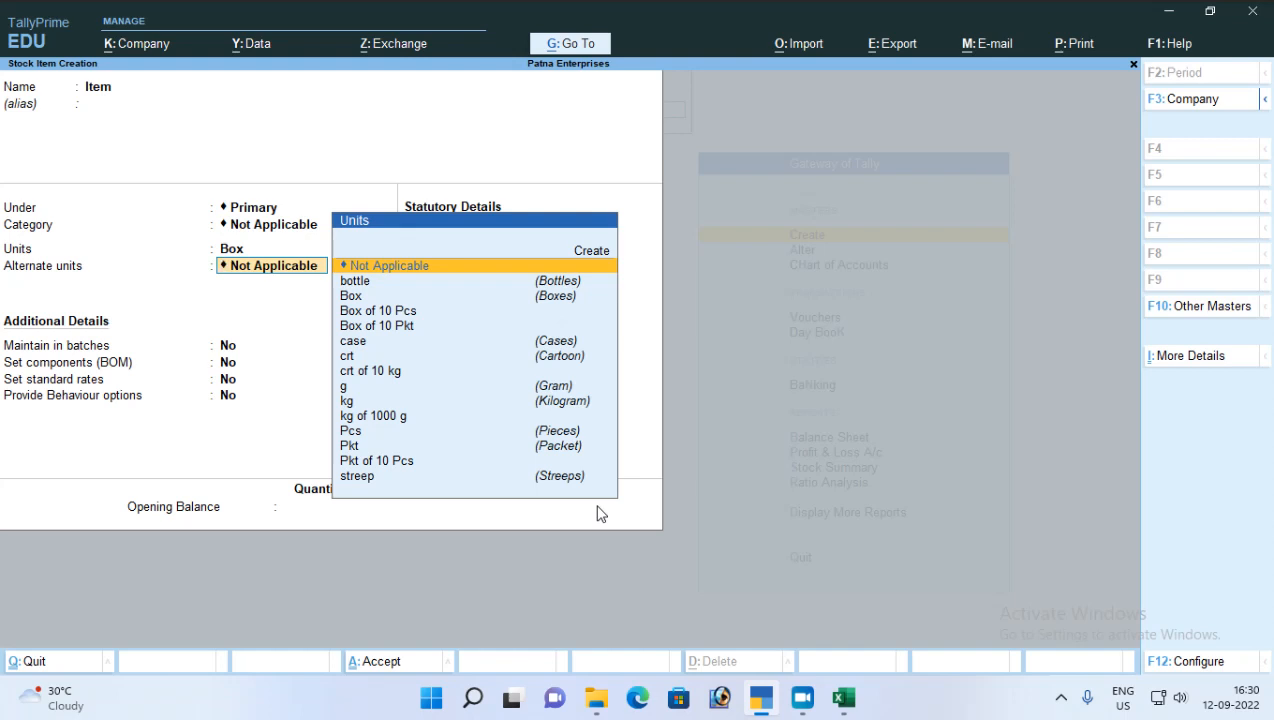
key(Return)
key(Return)
key(Return)
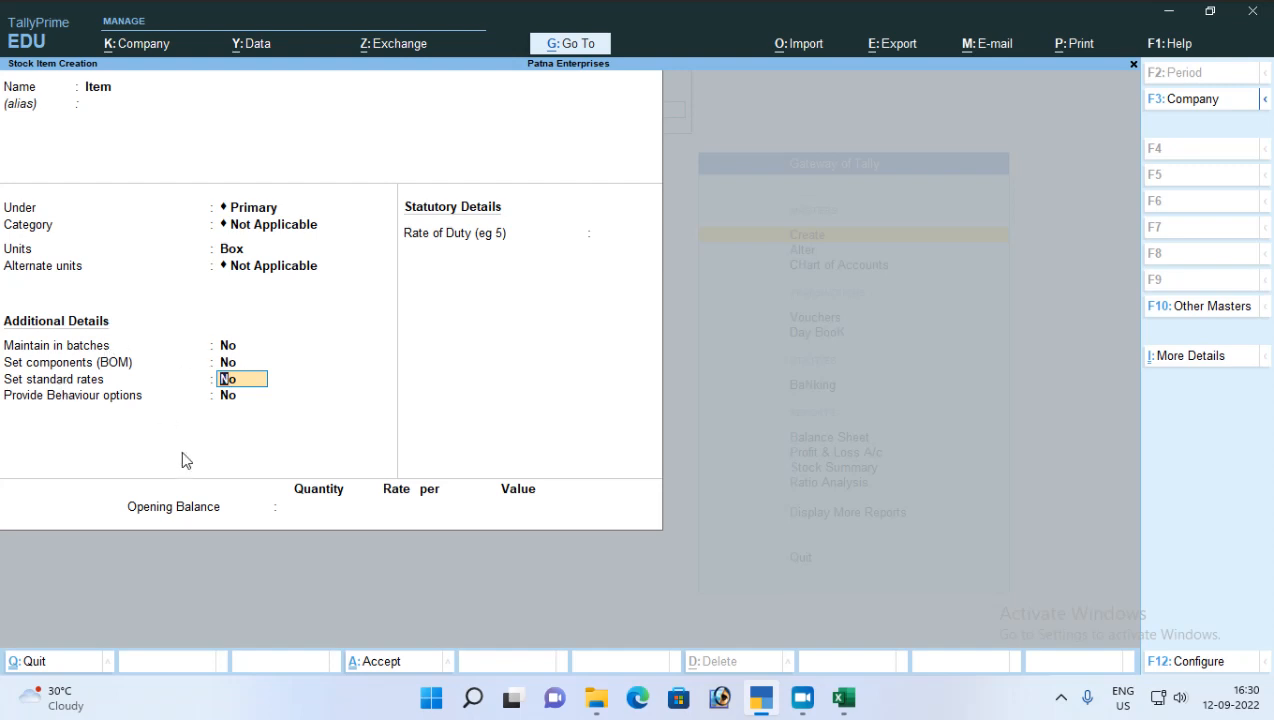
Step: Set Maintain Stock Items in Batches to No in the stock item configuration
key(F12)
key(Return)
key(Return)
key(Return)
key(Return)
key(Return)
key(Return)
key(Return)
key(Return)
key(Return)
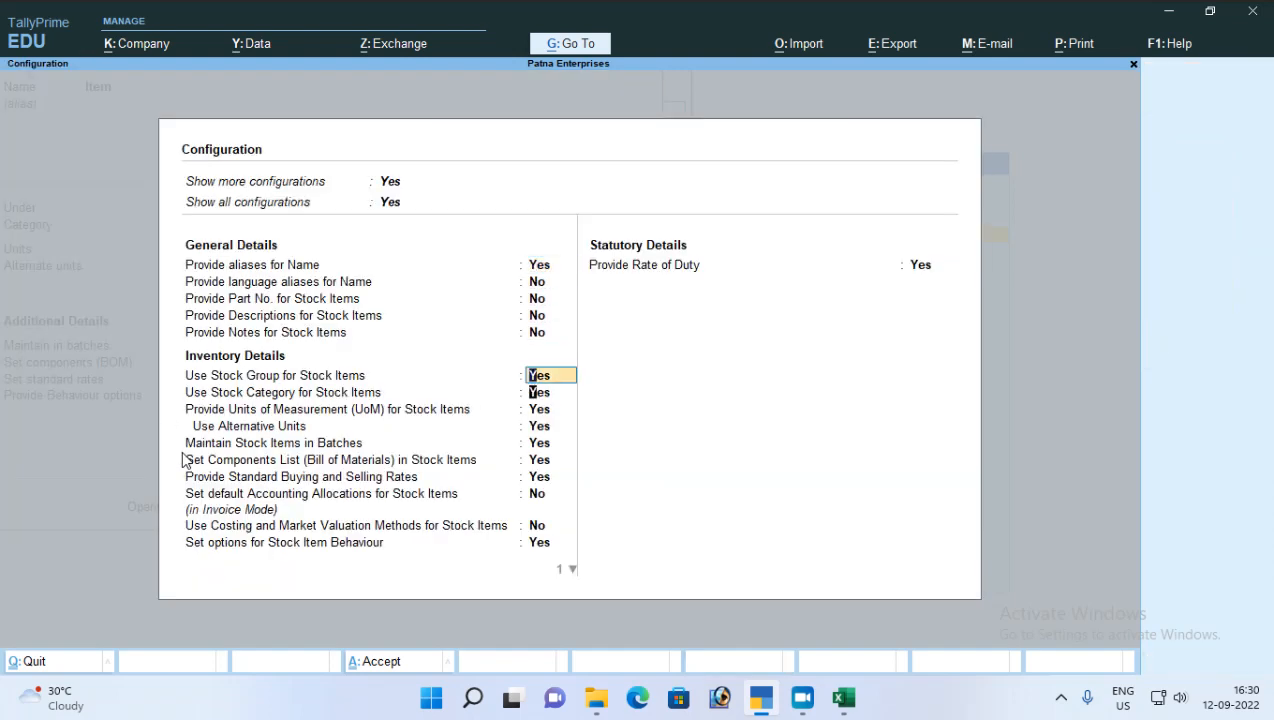
text(n)
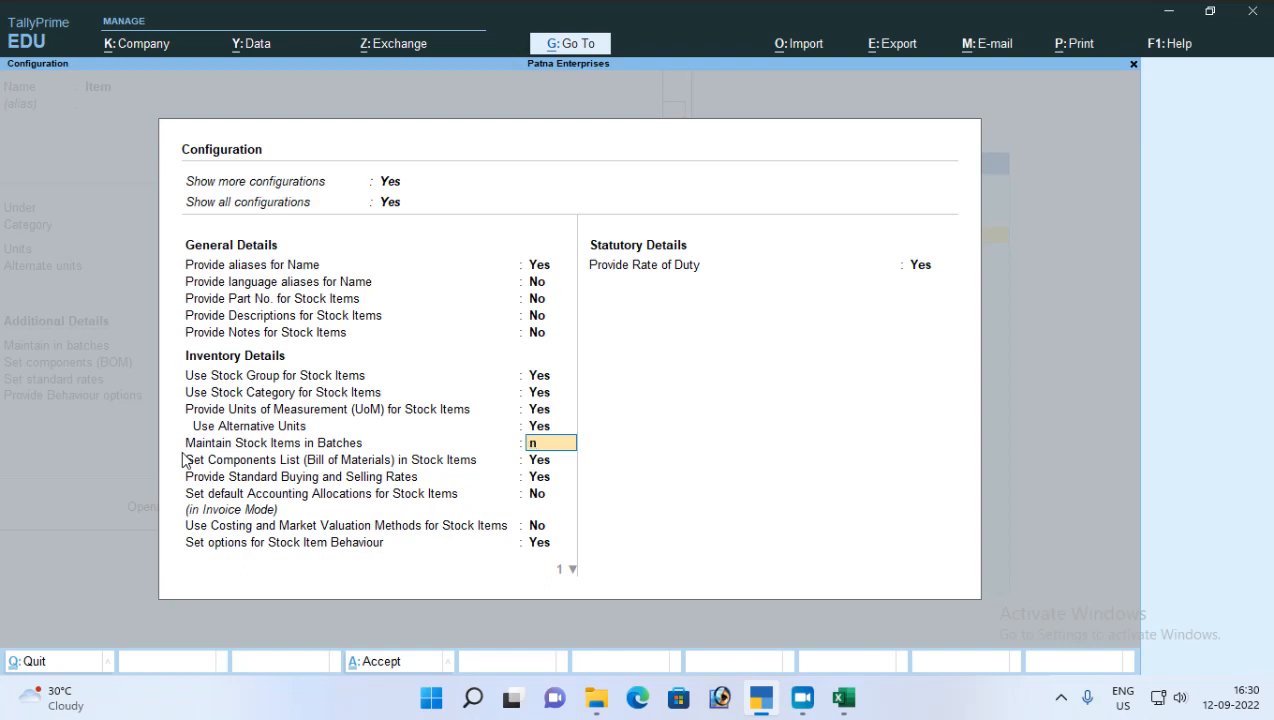
key(Return)
key(Return)
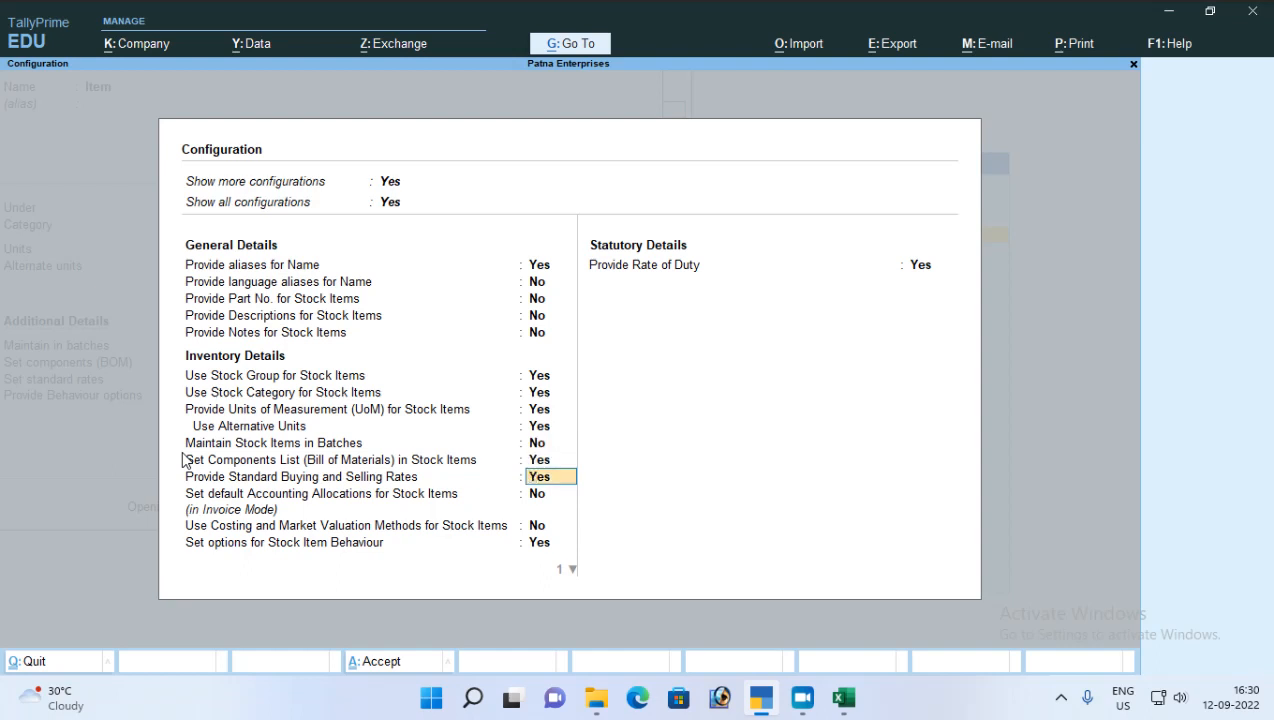
Step: Disable the Components List (Bill of Materials) and Stock Item Behaviour options, and accept the configuration
key(Up)
text(n)
key(Return)
key(Return)
key(Return)
key(Return)
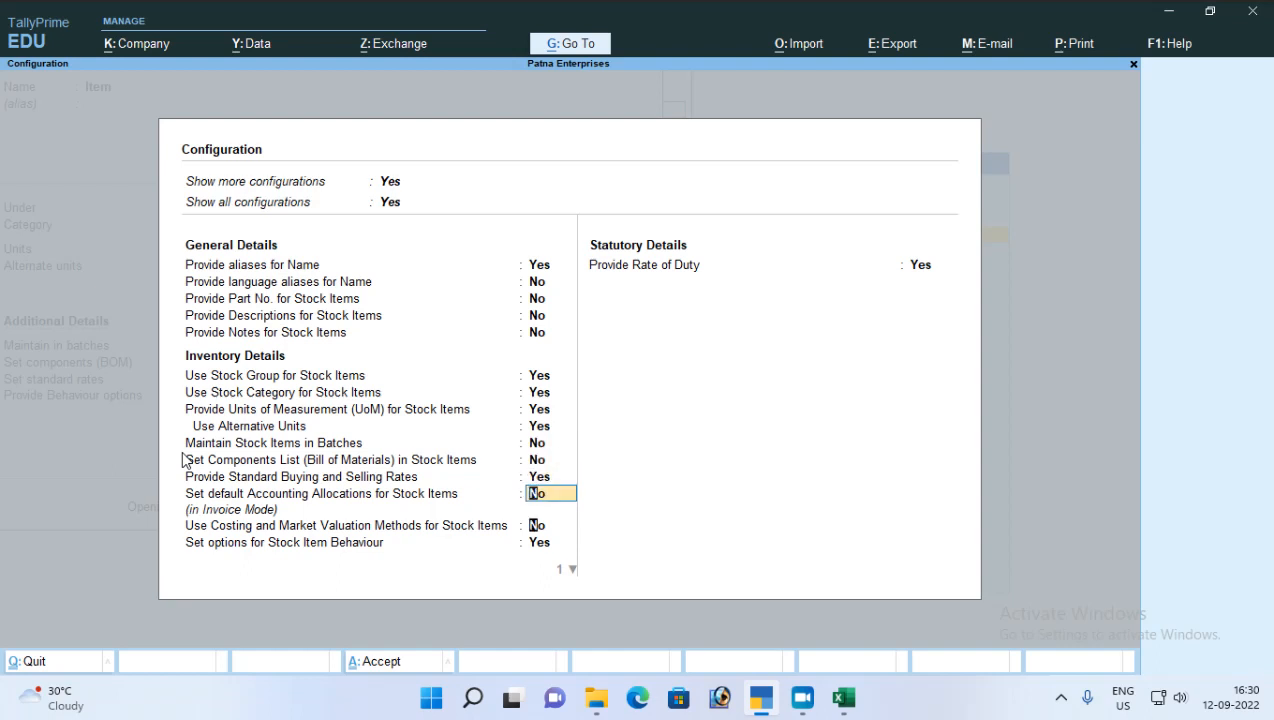
text(n)
key(Return)
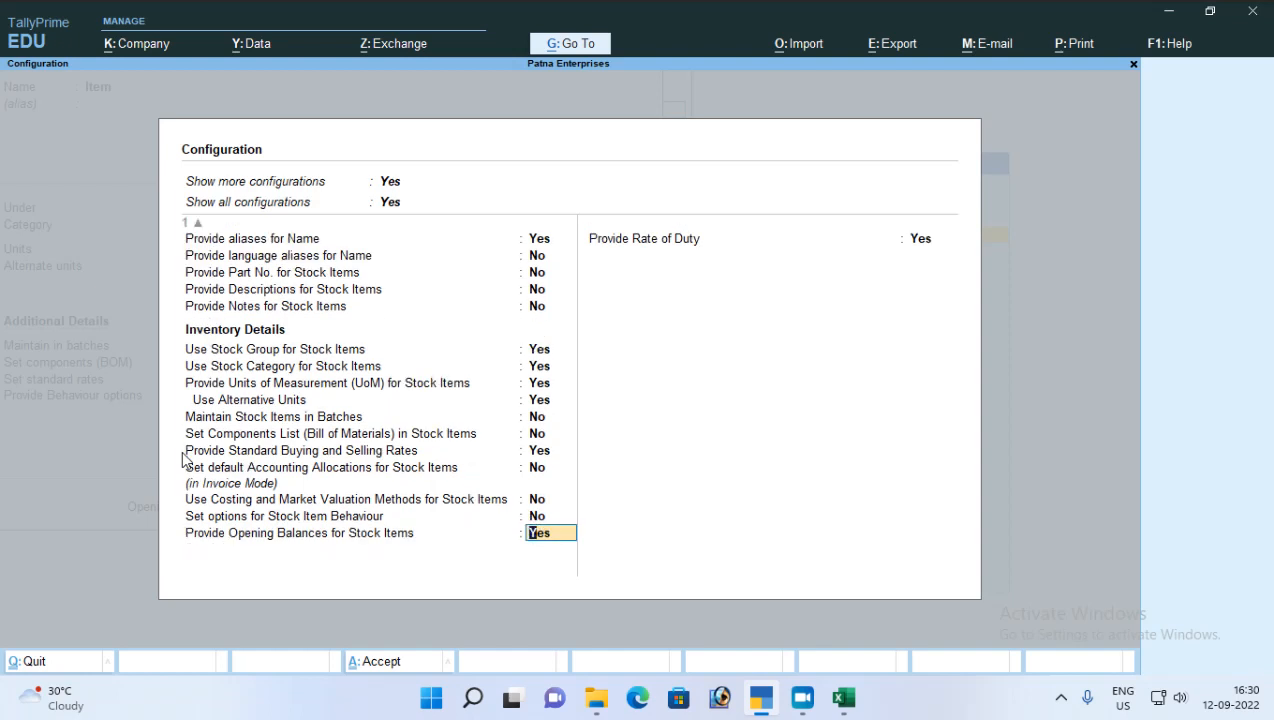
key(Return)
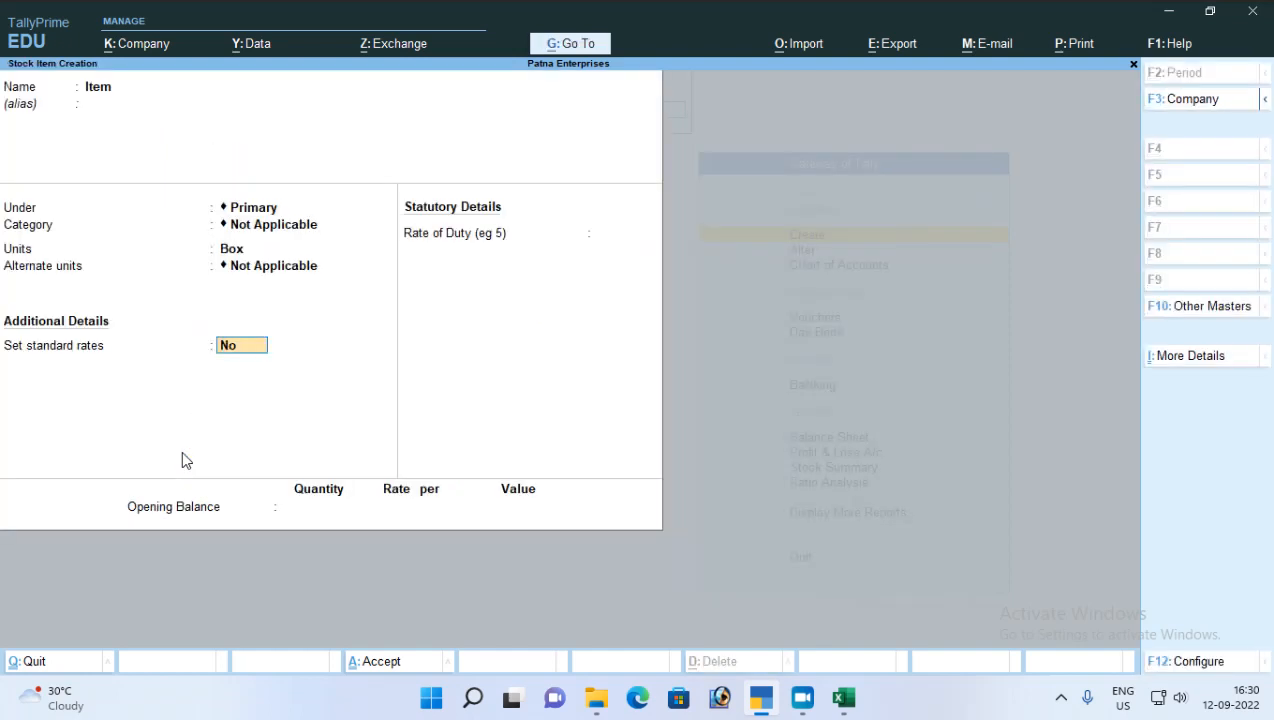
Step: Set standard rates to Yes for the stock item and go through its Standard Cost and Standard Selling Price entries, leaving the rates blank
text(y)
key(Return)
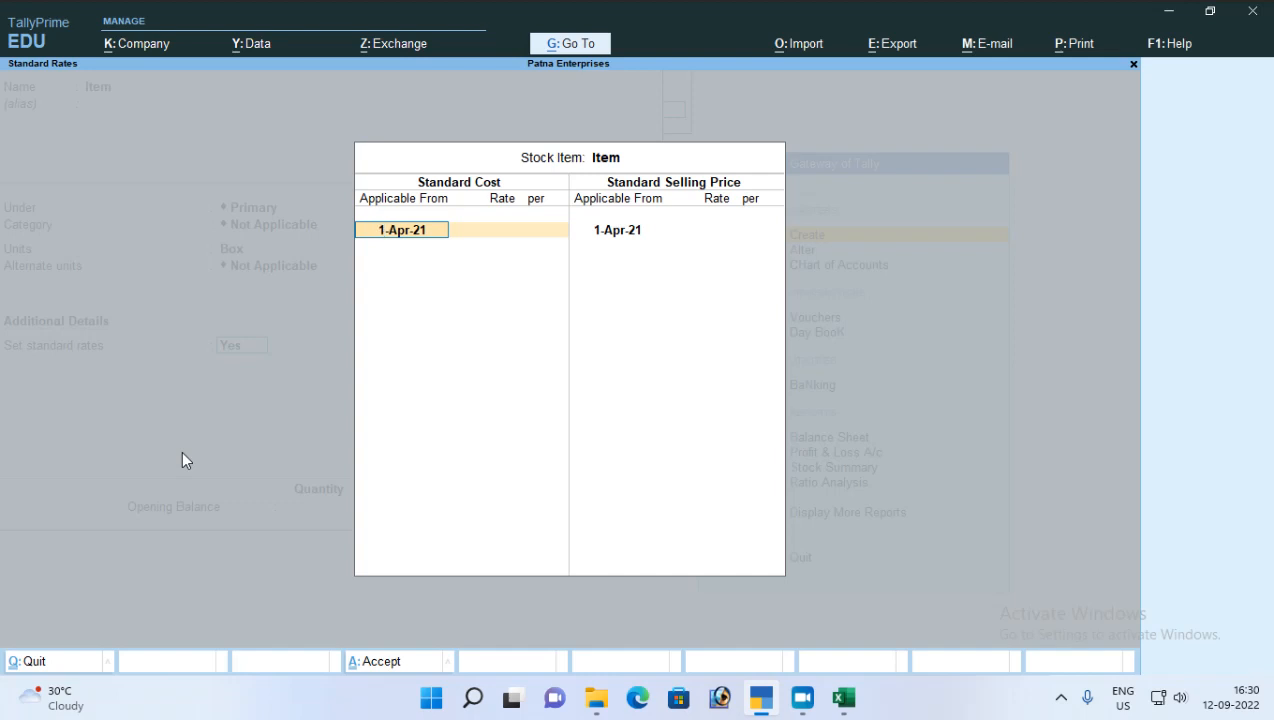
key(Return)
key(Return)
key(Return)
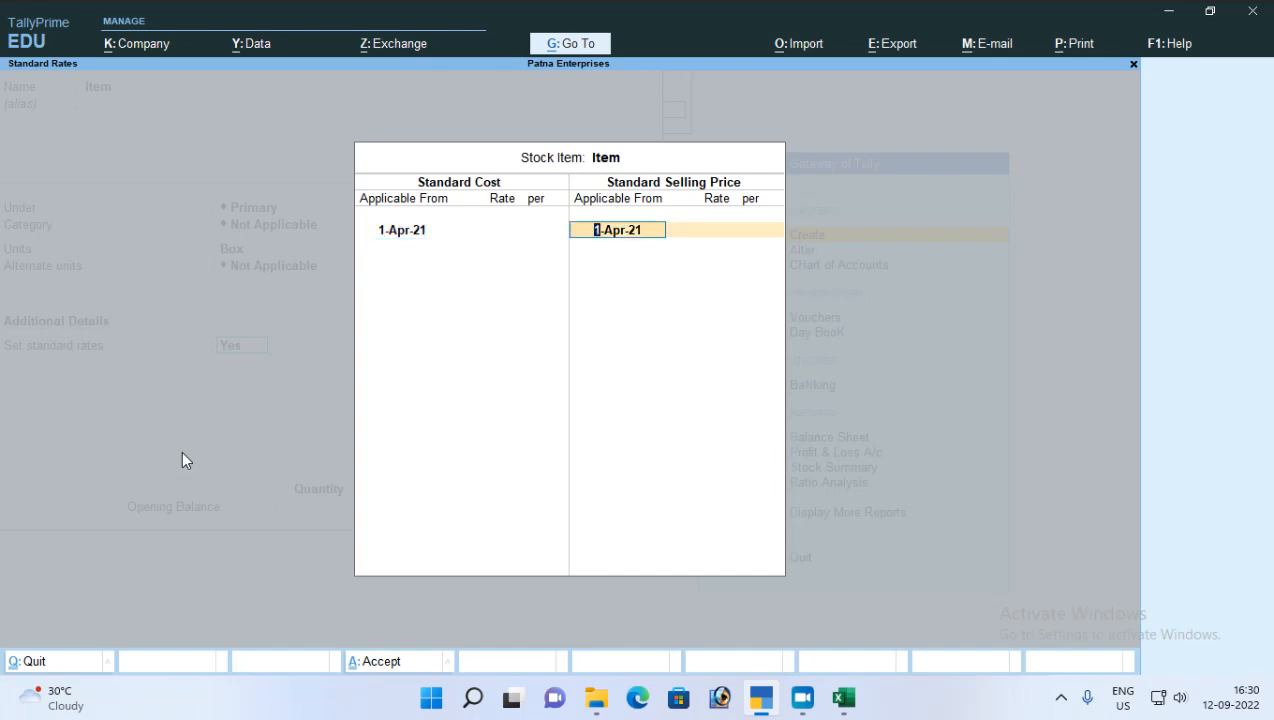
Step: Discard the standard rates and the unsaved stock item, and return to the Gateway of Tally
key(Escape)
key(Escape)
key(Escape)
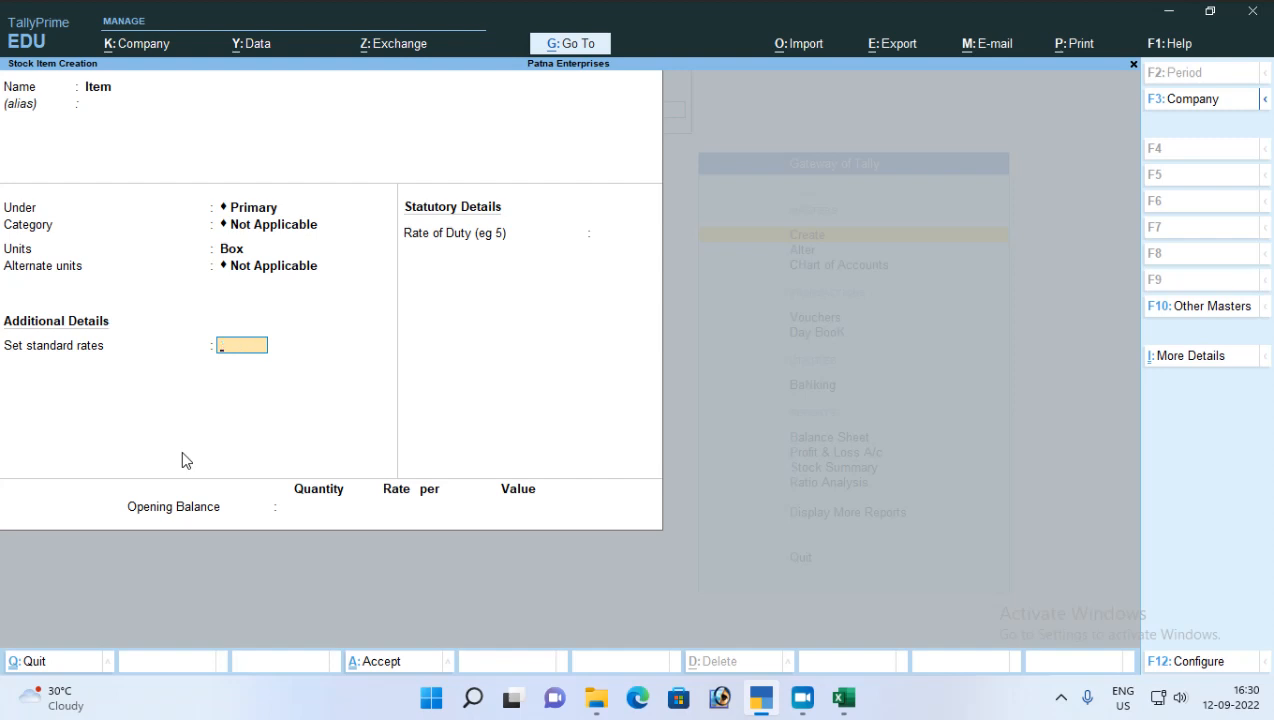
key(Escape)
key(Escape)
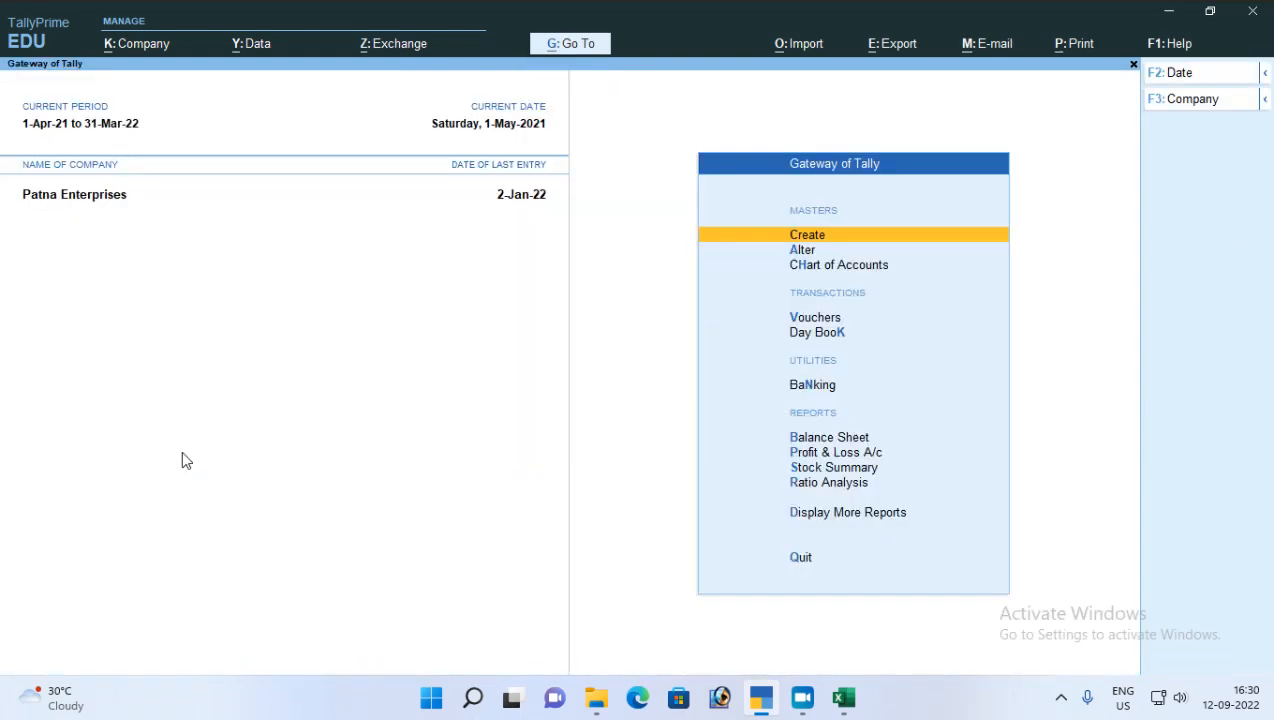
key(Escape)
key(Escape)
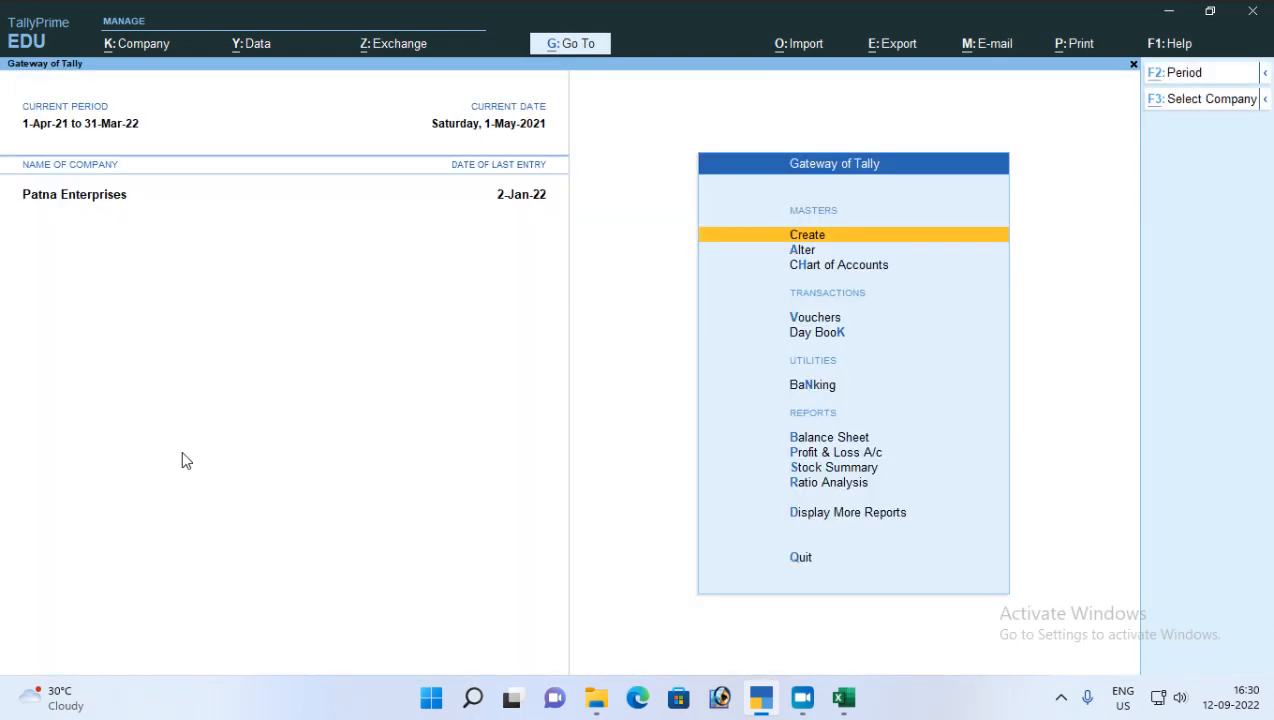
Step: Switch to Excel to view the Standard Rate sheet of the Tally prime notes workbook, and return to TallyPrime
key(alt+Tab)
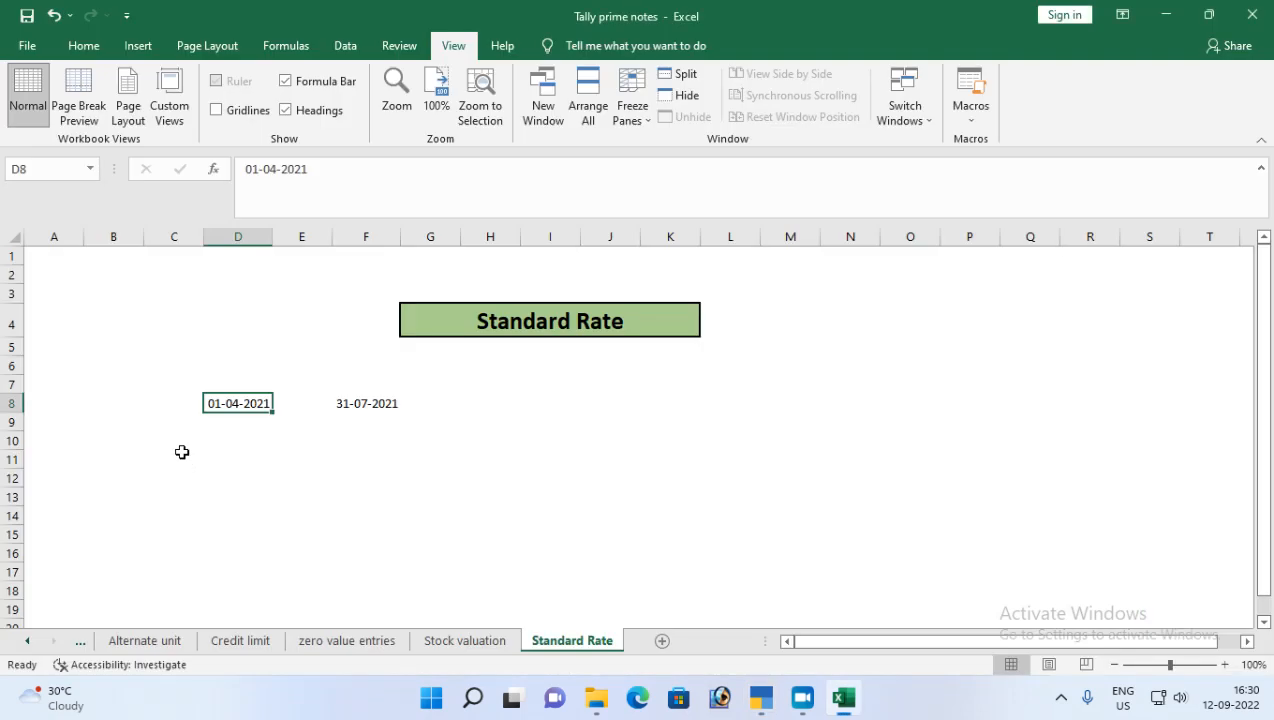
key(alt+Tab)
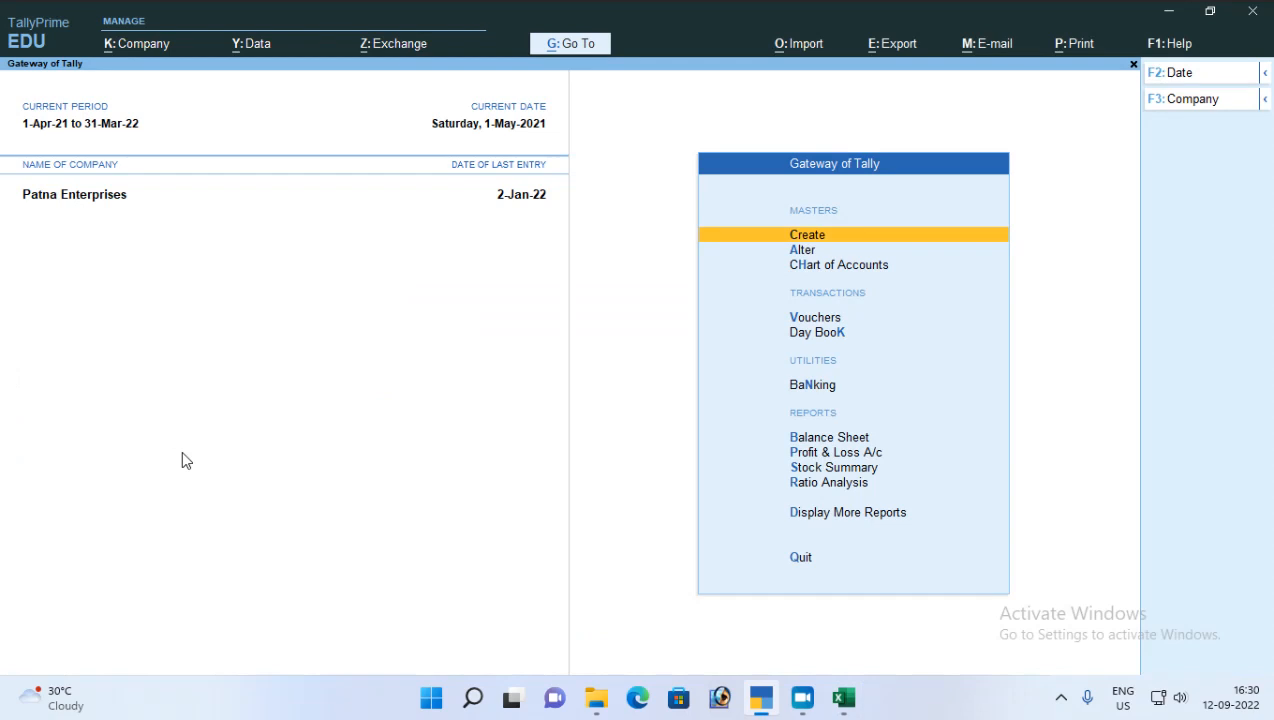